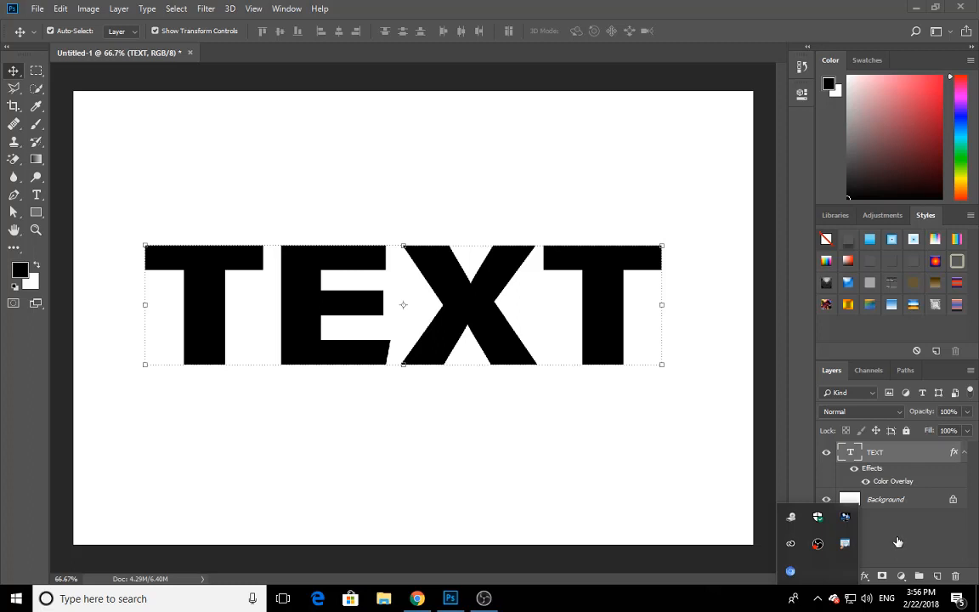
Step: Move the TEXT layer to the centre of the canvas and deselect it
{"action": "left_click", "coordinate": [897, 541]}
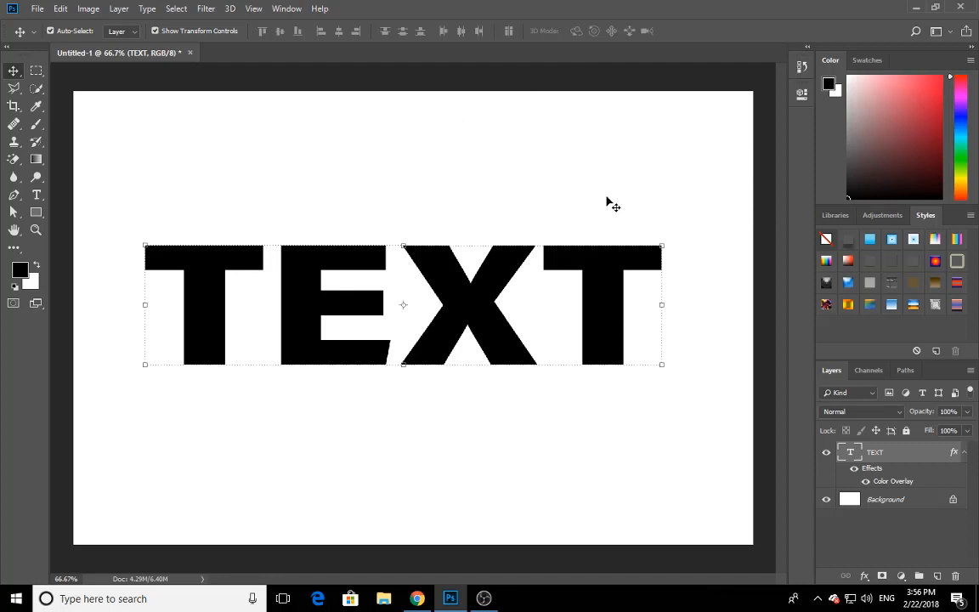
{"action": "mouse_move", "coordinate": [489, 321]}
{"action": "left_mouse_down"}
{"action": "mouse_move", "coordinate": [446, 384]}
{"action": "mouse_move", "coordinate": [508, 335]}
{"action": "mouse_move", "coordinate": [498, 339]}
{"action": "left_mouse_up"}
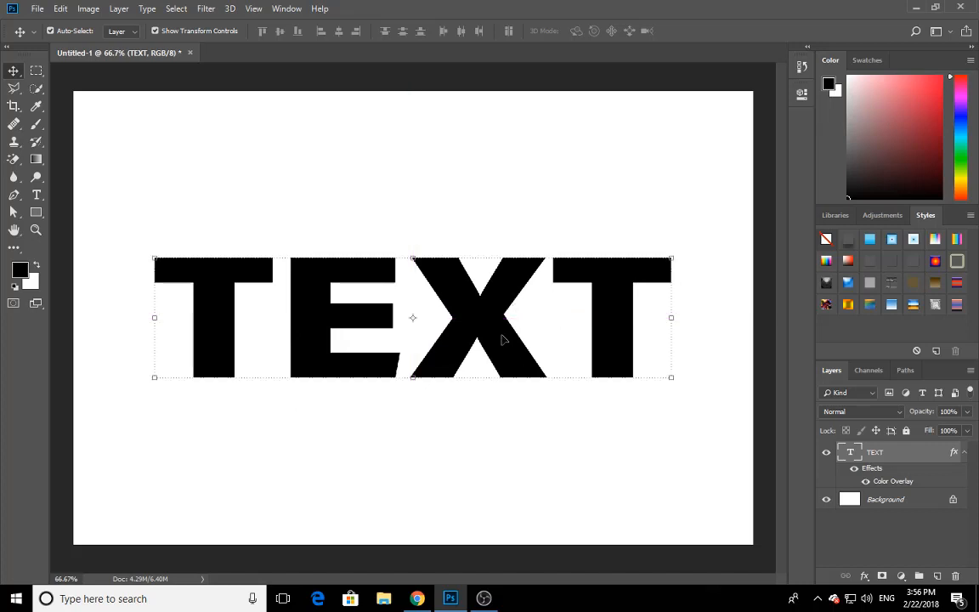
{"action": "left_click_drag", "start_coordinate": [703, 208], "coordinate": [140, 426]}
{"action": "left_click", "coordinate": [398, 181]}
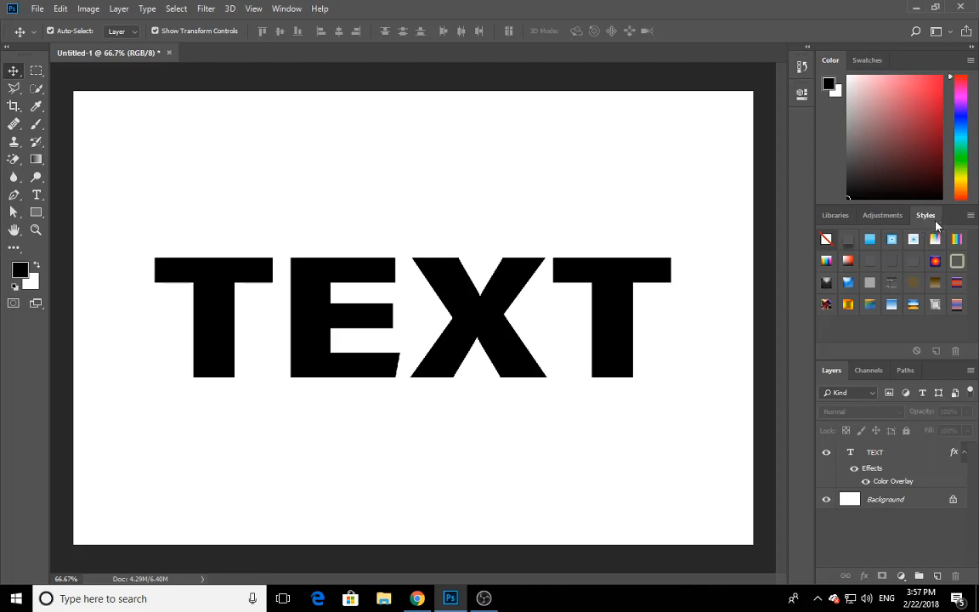
Step: Undock the Styles panel from its group and close it
{"action": "left_click_drag", "start_coordinate": [932, 217], "coordinate": [562, 175]}
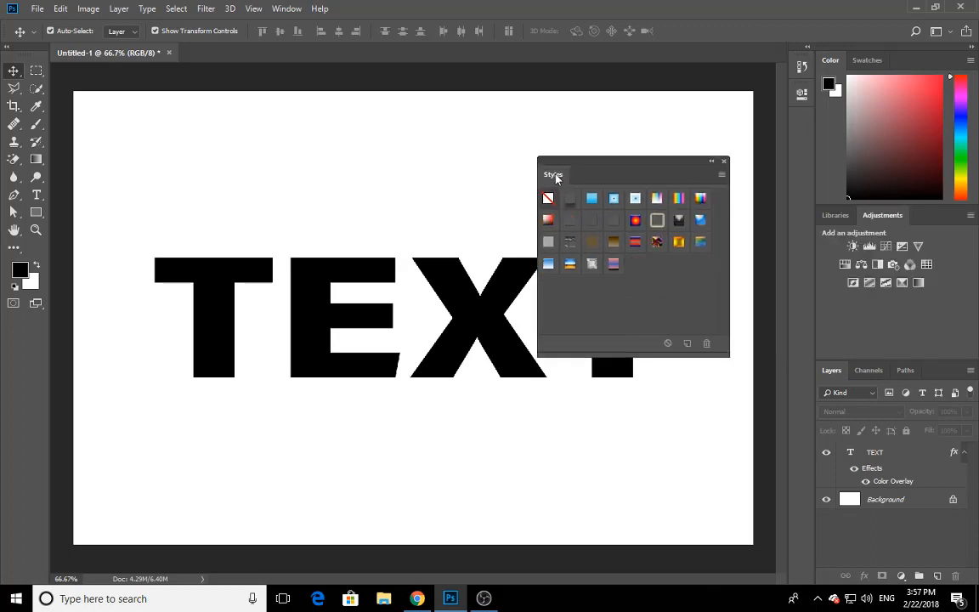
{"action": "left_click_drag", "start_coordinate": [653, 167], "coordinate": [631, 146]}
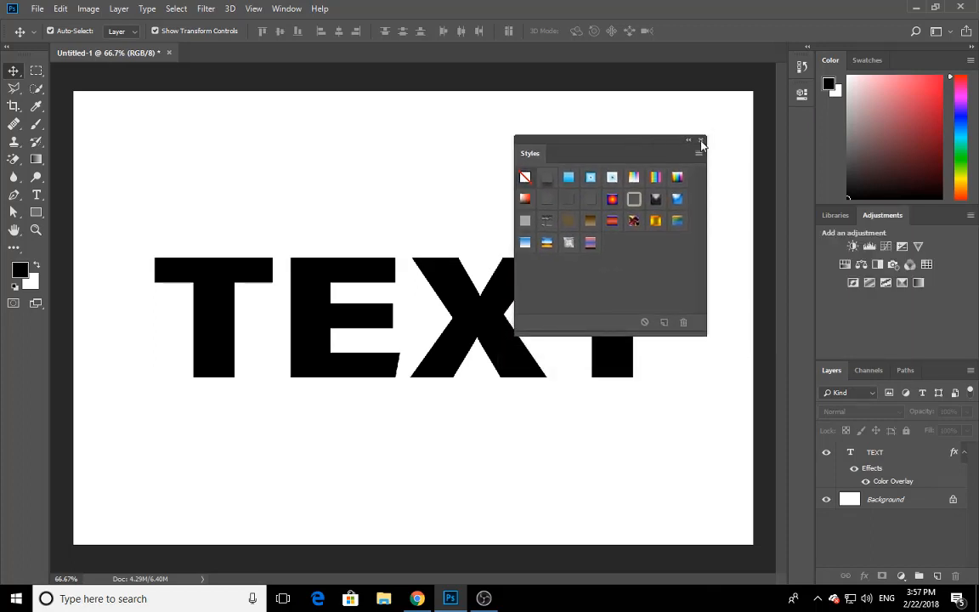
{"action": "left_click", "coordinate": [701, 142]}
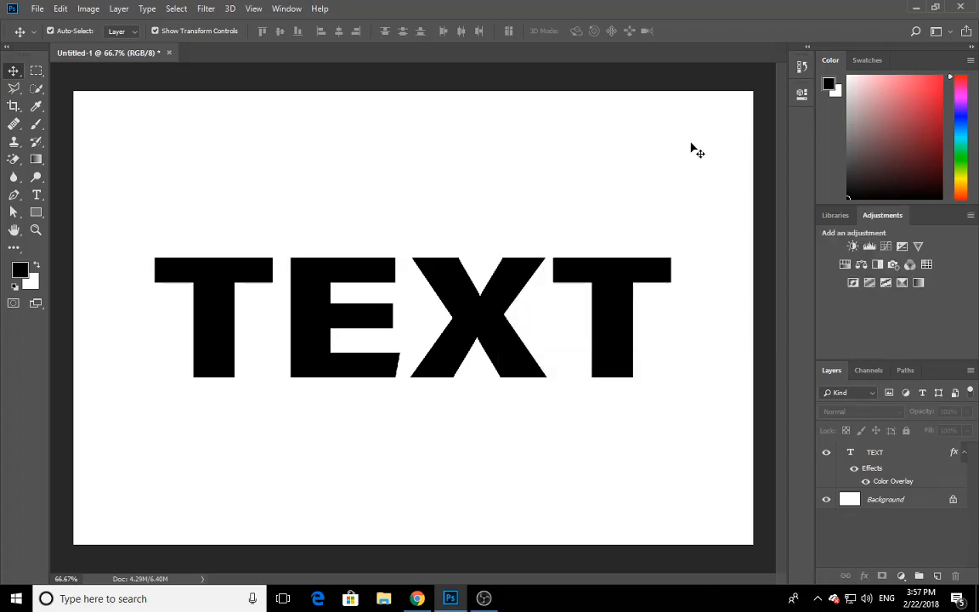
Step: Reopen the Styles panel and dock it back in the group with Adjustments
{"action": "left_click", "coordinate": [288, 8]}
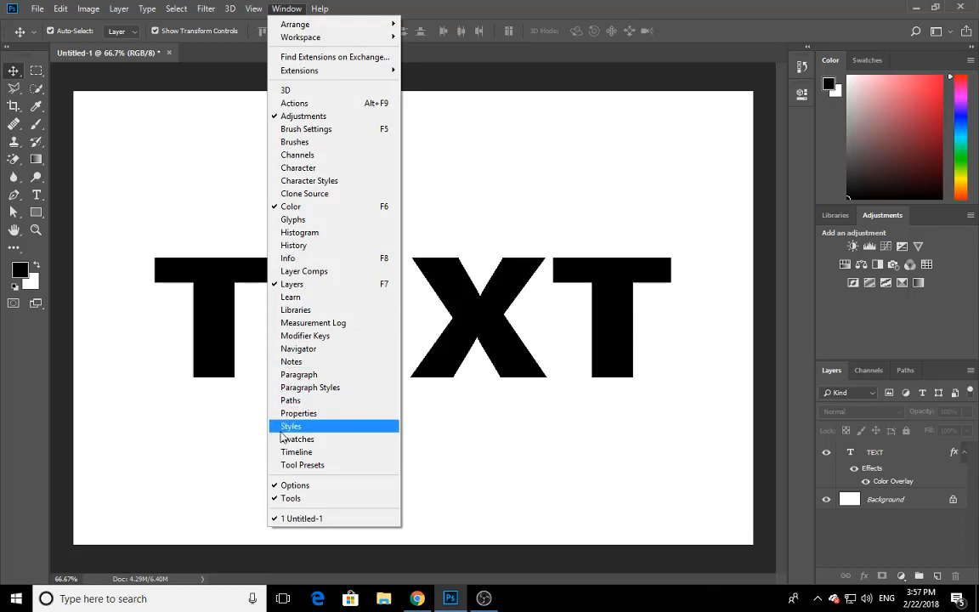
{"action": "left_click", "coordinate": [282, 428]}
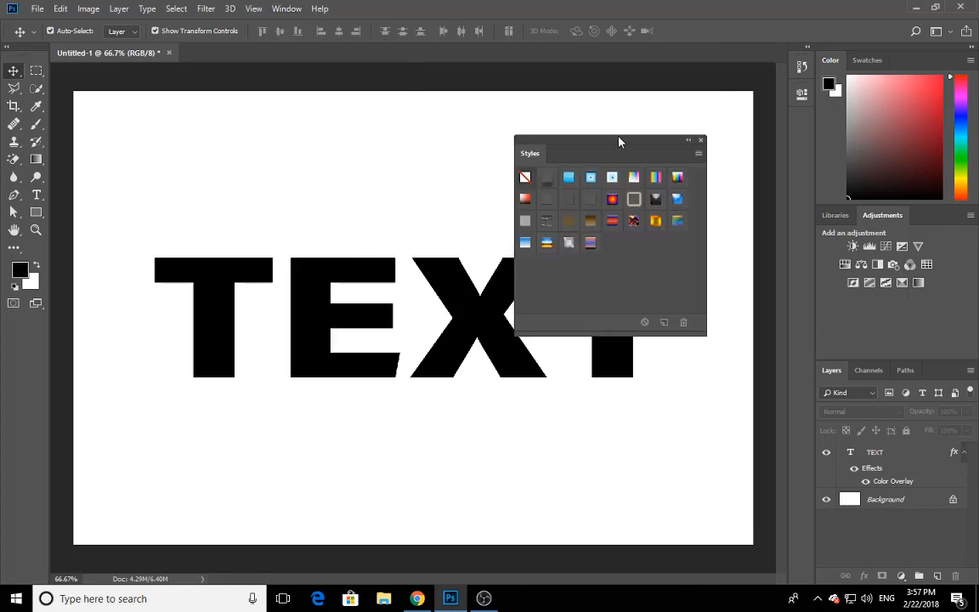
{"action": "left_click_drag", "start_coordinate": [620, 144], "coordinate": [879, 220]}
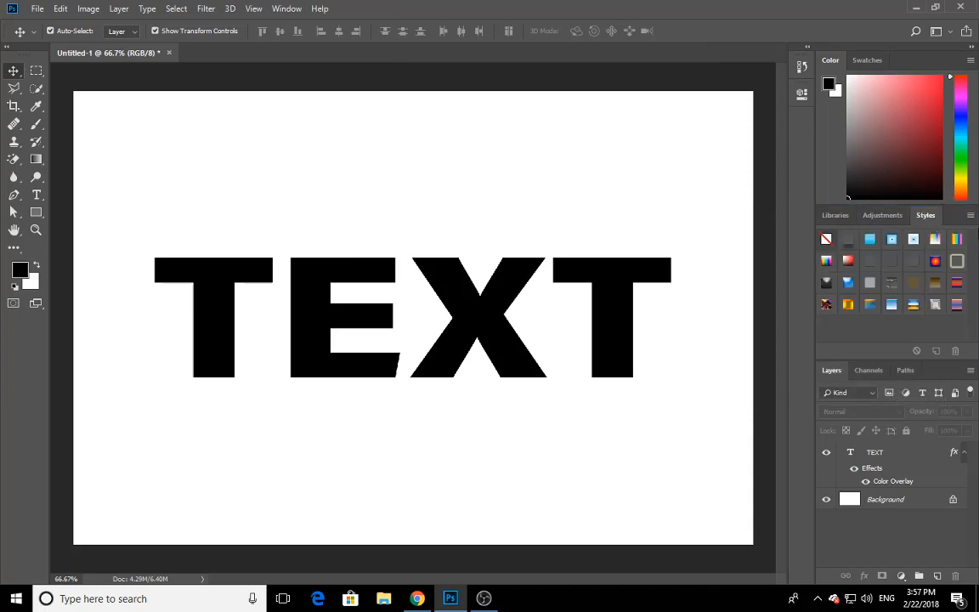
Step: Apply a glossy blue preset style to the TEXT layer and look through its list of effects
{"action": "left_click", "coordinate": [630, 319]}
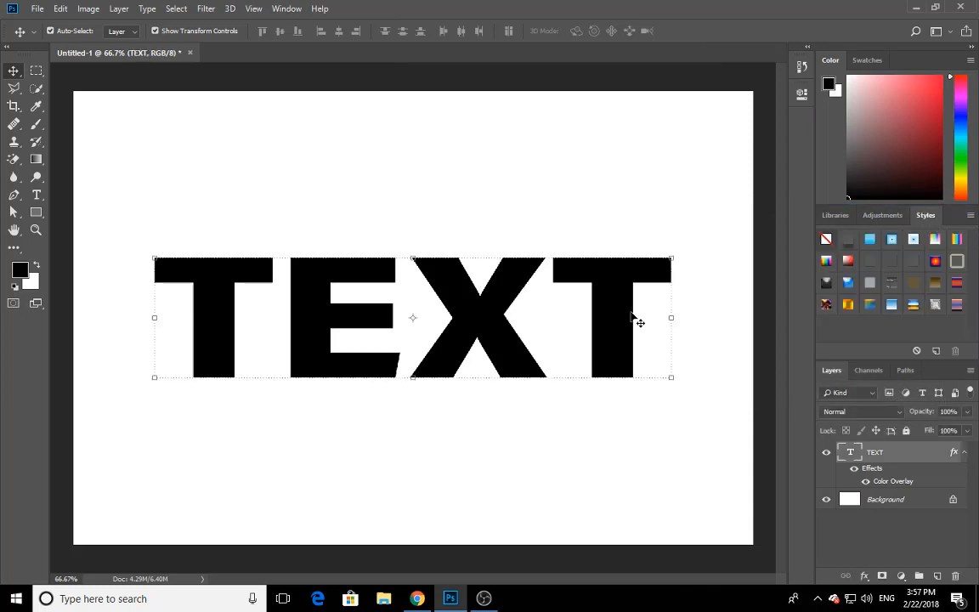
{"action": "left_click", "coordinate": [701, 230]}
{"action": "left_click", "coordinate": [860, 455]}
{"action": "left_click", "coordinate": [892, 241]}
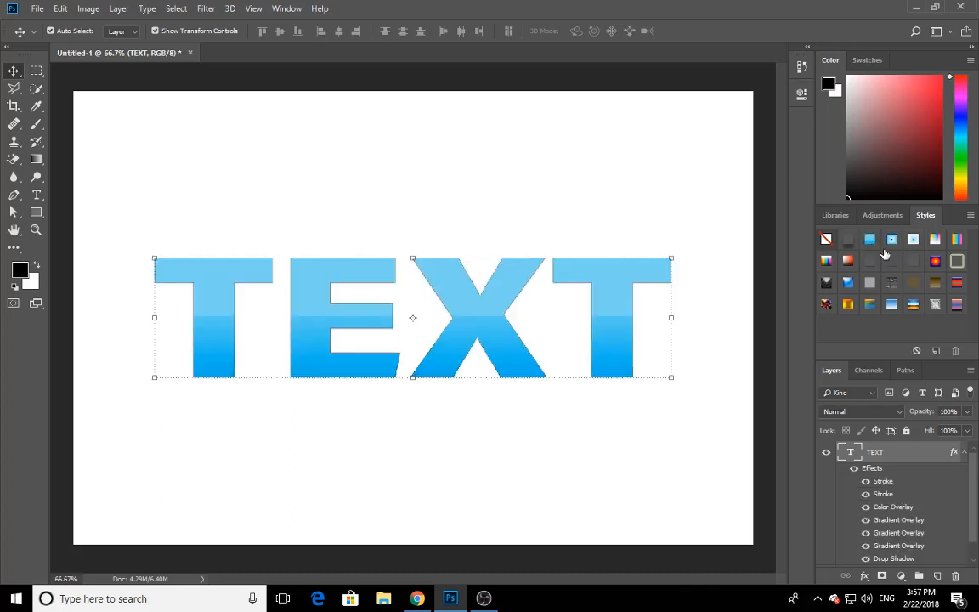
{"action": "left_click", "coordinate": [640, 214]}
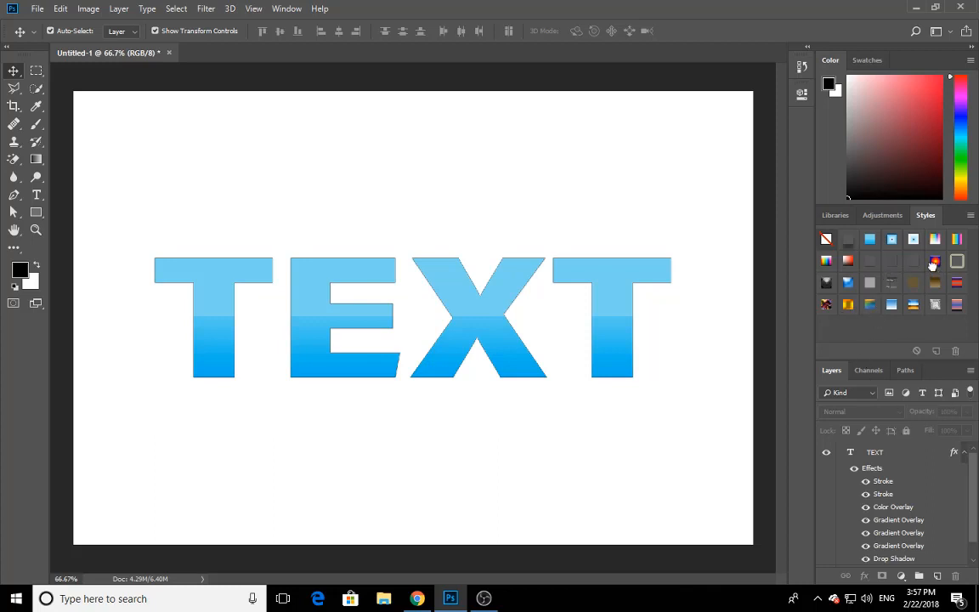
{"action": "scroll", "coordinate": [925, 465], "scroll_direction": "down", "scroll_amount": 2}
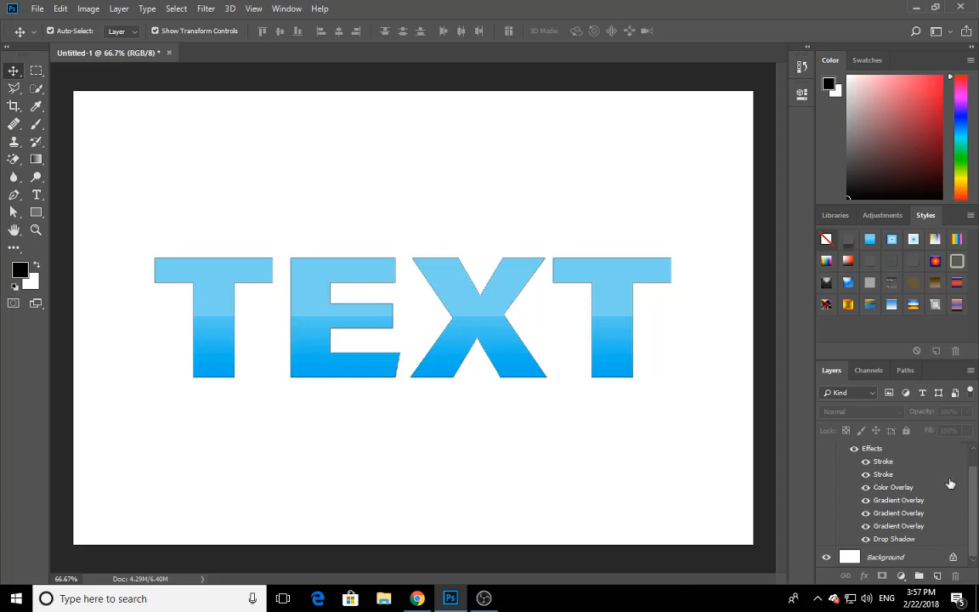
{"action": "scroll", "coordinate": [934, 476], "scroll_direction": "up", "scroll_amount": 2}
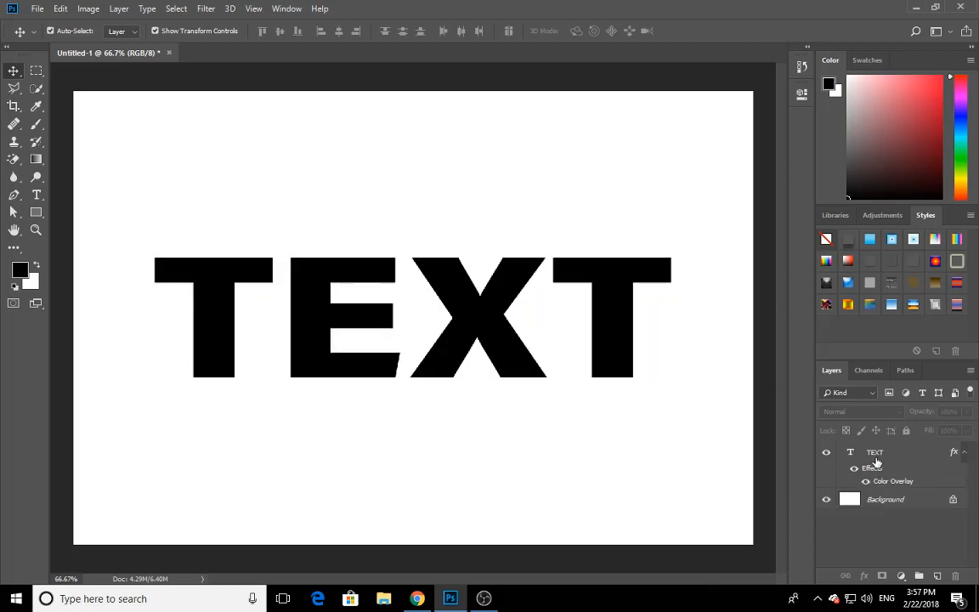
{"action": "left_click", "coordinate": [879, 457]}
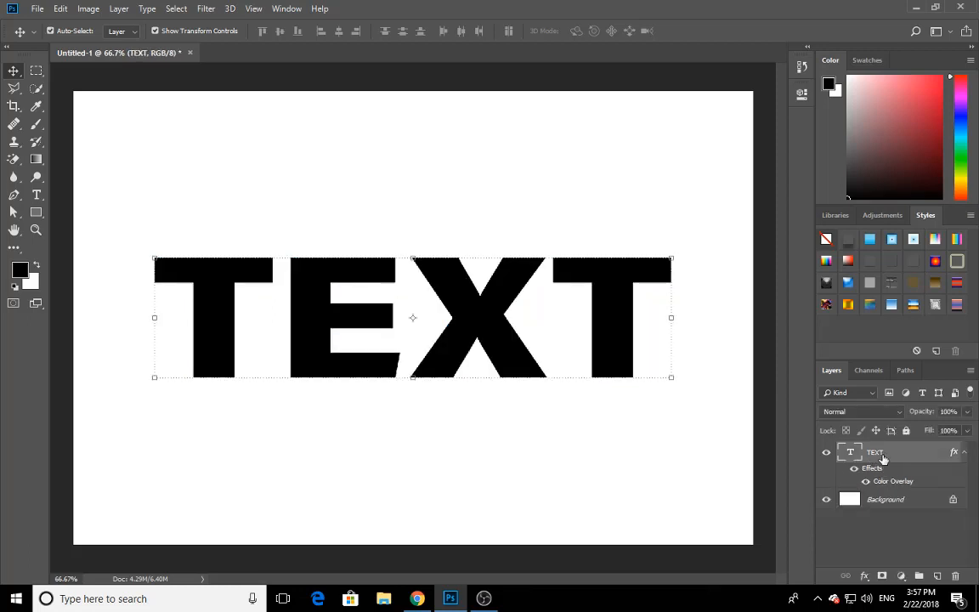
{"action": "right_click", "coordinate": [883, 459]}
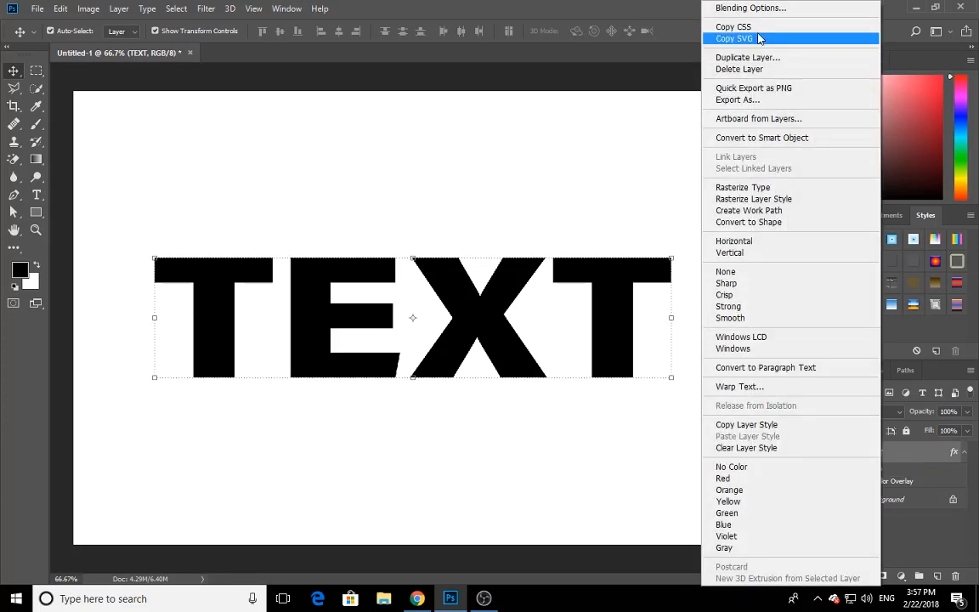
{"action": "left_click", "coordinate": [749, 9]}
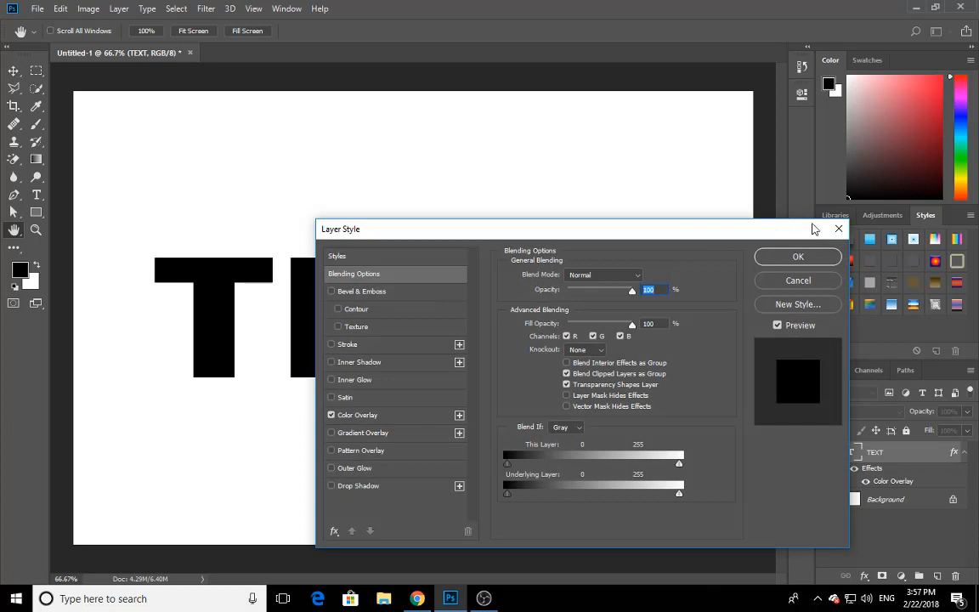
{"action": "left_click_drag", "start_coordinate": [745, 236], "coordinate": [815, 235]}
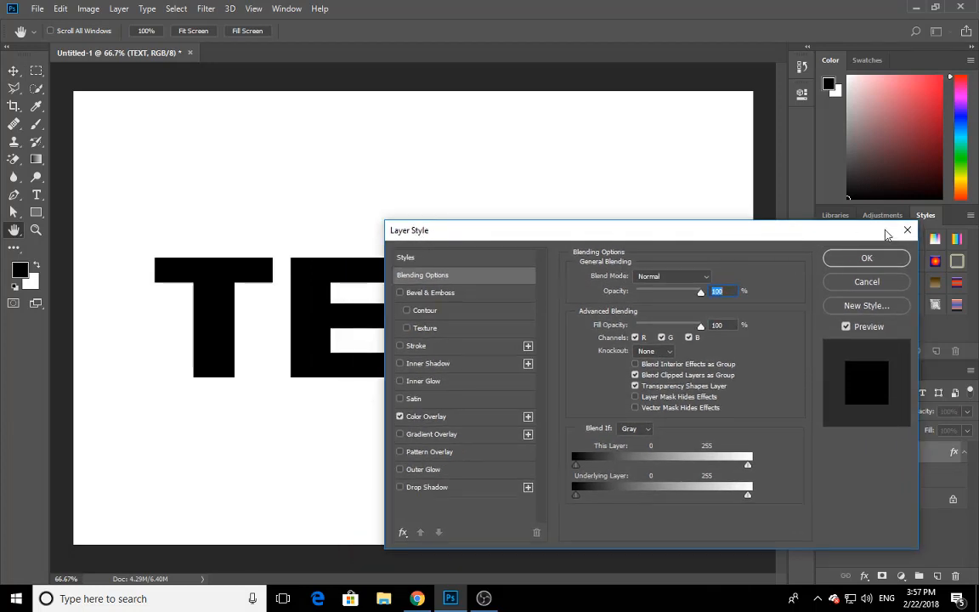
{"action": "left_click", "coordinate": [906, 235]}
Step: Move the TEXT layer to the upper-left part of the canvas and deselect it
{"action": "key", "text": "v"}
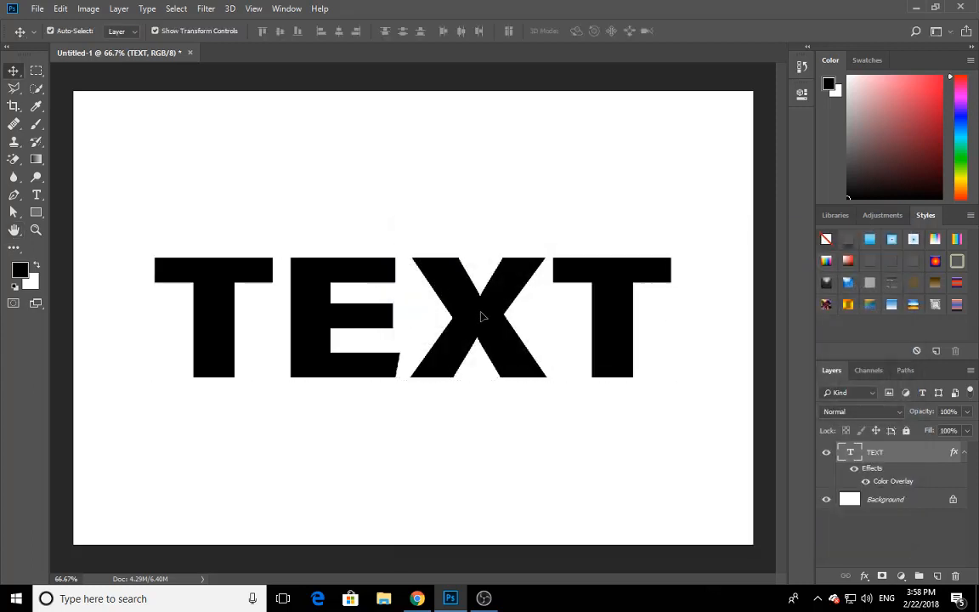
{"action": "left_click_drag", "start_coordinate": [481, 316], "coordinate": [413, 162]}
{"action": "left_click", "coordinate": [721, 393]}
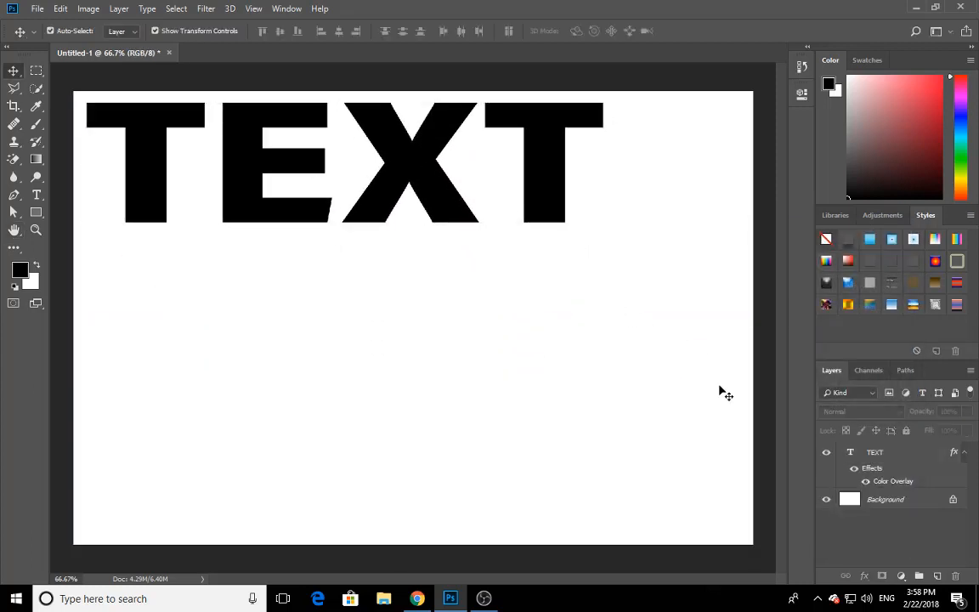
Step: Open the Blending Options of the TEXT layer and place the Layer Style dialog clear of the lettering
{"action": "left_click", "coordinate": [538, 149]}
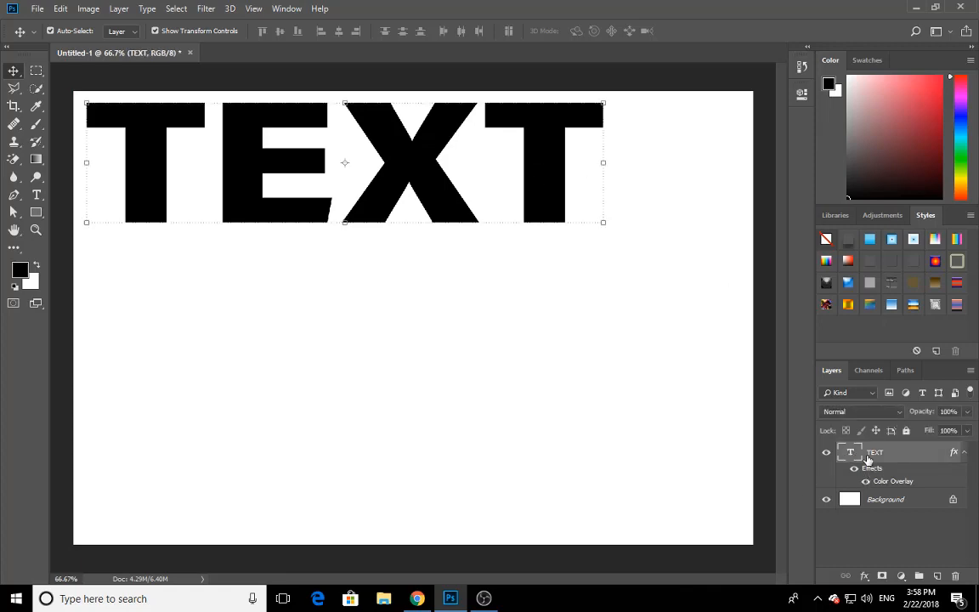
{"action": "right_click", "coordinate": [871, 456]}
{"action": "left_click", "coordinate": [773, 10]}
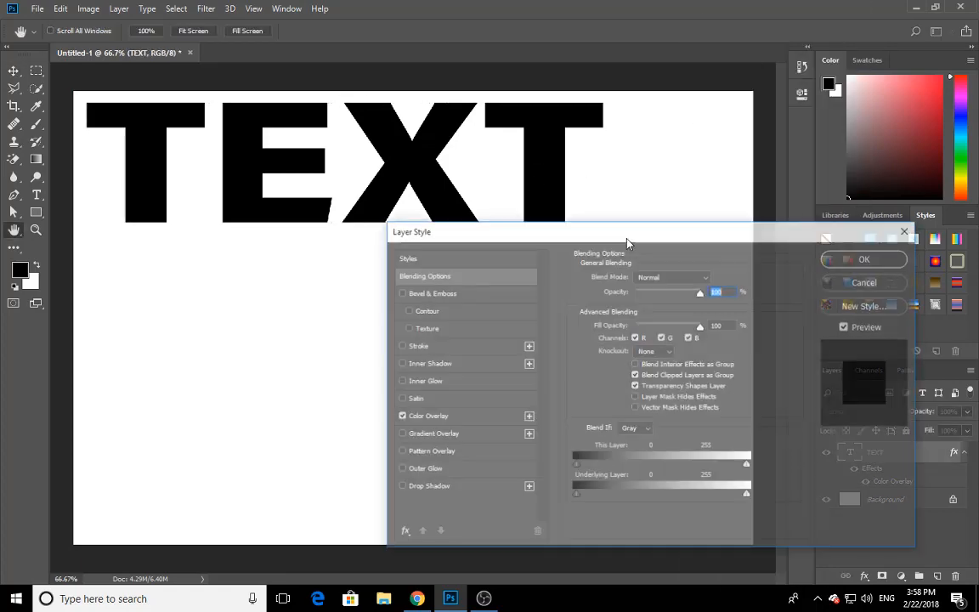
{"action": "left_click_drag", "start_coordinate": [653, 246], "coordinate": [676, 273]}
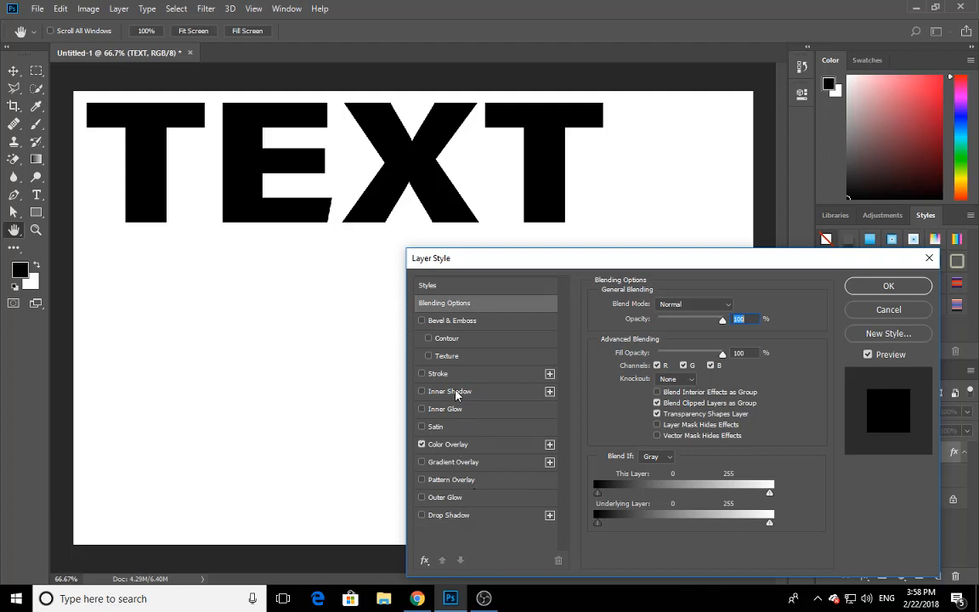
{"action": "mouse_move", "coordinate": [511, 268]}
{"action": "left_mouse_down"}
{"action": "mouse_move", "coordinate": [540, 283]}
{"action": "mouse_move", "coordinate": [496, 269]}
{"action": "mouse_move", "coordinate": [508, 272]}
{"action": "left_mouse_up"}
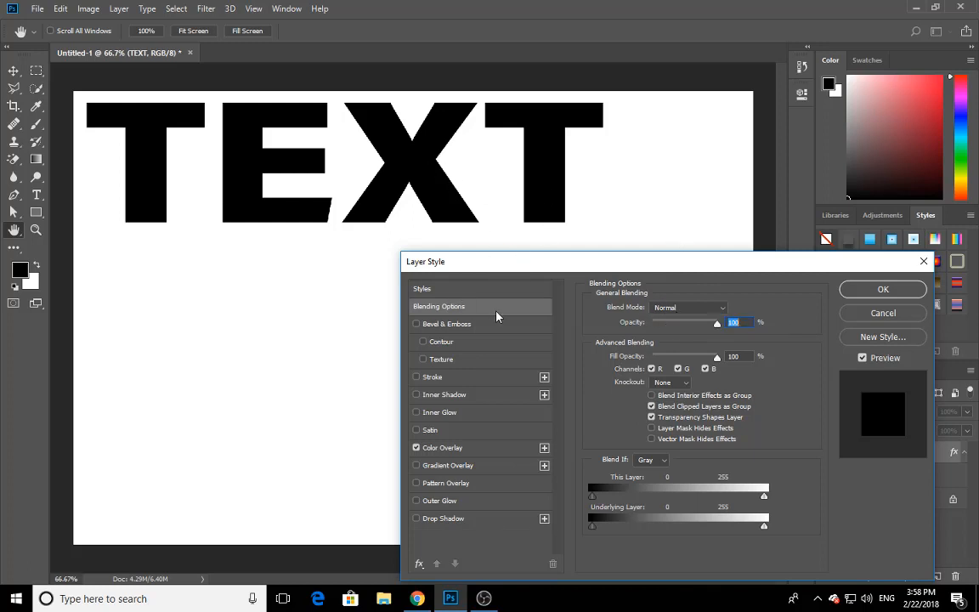
Step: Display the preset styles in the Layer Style dialog and compare them with those in the Styles panel
{"action": "left_click", "coordinate": [423, 290]}
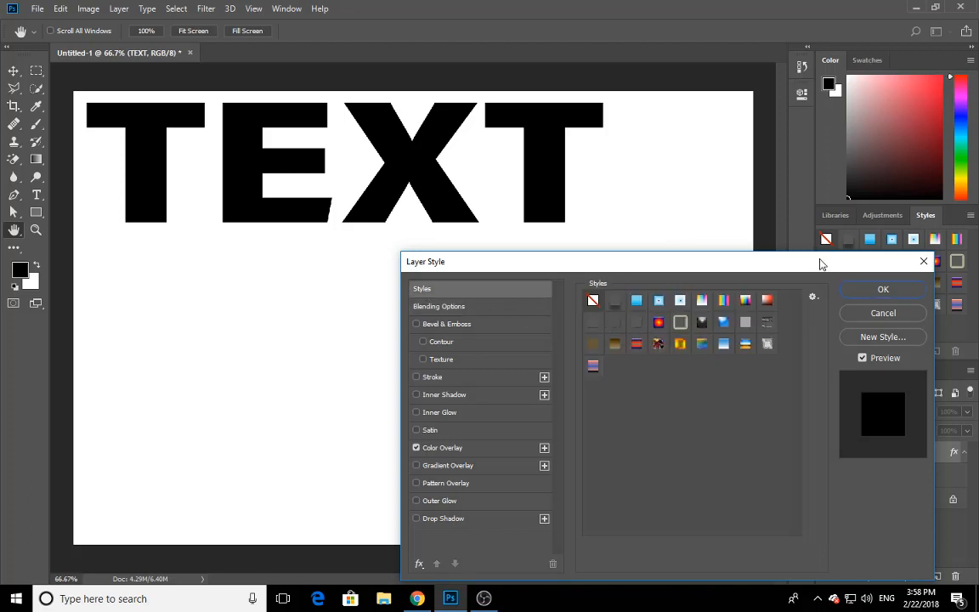
{"action": "left_click_drag", "start_coordinate": [819, 262], "coordinate": [657, 231]}
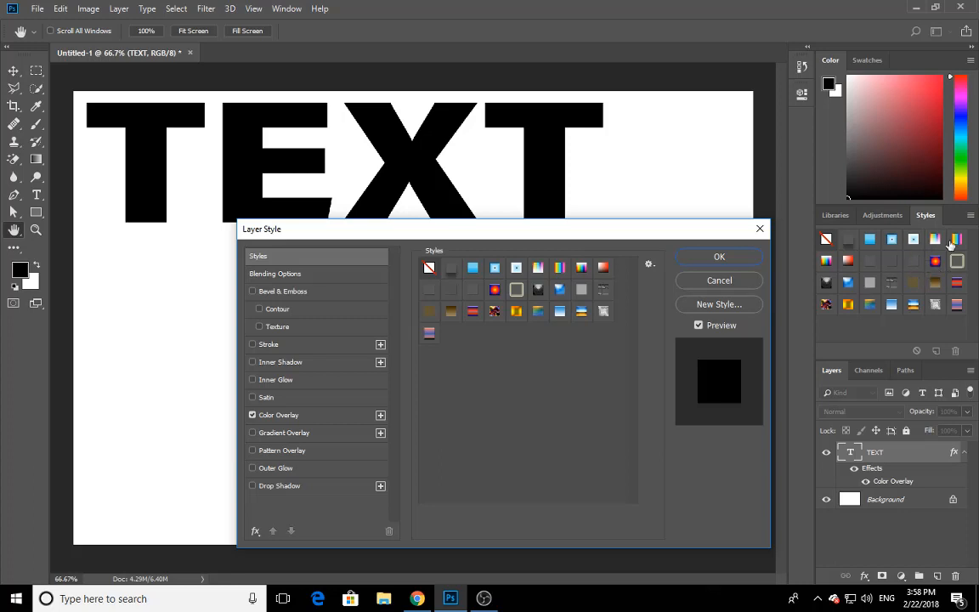
{"action": "left_click_drag", "start_coordinate": [477, 239], "coordinate": [644, 261]}
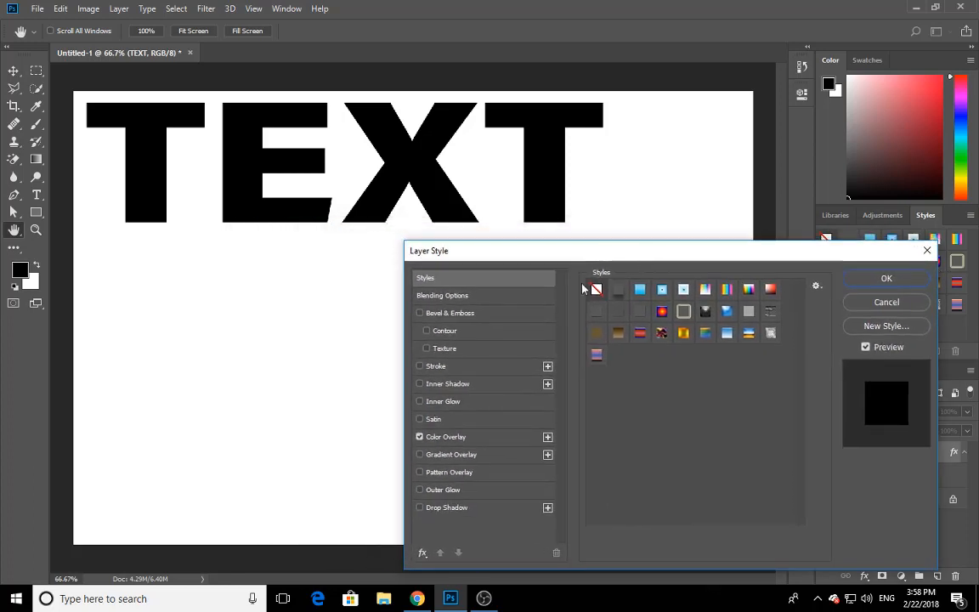
Step: Preview Bevel & Emboss and Drop Shadow on the text one at a time, leaving both effects disabled
{"action": "left_click", "coordinate": [433, 314]}
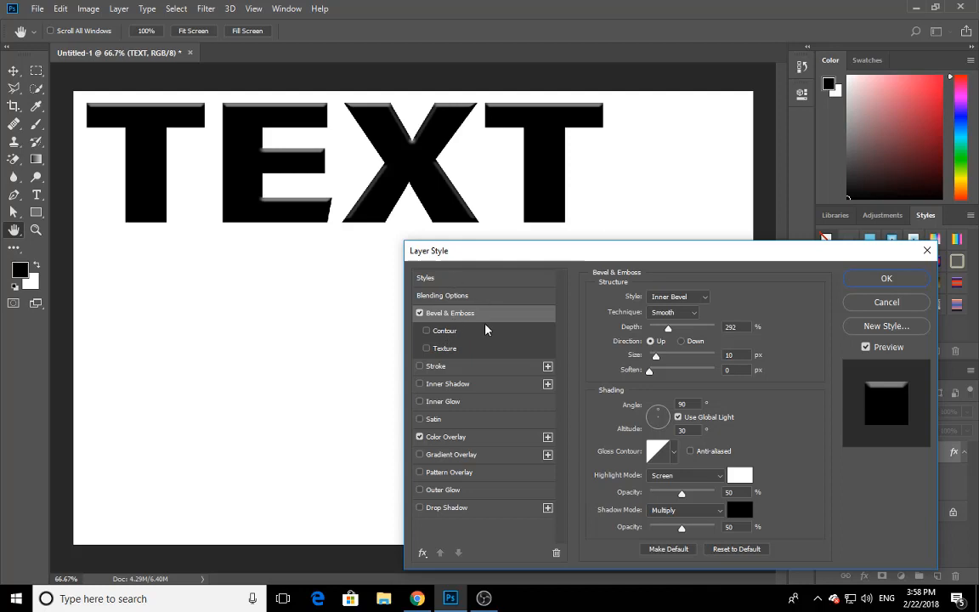
{"action": "left_click", "coordinate": [419, 315]}
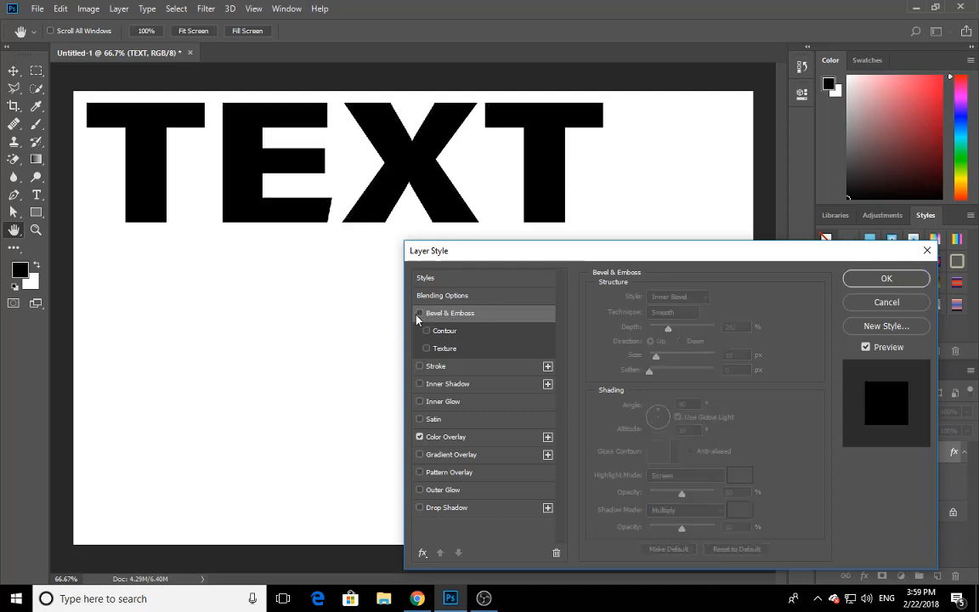
{"action": "left_click", "coordinate": [419, 314]}
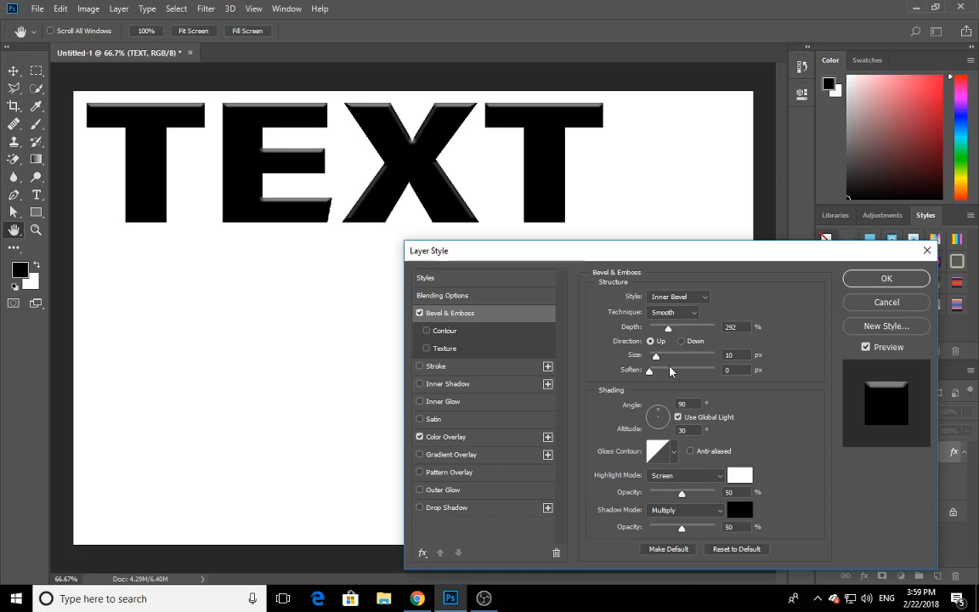
{"action": "left_click", "coordinate": [420, 314]}
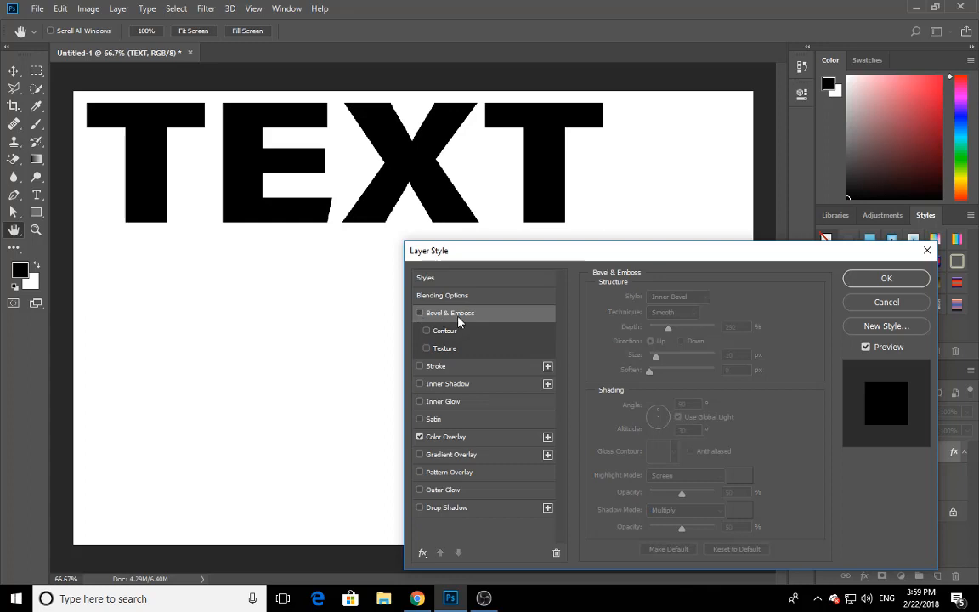
{"action": "left_click", "coordinate": [419, 508]}
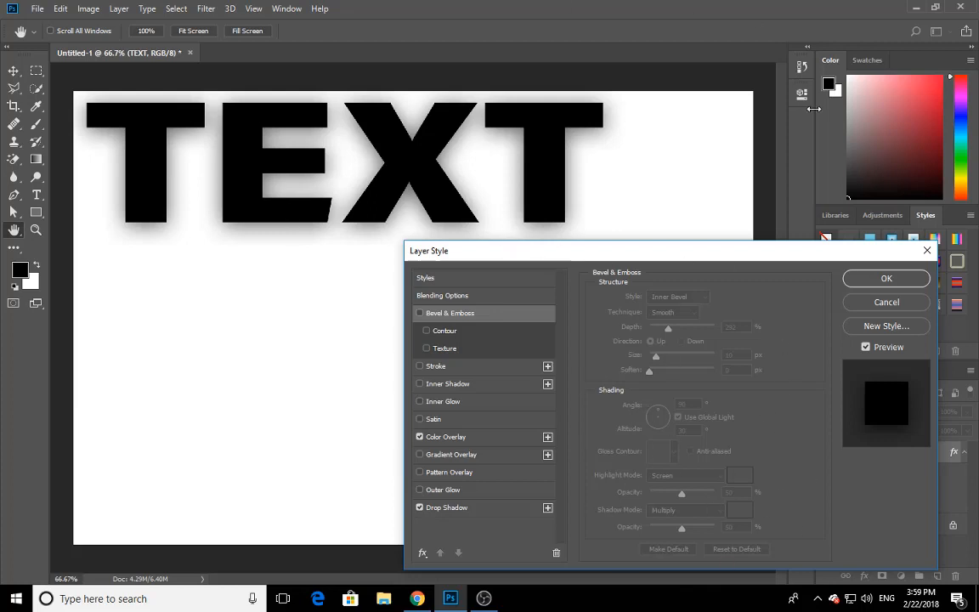
{"action": "left_click", "coordinate": [419, 508]}
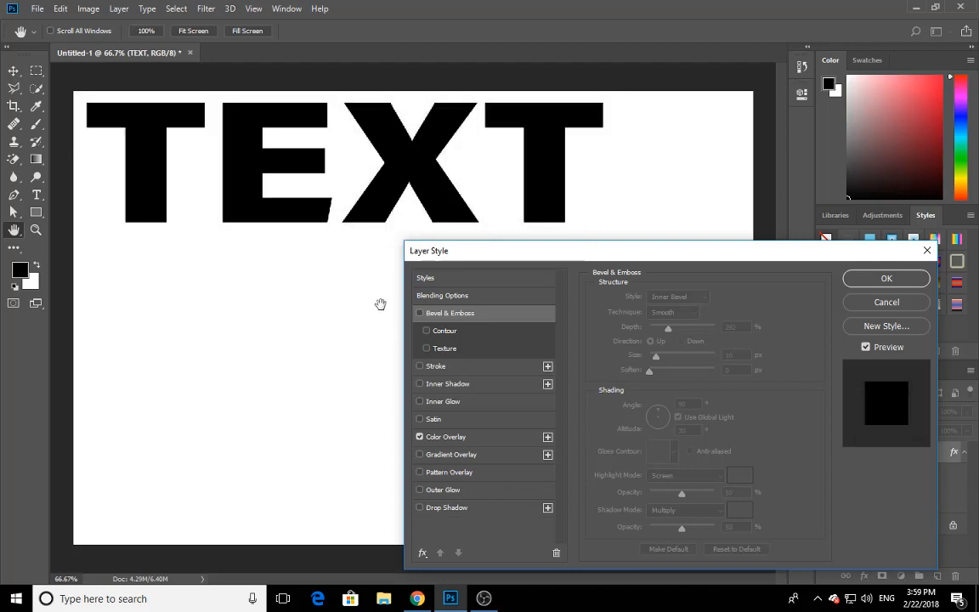
Step: Enable Bevel & Emboss on the text and set its style to Outer Bevel
{"action": "left_click", "coordinate": [439, 316]}
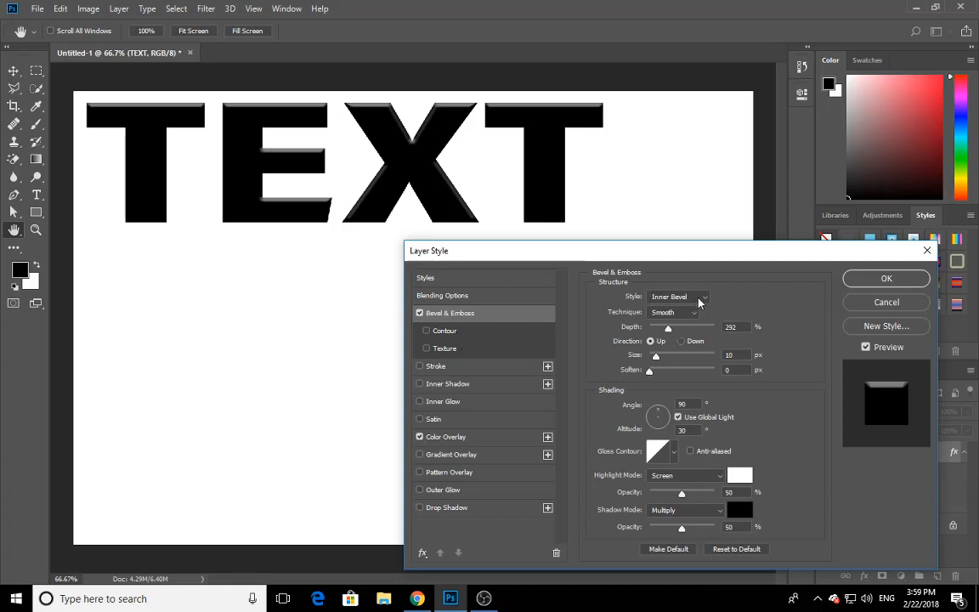
{"action": "left_click", "coordinate": [685, 298]}
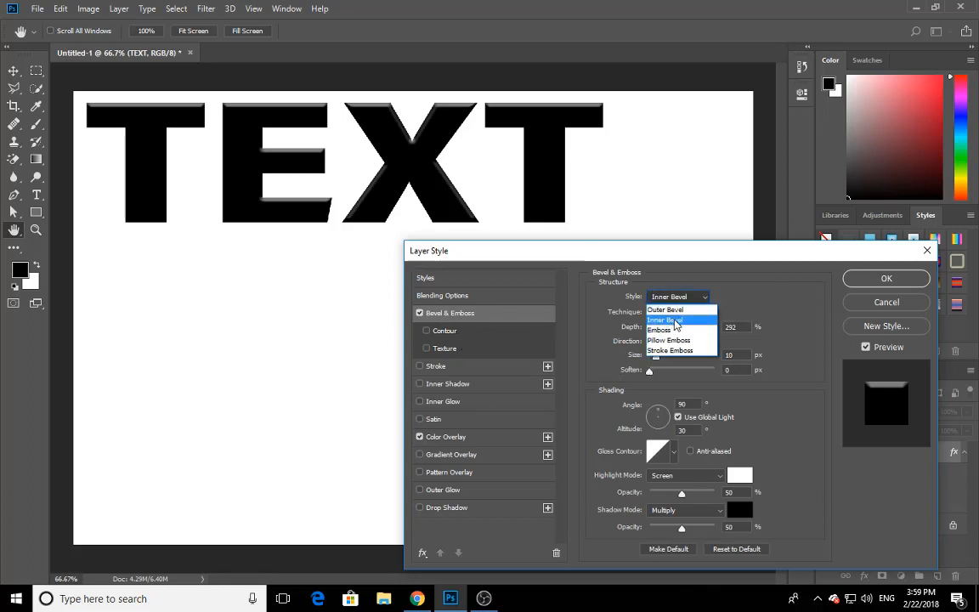
{"action": "left_click", "coordinate": [687, 297]}
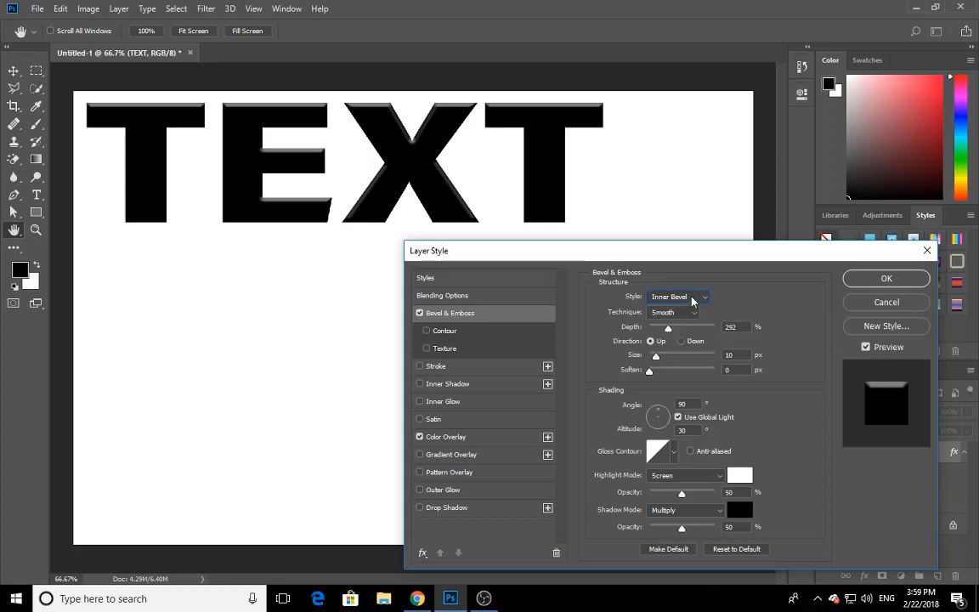
{"action": "left_click", "coordinate": [691, 298]}
{"action": "left_click", "coordinate": [613, 283]}
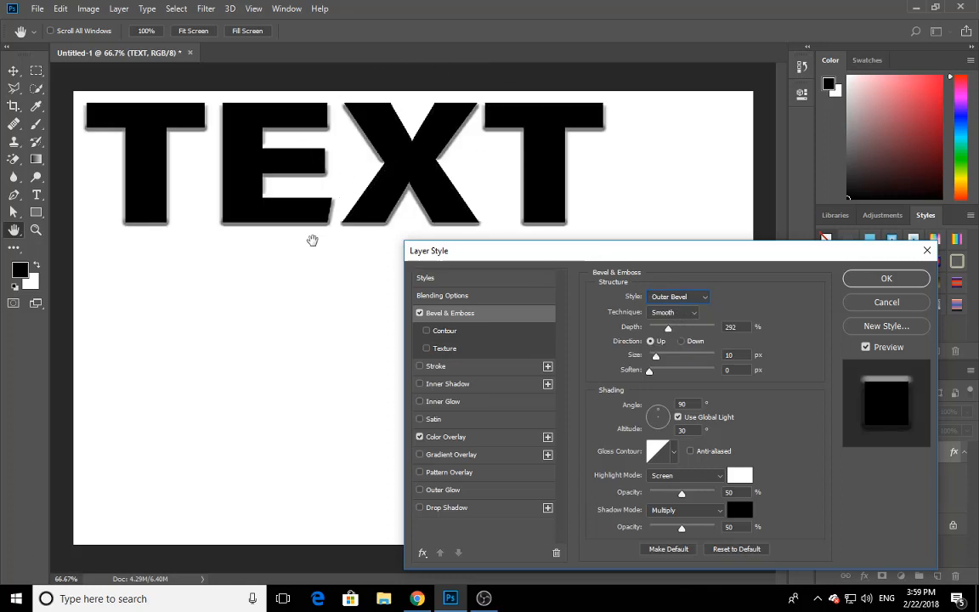
Step: Preview the Emboss style on the lettering and set the bevel style back to Inner Bevel
{"action": "left_click", "coordinate": [693, 297]}
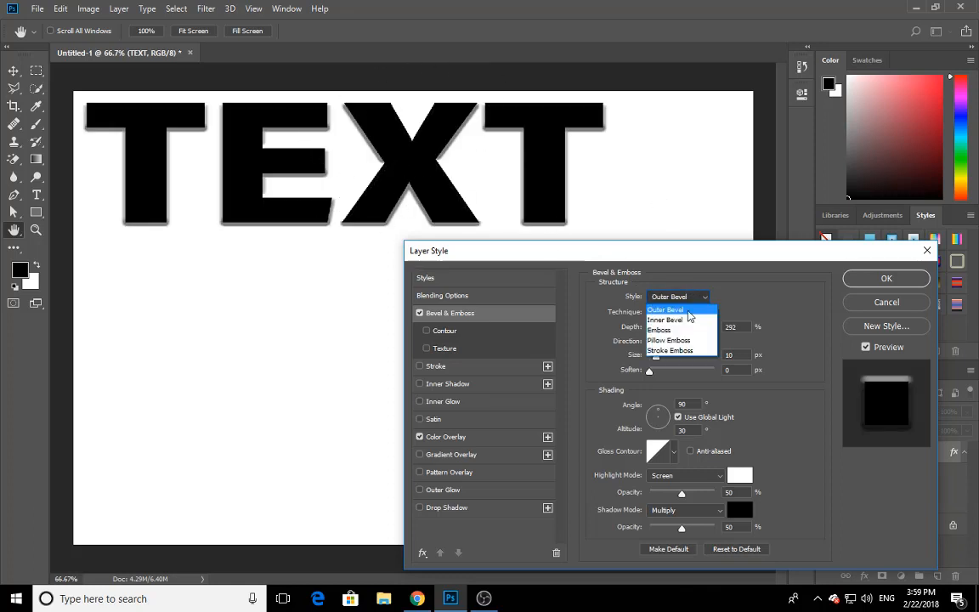
{"action": "left_click", "coordinate": [671, 330]}
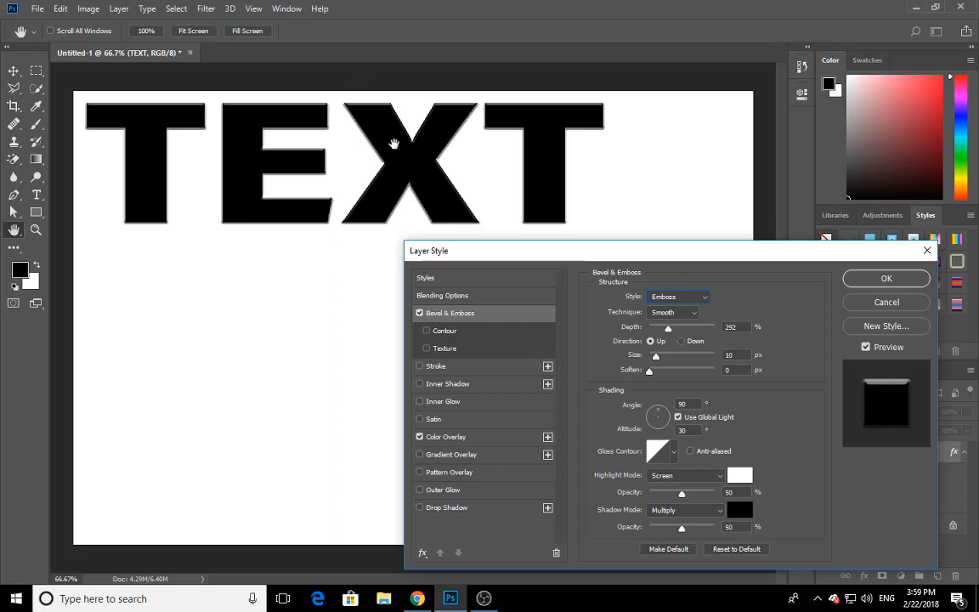
{"action": "left_click", "coordinate": [685, 299]}
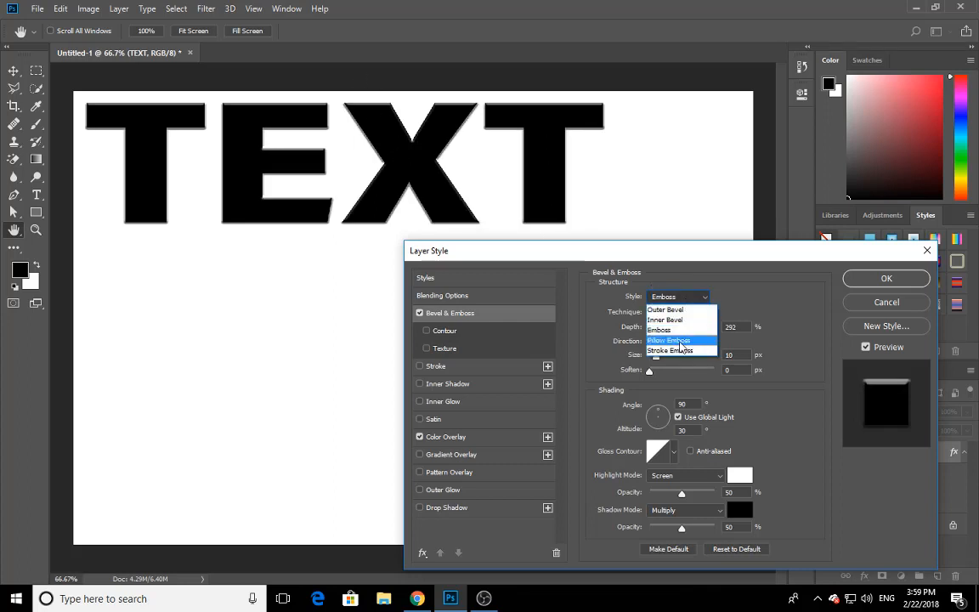
{"action": "left_click", "coordinate": [700, 294]}
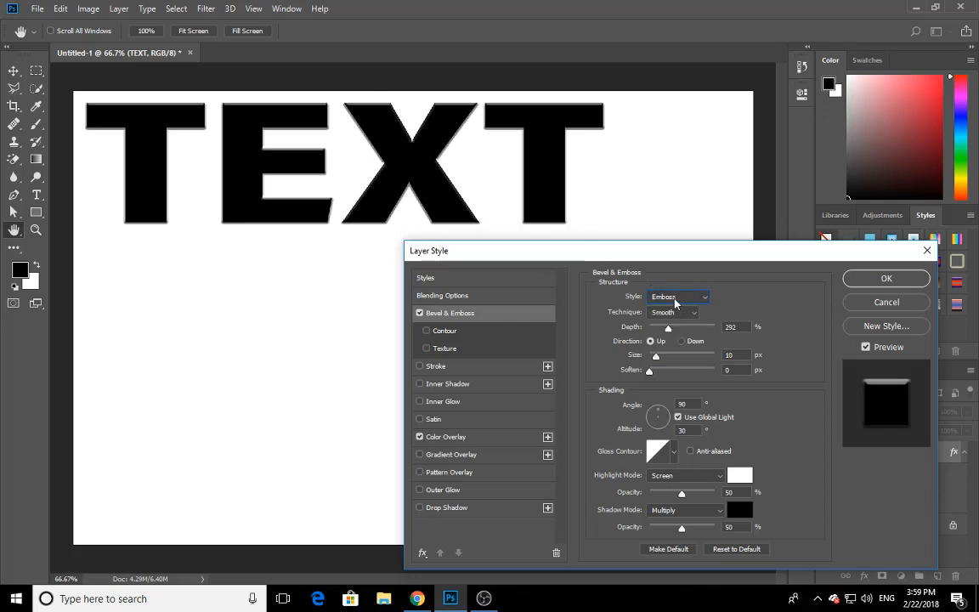
{"action": "left_click", "coordinate": [678, 296]}
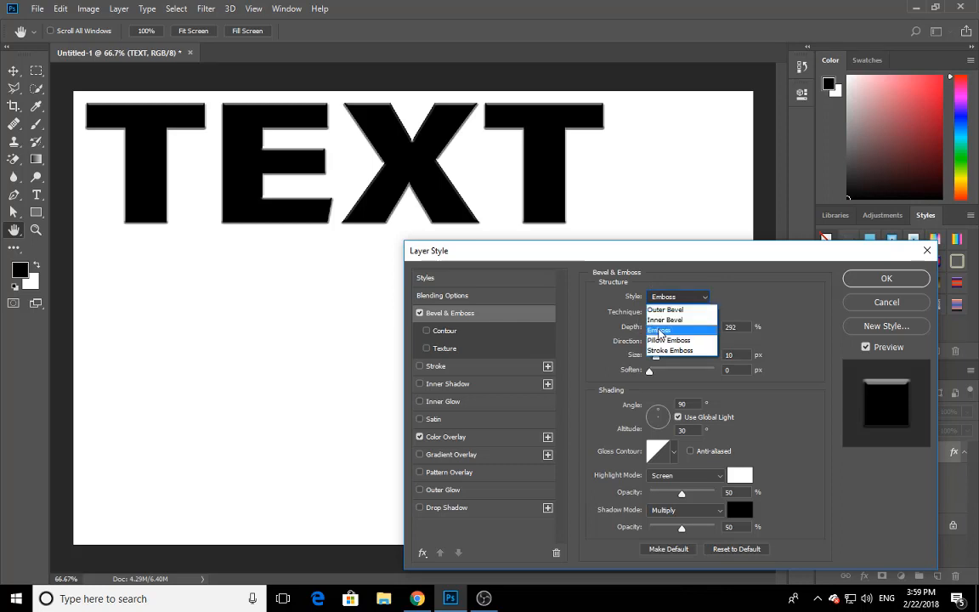
{"action": "left_click", "coordinate": [666, 320]}
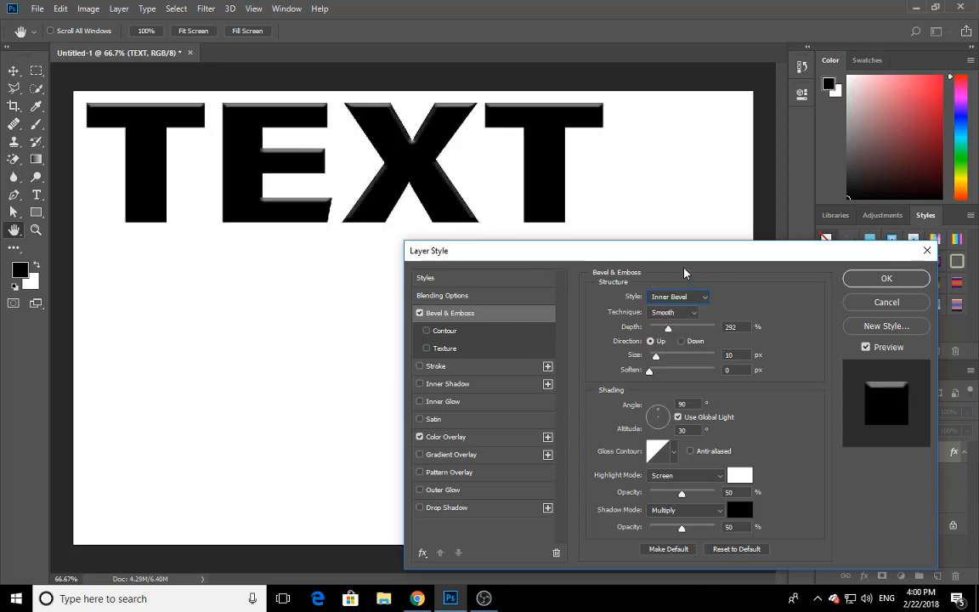
Step: Reset the Bevel & Emboss settings to their defaults and reposition the Layer Style dialog below most of the lettering
{"action": "left_click_drag", "start_coordinate": [684, 255], "coordinate": [696, 185]}
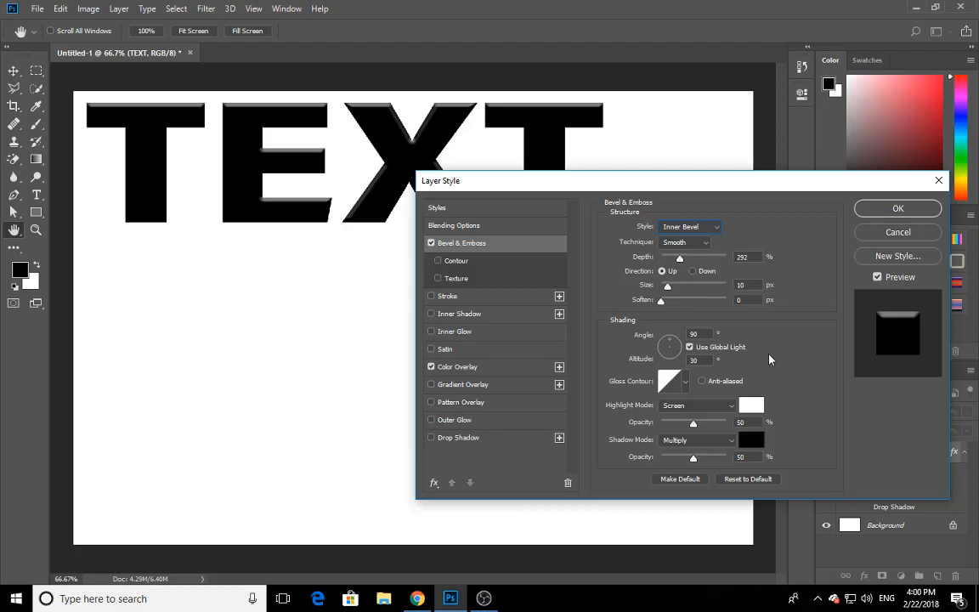
{"action": "left_click_drag", "start_coordinate": [802, 185], "coordinate": [761, 250]}
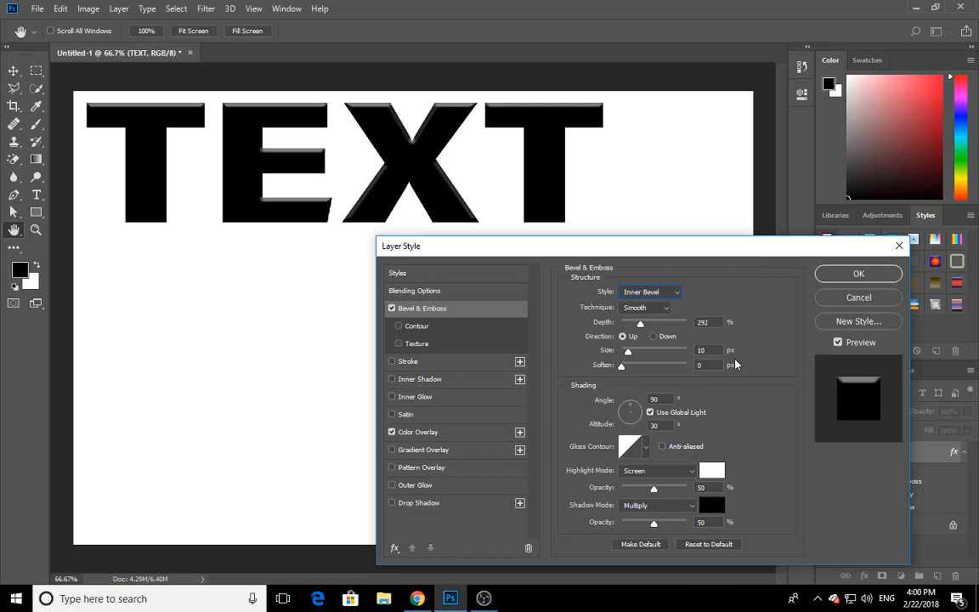
{"action": "left_click", "coordinate": [702, 544]}
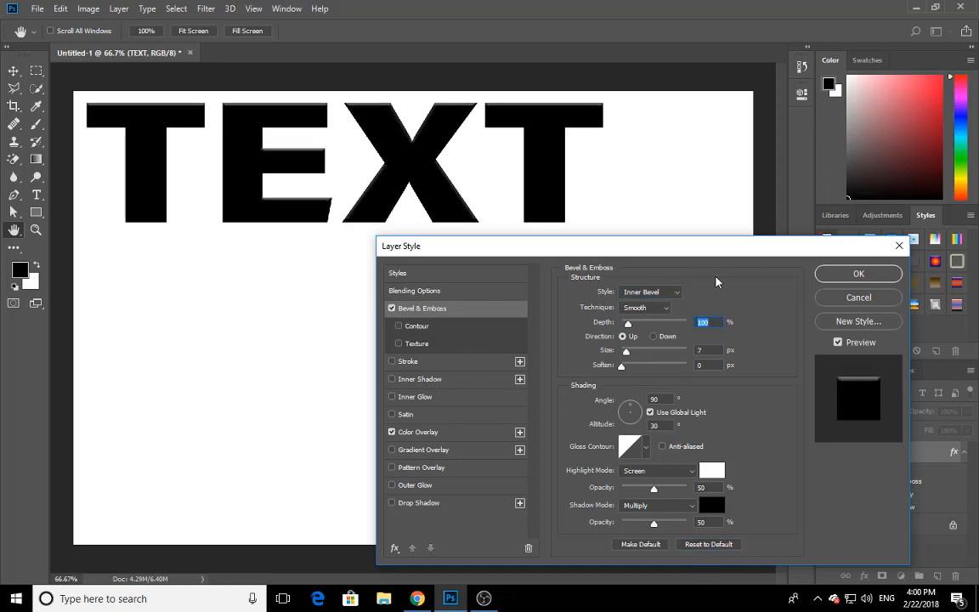
{"action": "left_click_drag", "start_coordinate": [663, 254], "coordinate": [689, 241]}
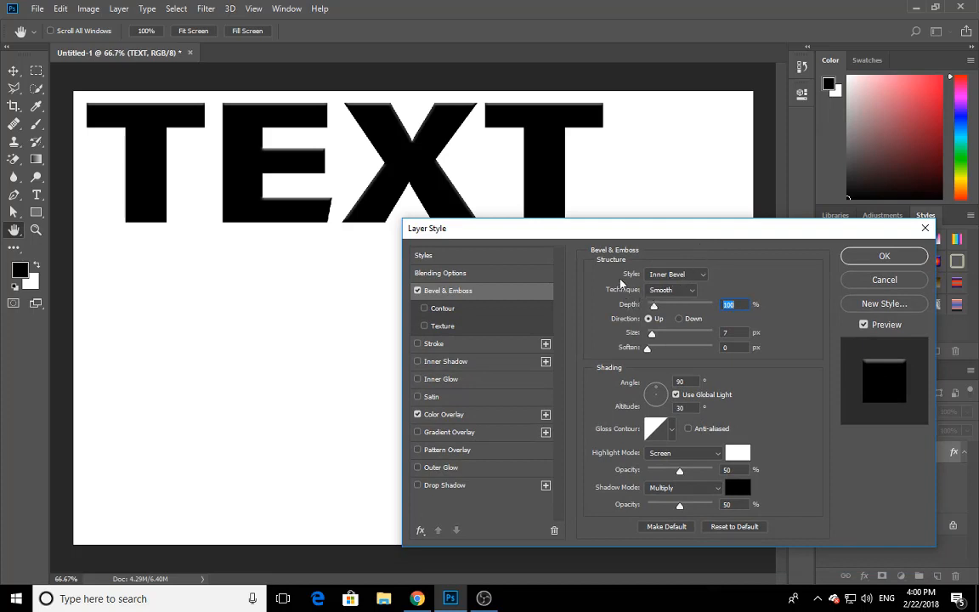
Step: Preview the Chisel Hard technique on the bevel and switch back to Smooth
{"action": "left_click", "coordinate": [671, 290]}
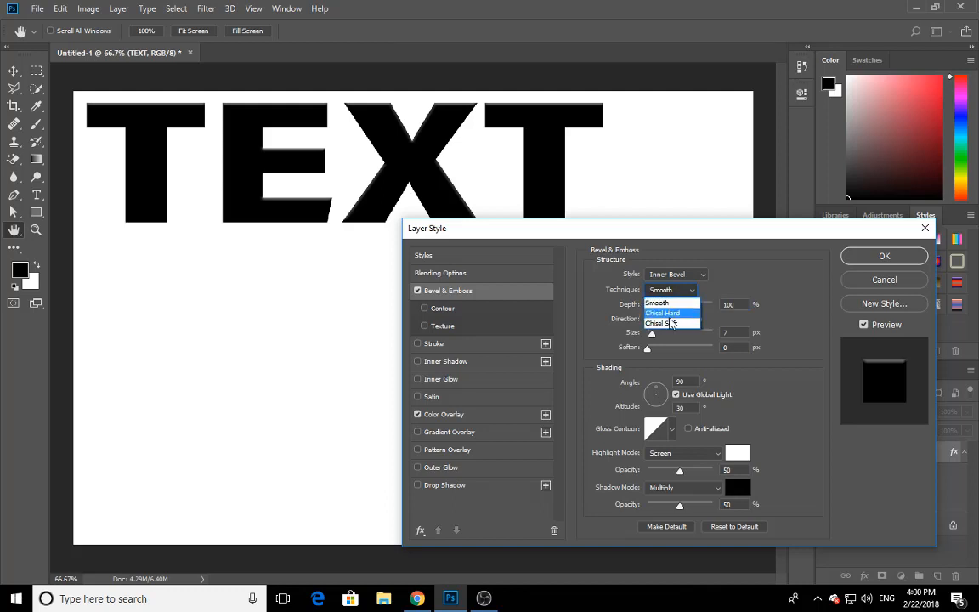
{"action": "left_click", "coordinate": [671, 317]}
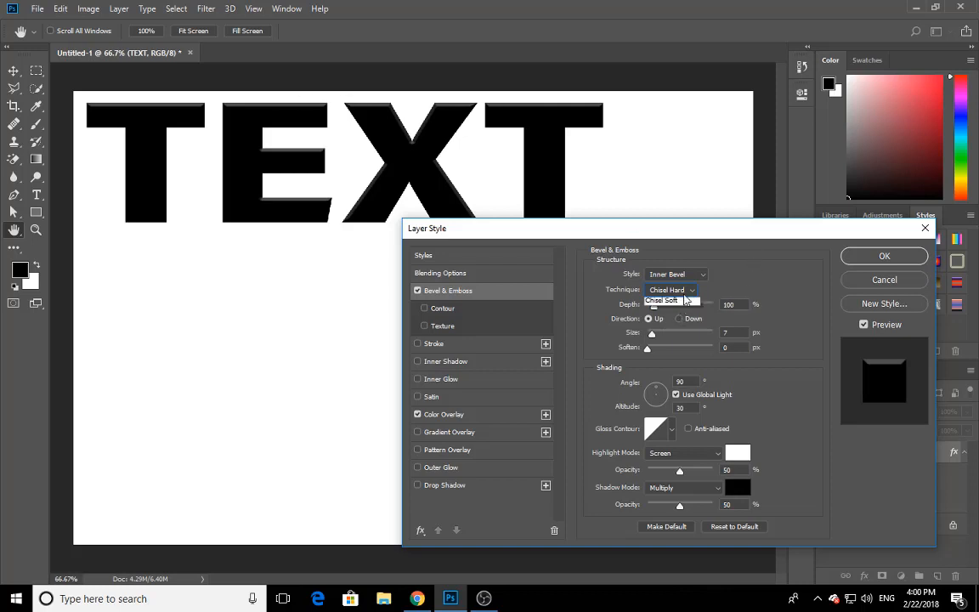
{"action": "left_click", "coordinate": [671, 289]}
{"action": "left_click", "coordinate": [667, 302]}
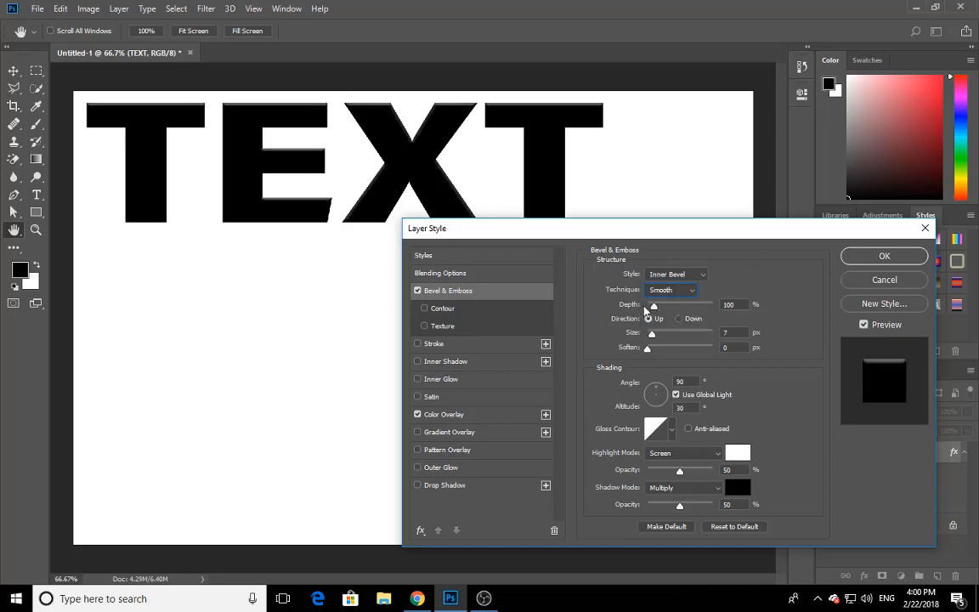
Step: Try bevel depths of about 615% and 22% and reset the effect to its defaults
{"action": "left_click_drag", "start_coordinate": [654, 308], "coordinate": [681, 314]}
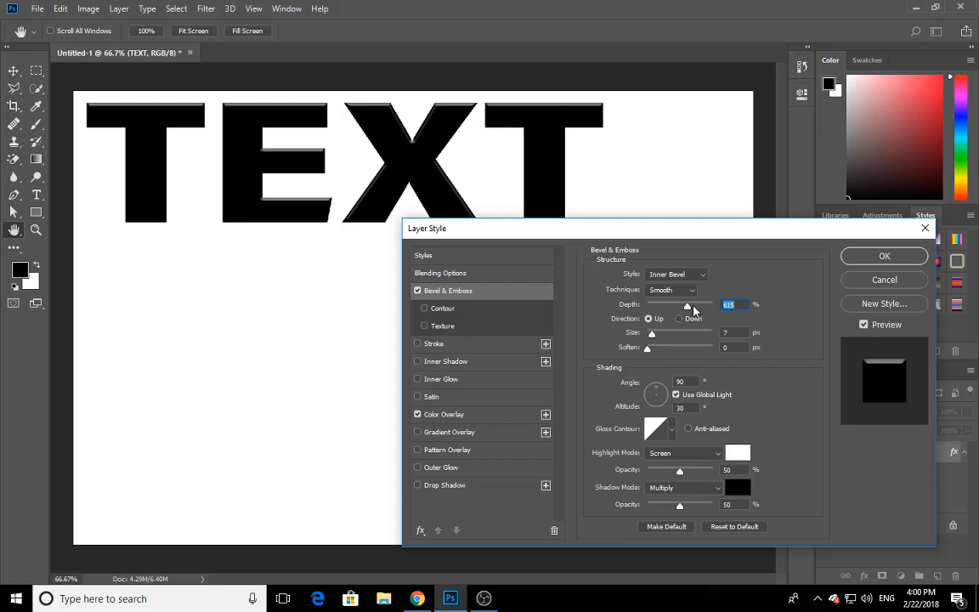
{"action": "left_click_drag", "start_coordinate": [694, 311], "coordinate": [648, 306]}
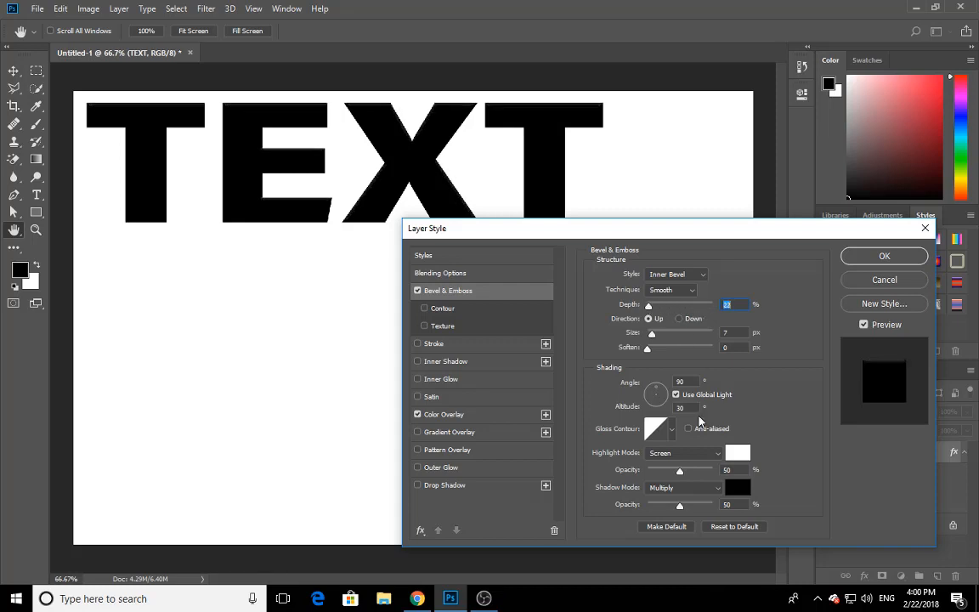
{"action": "left_click", "coordinate": [723, 527]}
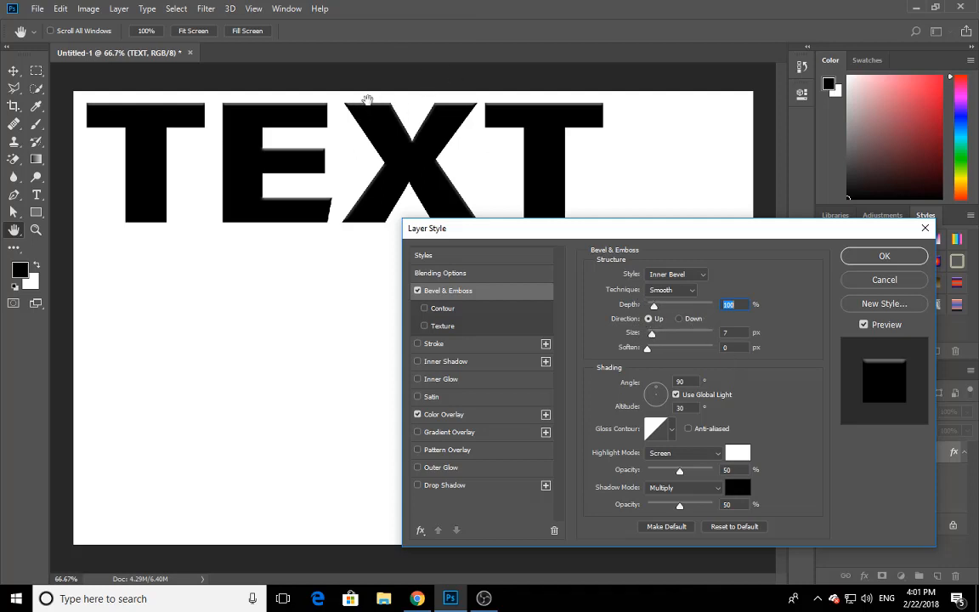
Step: Preview the bevel in the Down direction, restore Up, and set the size to 29 px and soften to 3 px
{"action": "left_click", "coordinate": [681, 320]}
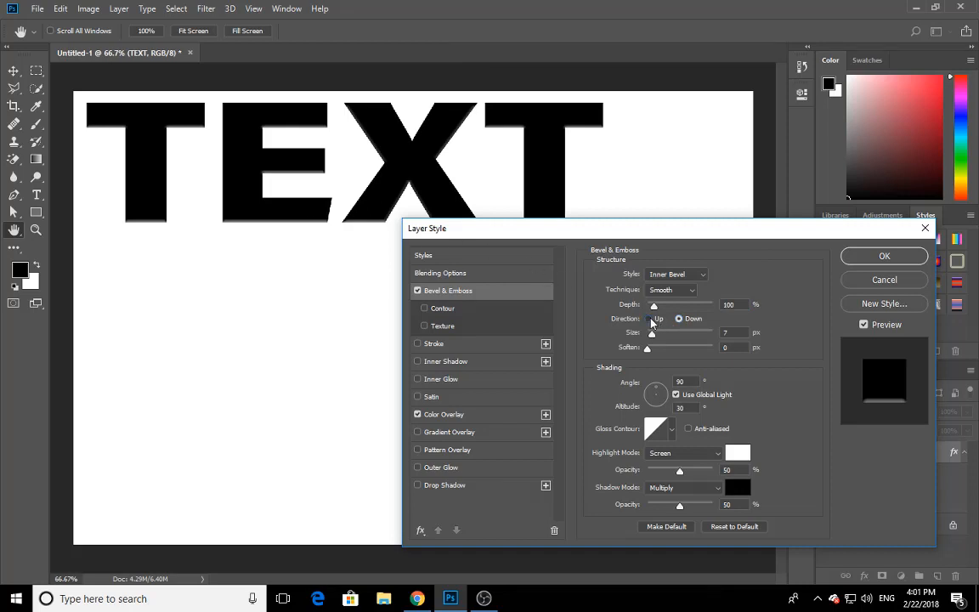
{"action": "left_click", "coordinate": [649, 318]}
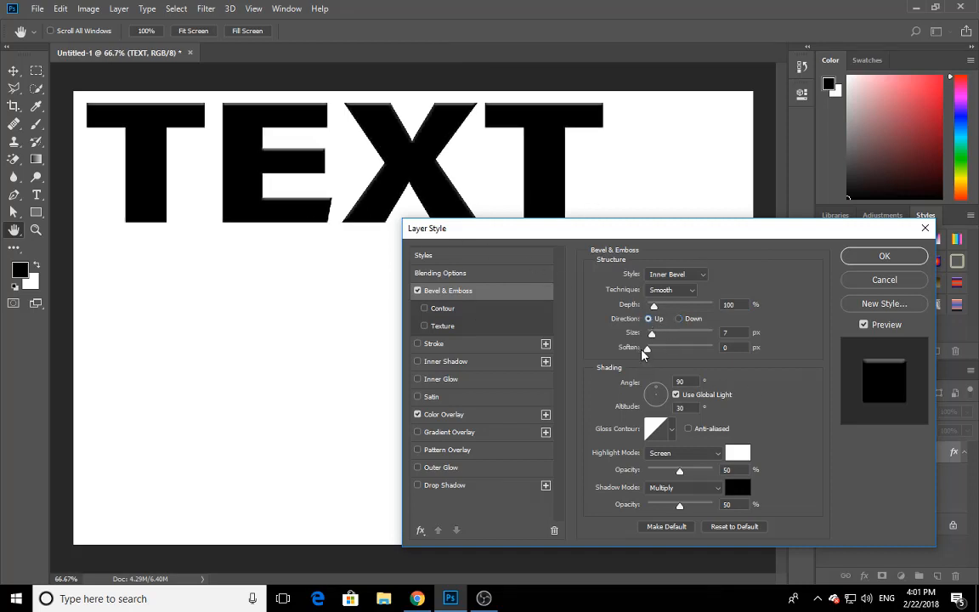
{"action": "mouse_move", "coordinate": [653, 339]}
{"action": "left_mouse_down"}
{"action": "mouse_move", "coordinate": [716, 344]}
{"action": "mouse_move", "coordinate": [662, 338]}
{"action": "left_mouse_up"}
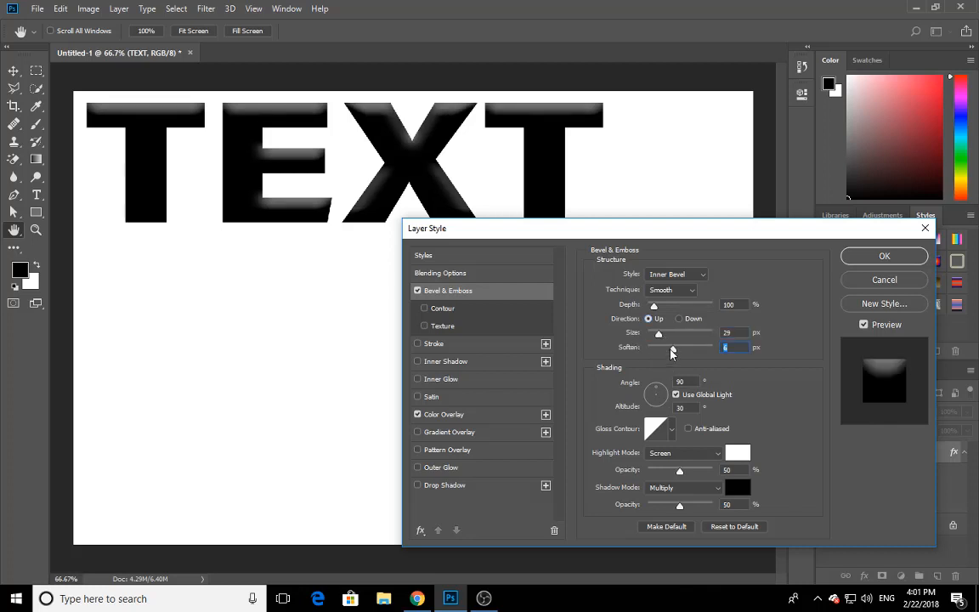
{"action": "left_click_drag", "start_coordinate": [691, 352], "coordinate": [667, 353]}
Step: Try several light directions, ending at an 81° angle and 0° altitude, and reset the other Bevel & Emboss settings to defaults
{"action": "left_click_drag", "start_coordinate": [658, 392], "coordinate": [678, 384]}
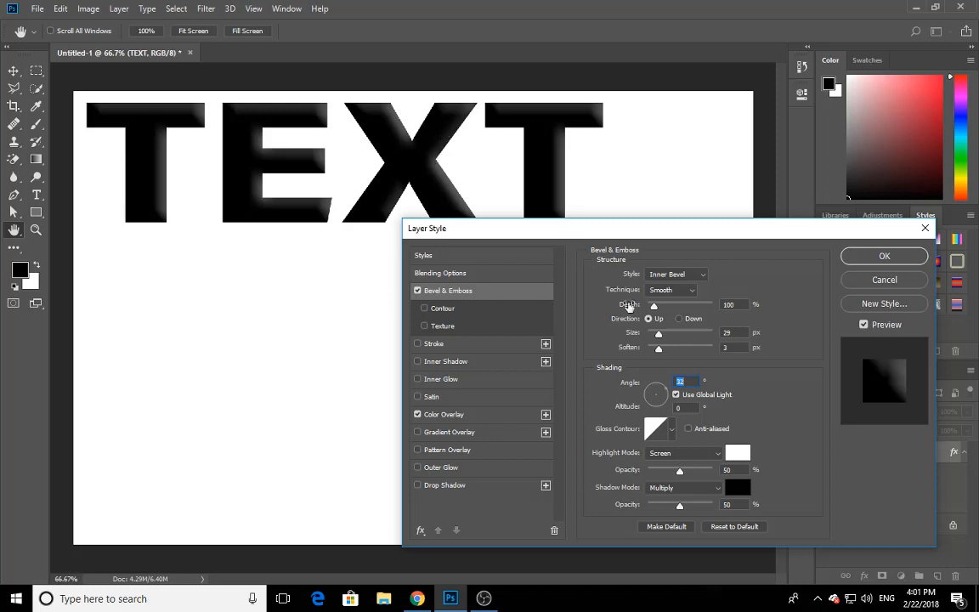
{"action": "left_click", "coordinate": [655, 396]}
{"action": "left_click_drag", "start_coordinate": [655, 396], "coordinate": [512, 339]}
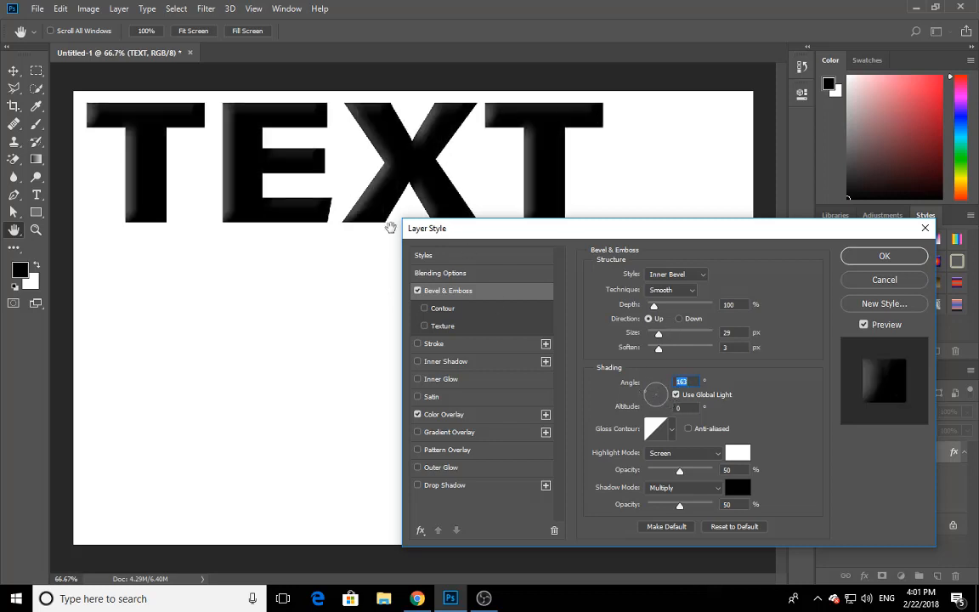
{"action": "left_click", "coordinate": [662, 403]}
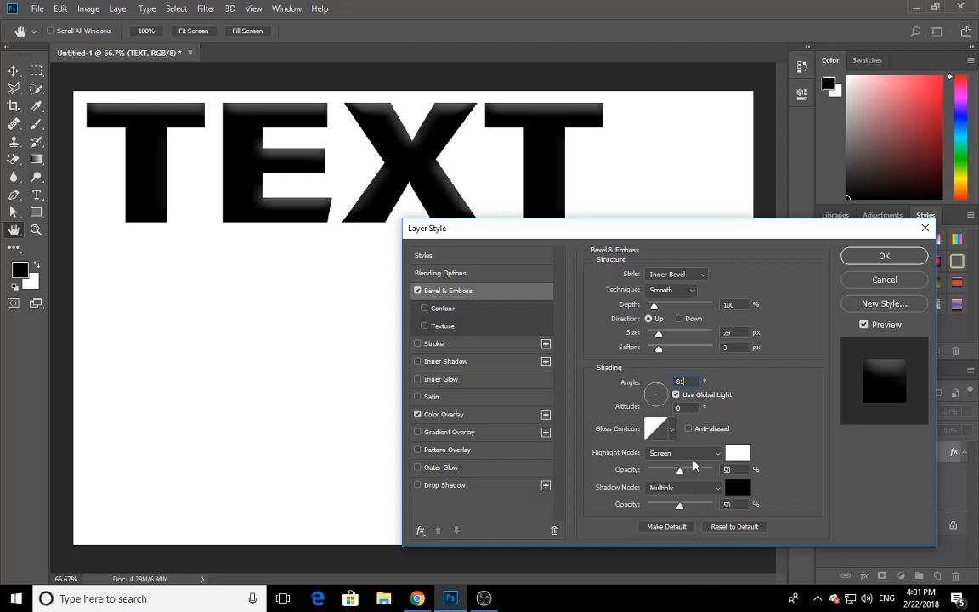
{"action": "left_click", "coordinate": [733, 526]}
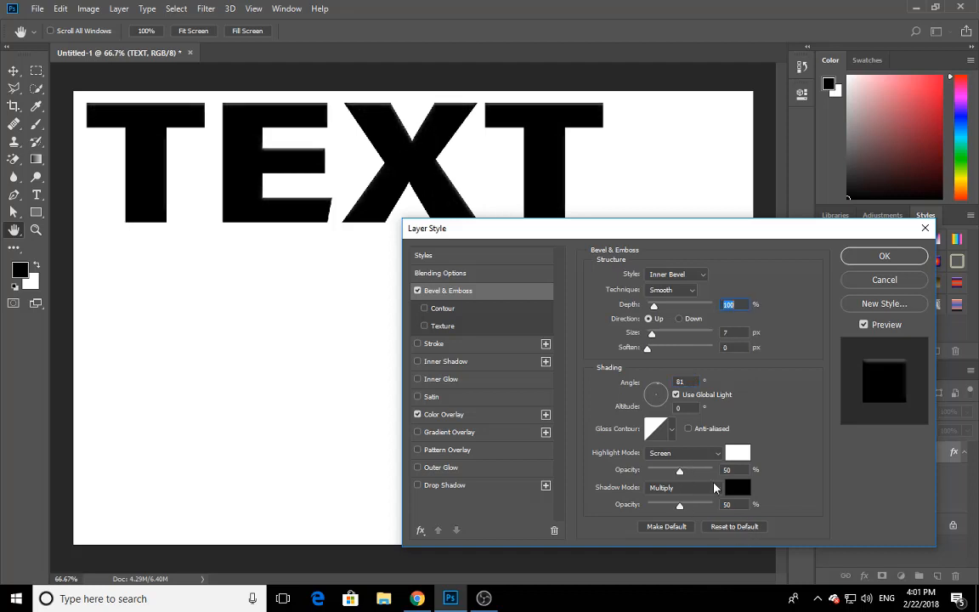
Step: Preview several gloss contour presets on the bevel and restore the straight linear contour
{"action": "left_click", "coordinate": [674, 431]}
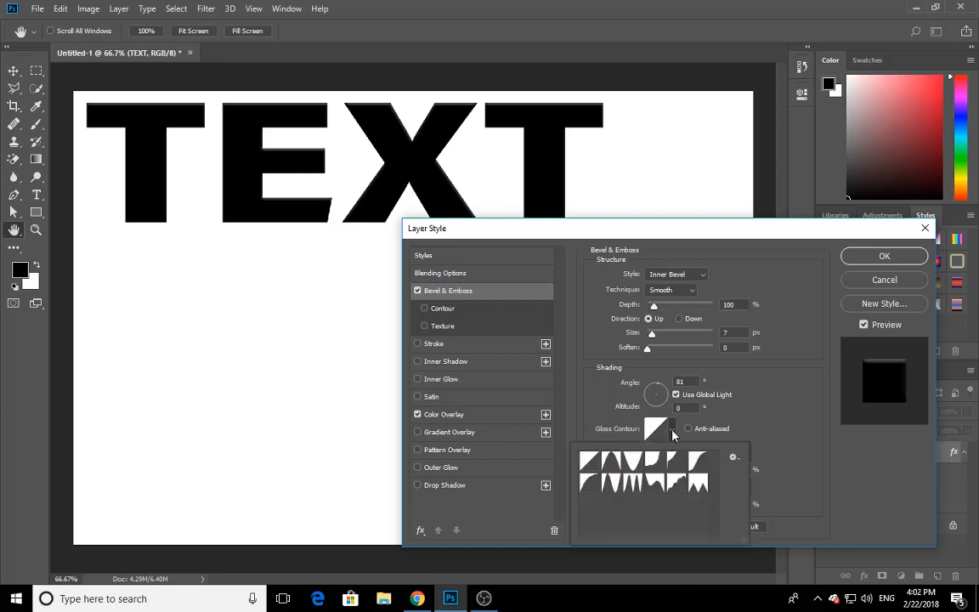
{"action": "left_click", "coordinate": [590, 467]}
{"action": "left_click", "coordinate": [637, 462]}
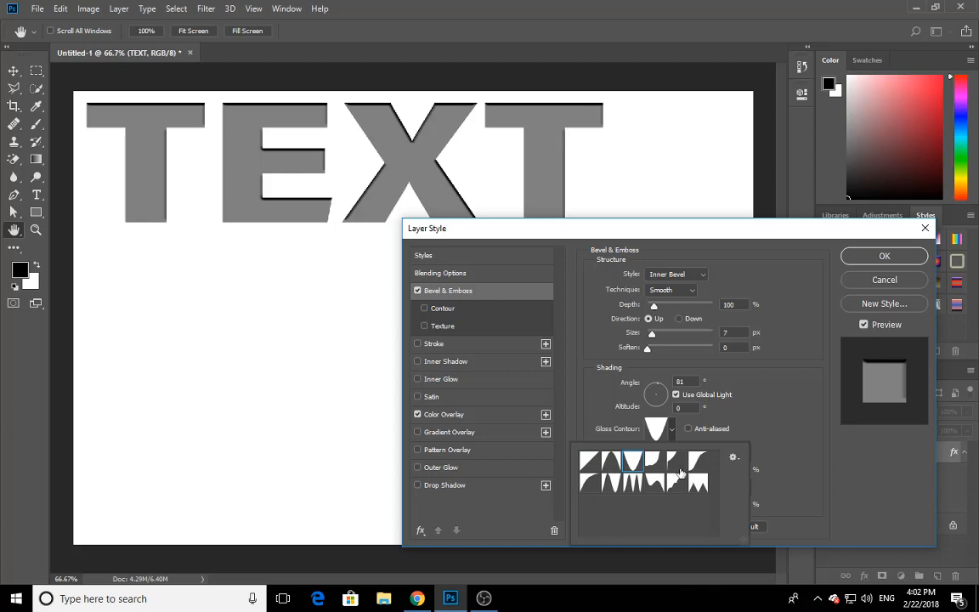
{"action": "left_click", "coordinate": [652, 460]}
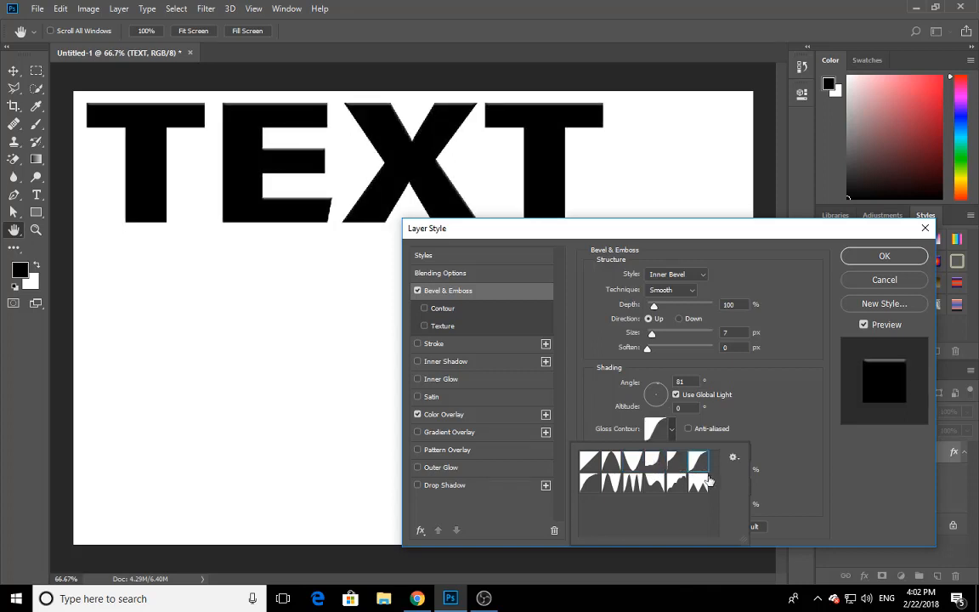
{"action": "left_click", "coordinate": [673, 484]}
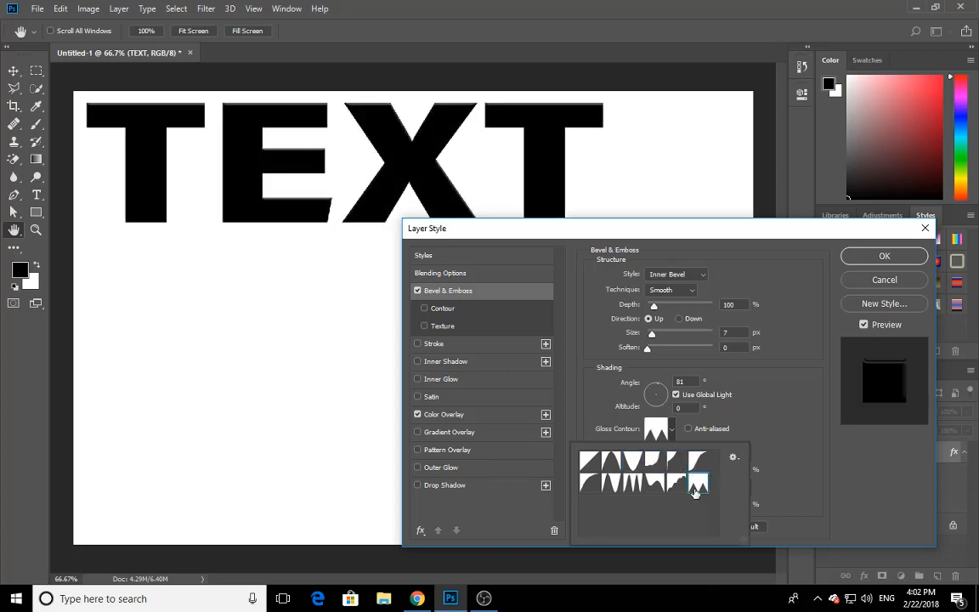
{"action": "left_click", "coordinate": [593, 462]}
{"action": "left_click", "coordinate": [738, 410]}
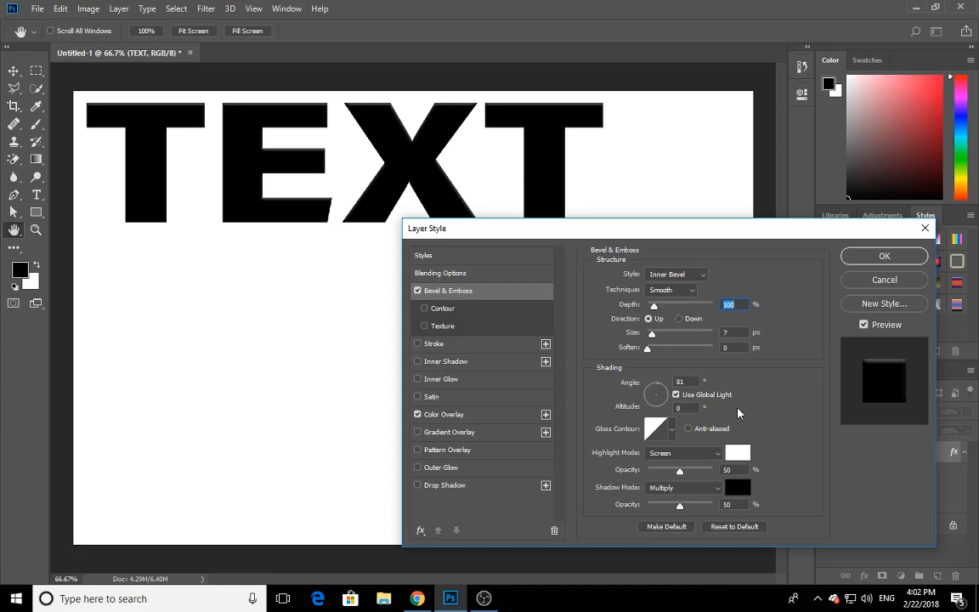
Step: Try Multiply and Normal as the bevel's highlight mode and reset the effect to its defaults
{"action": "left_click", "coordinate": [676, 455]}
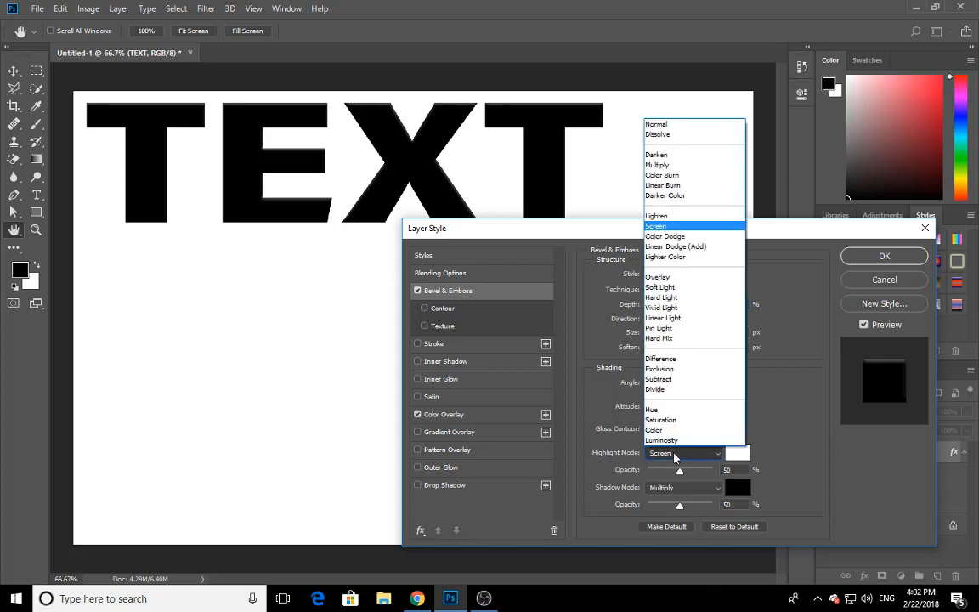
{"action": "left_click", "coordinate": [671, 164]}
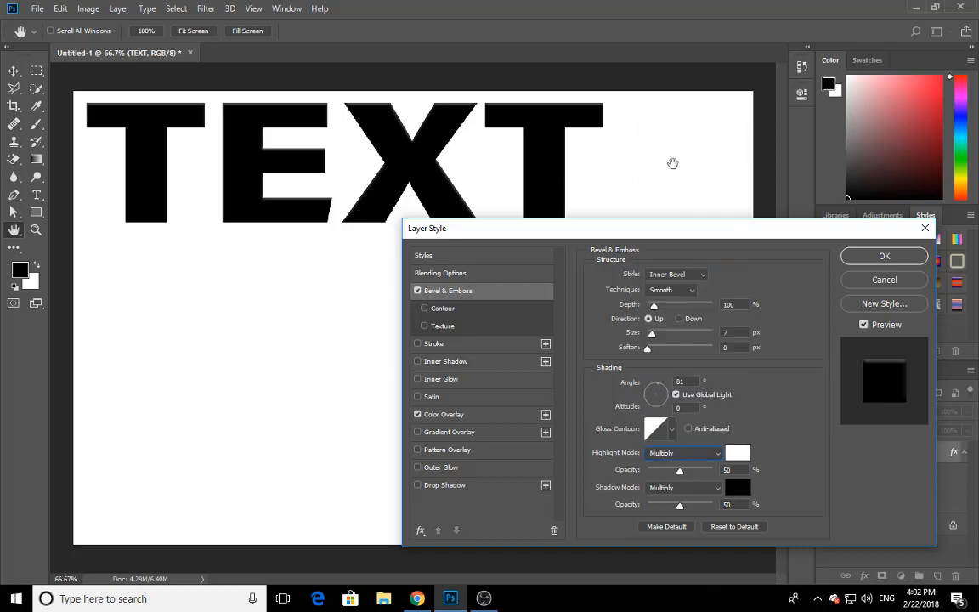
{"action": "left_click", "coordinate": [684, 453]}
{"action": "left_click", "coordinate": [684, 125]}
{"action": "left_click", "coordinate": [691, 456]}
{"action": "left_click", "coordinate": [808, 459]}
{"action": "left_click", "coordinate": [716, 527]}
Step: Set the bevel's highlight opacity to 70%
{"action": "mouse_move", "coordinate": [683, 475]}
{"action": "left_mouse_down"}
{"action": "mouse_move", "coordinate": [730, 481]}
{"action": "mouse_move", "coordinate": [710, 472]}
{"action": "mouse_move", "coordinate": [628, 481]}
{"action": "mouse_move", "coordinate": [685, 479]}
{"action": "left_mouse_up"}
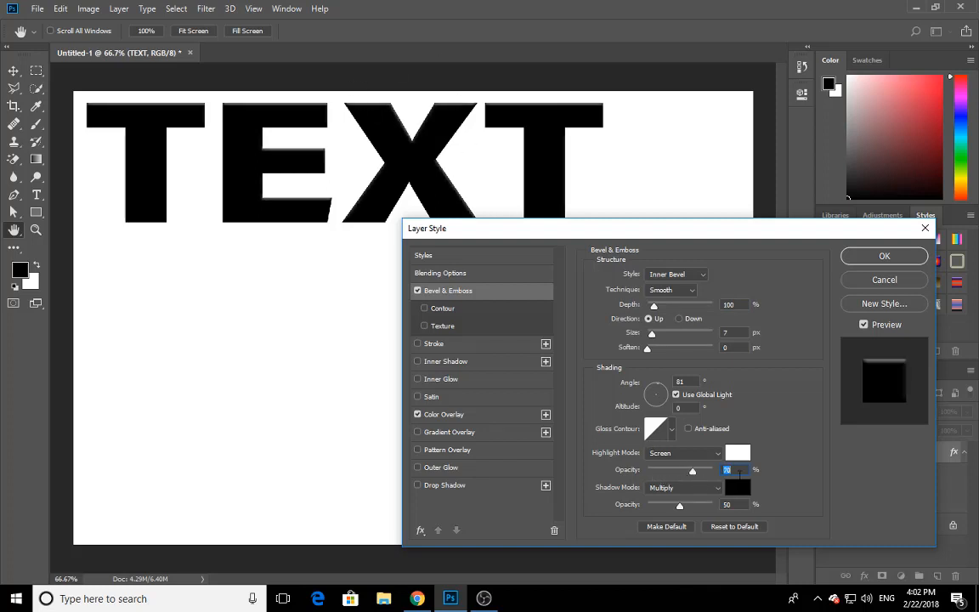
Step: Set the bevel's highlight opacity to 50% and look through the shadow blend modes, keeping Multiply
{"action": "type", "text": "50"}
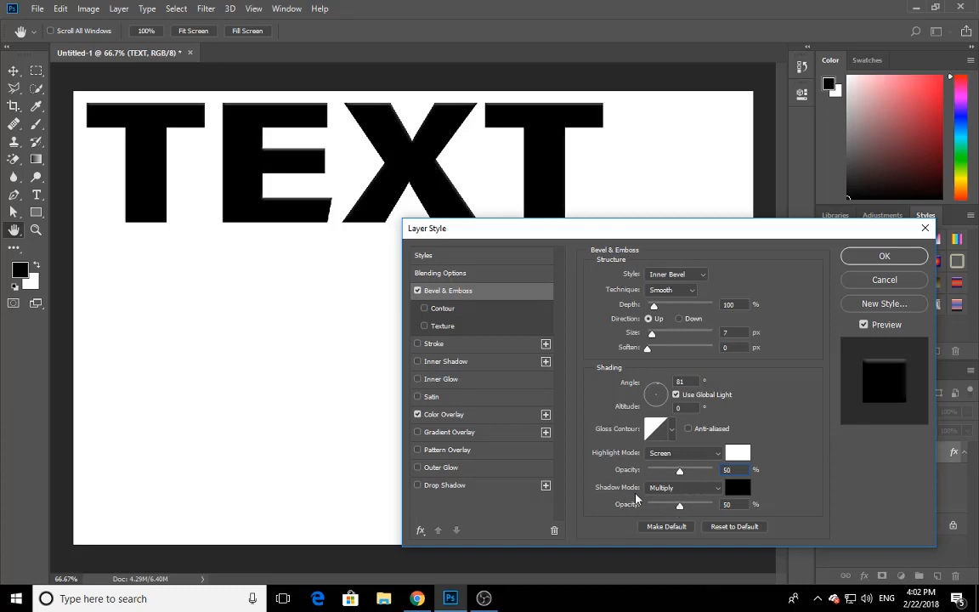
{"action": "left_click", "coordinate": [701, 489]}
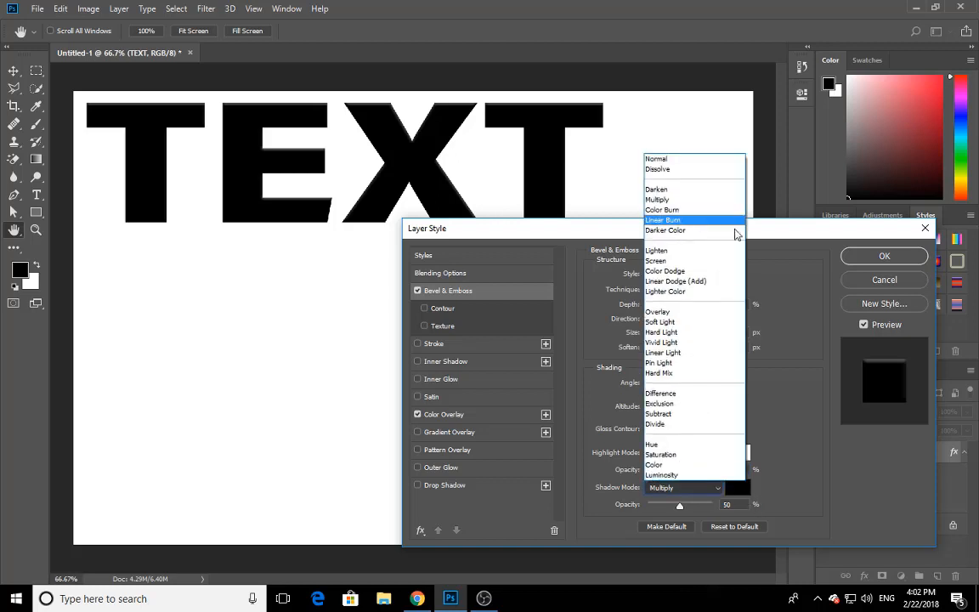
{"action": "left_click", "coordinate": [812, 449]}
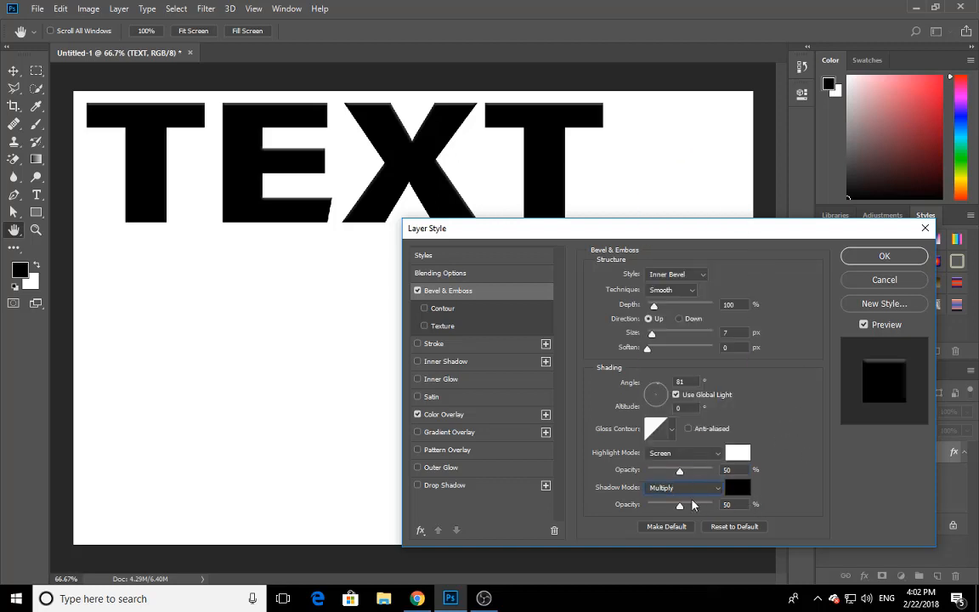
{"action": "left_click_drag", "start_coordinate": [726, 238], "coordinate": [528, 210]}
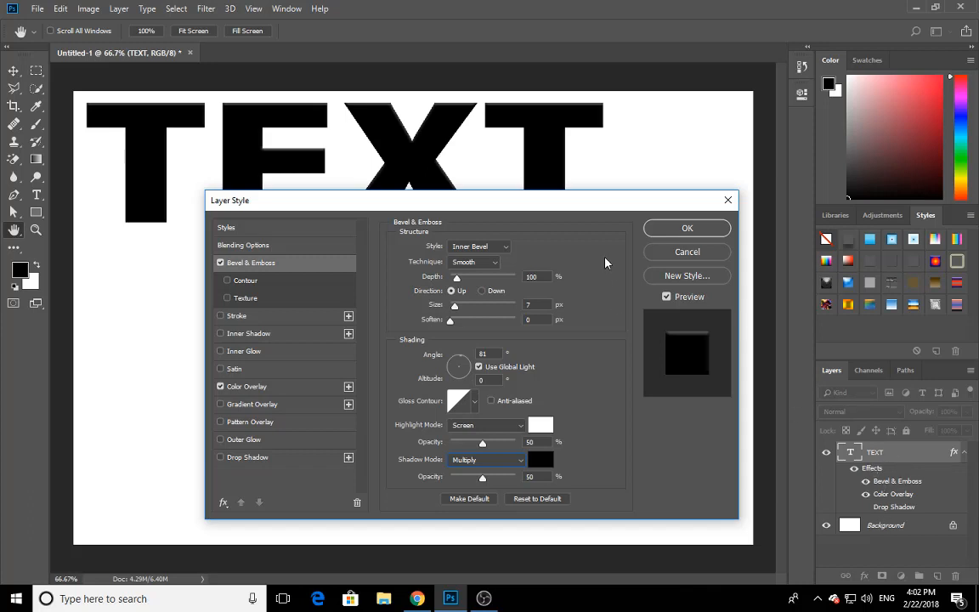
{"action": "left_click_drag", "start_coordinate": [611, 210], "coordinate": [677, 227]}
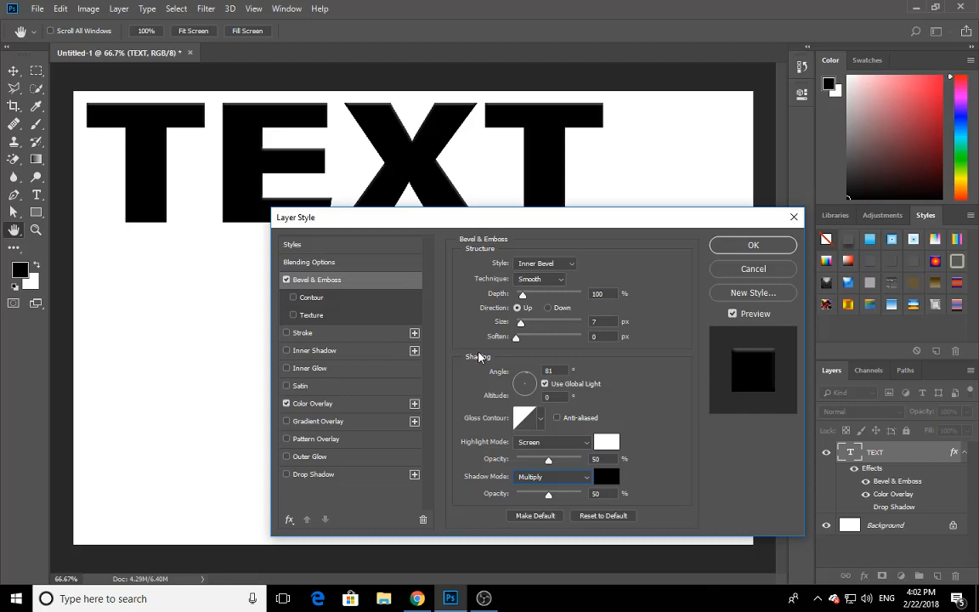
{"action": "left_click_drag", "start_coordinate": [546, 225], "coordinate": [637, 253]}
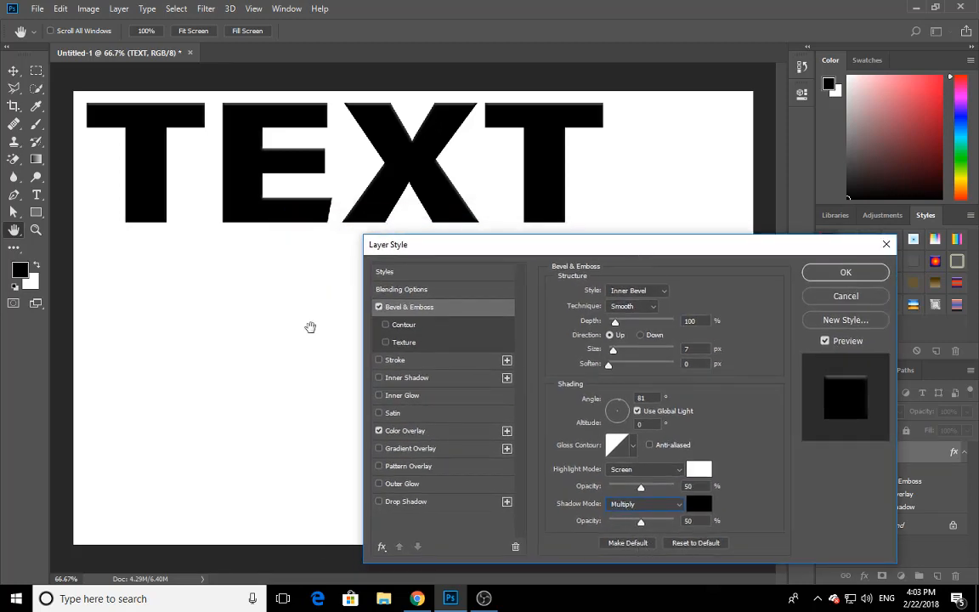
Step: Enable the bevel's Contour, try a single-valley preset, and apply the multi-peak preset at 100% range
{"action": "left_click", "coordinate": [397, 326]}
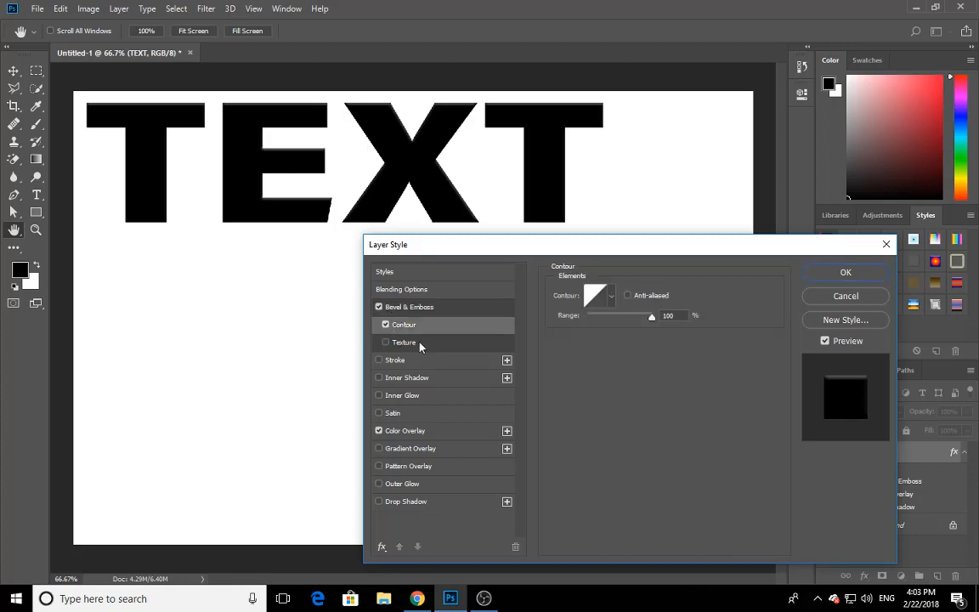
{"action": "left_click", "coordinate": [609, 296]}
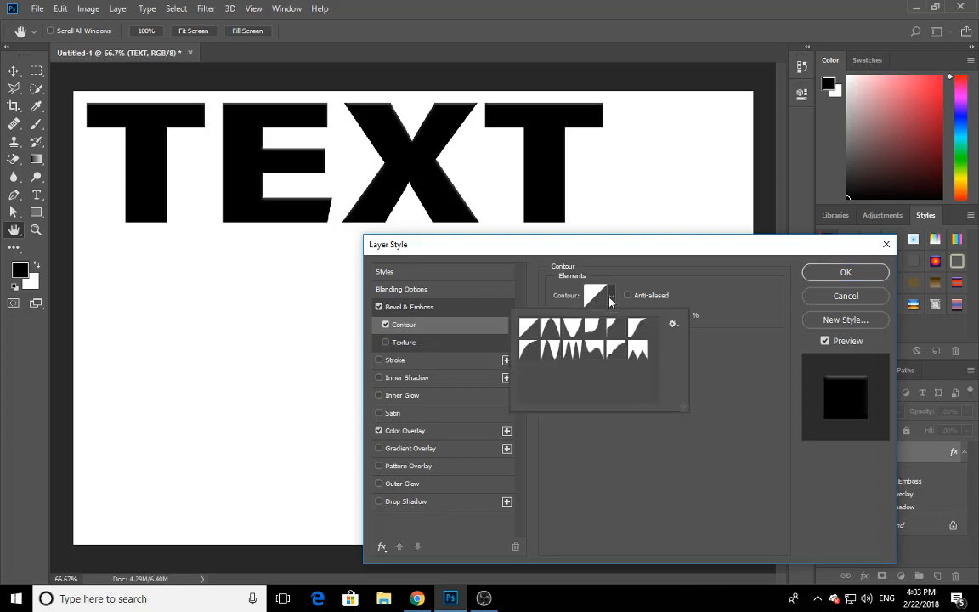
{"action": "left_click", "coordinate": [578, 335]}
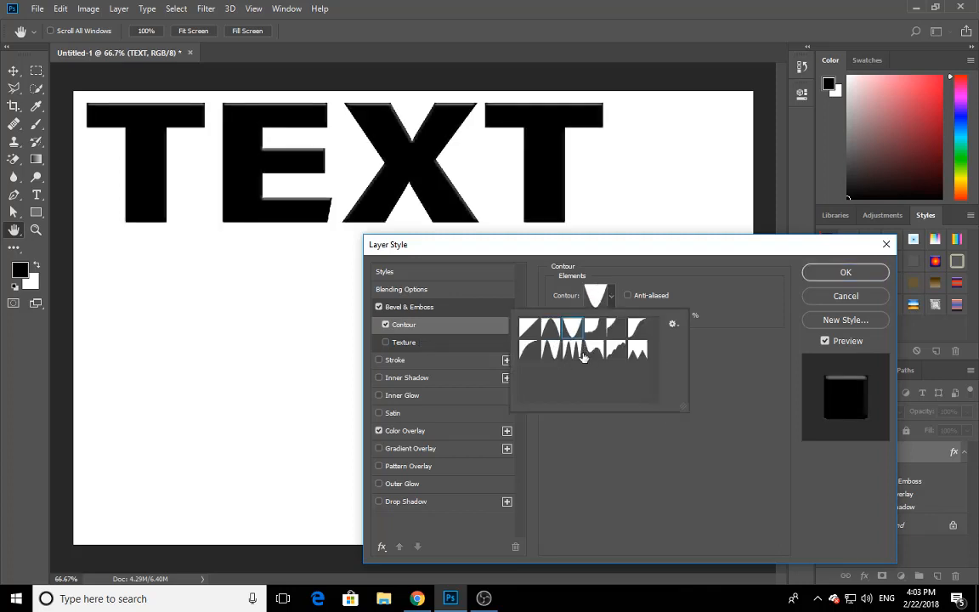
{"action": "left_click", "coordinate": [574, 349]}
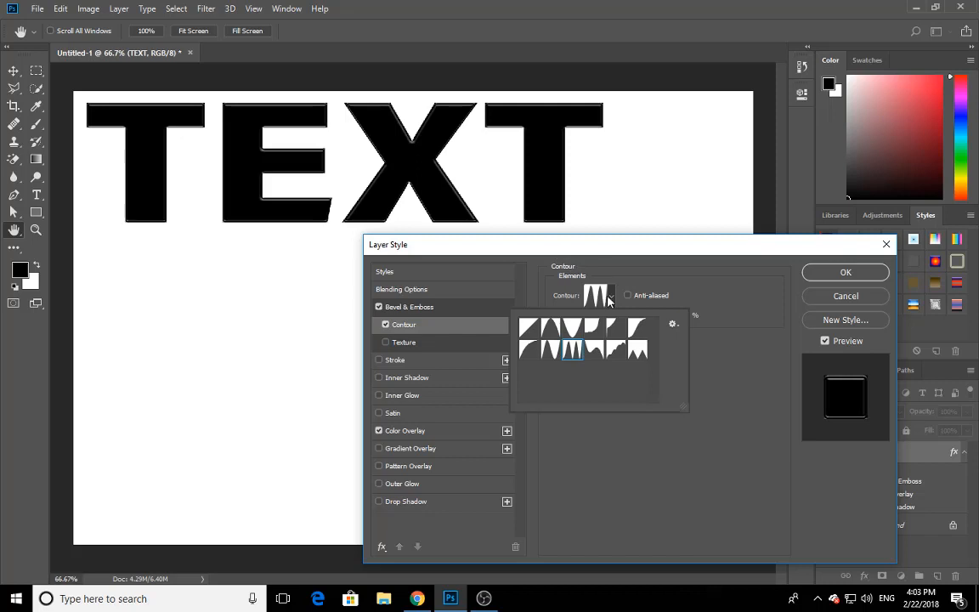
{"action": "left_click", "coordinate": [686, 295]}
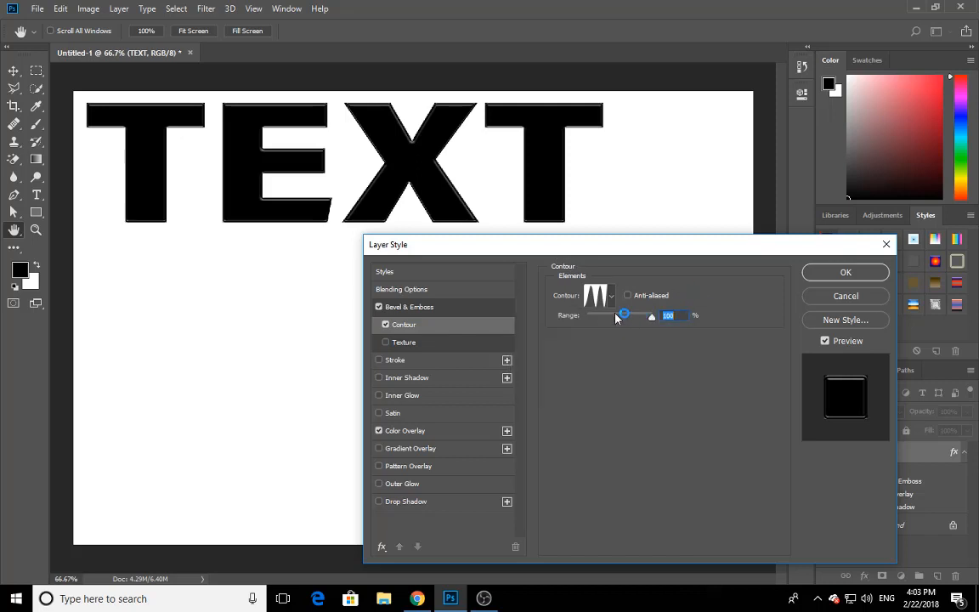
{"action": "left_click_drag", "start_coordinate": [619, 316], "coordinate": [652, 320]}
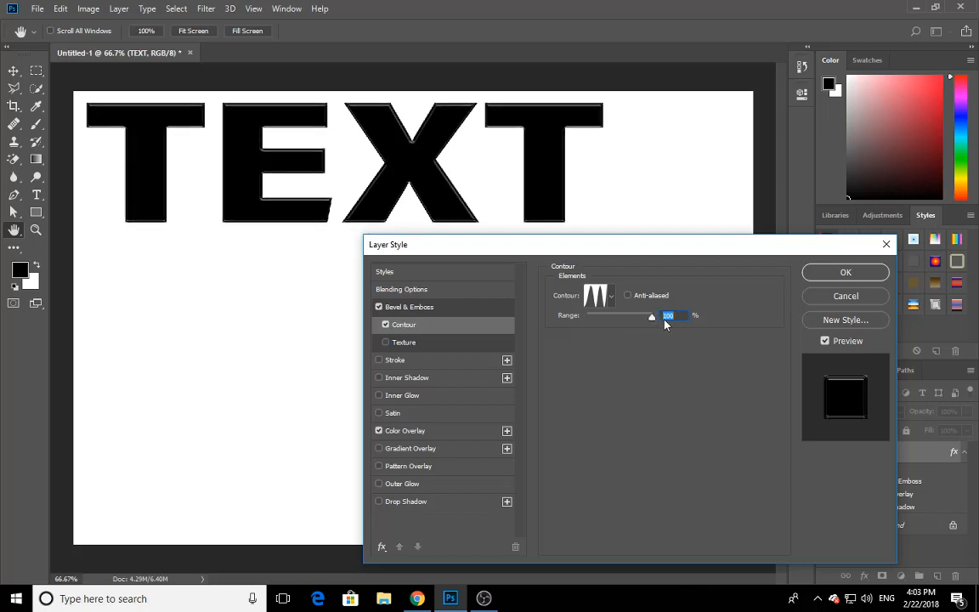
Step: Preview the bevel's Texture with and without Contour, and switch off Contour, Texture and Bevel & Emboss
{"action": "left_click", "coordinate": [404, 343]}
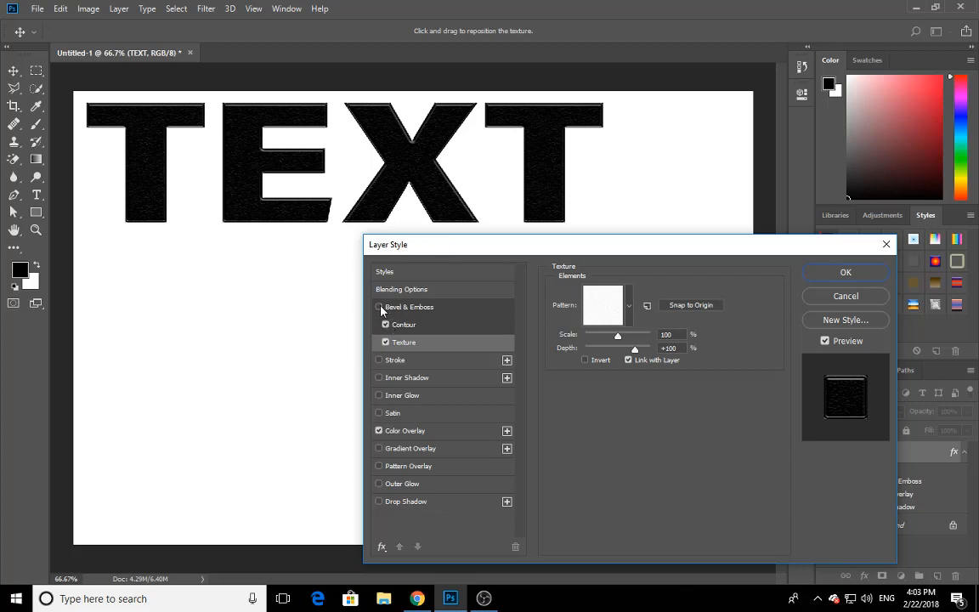
{"action": "left_click", "coordinate": [379, 307]}
{"action": "left_click", "coordinate": [388, 343]}
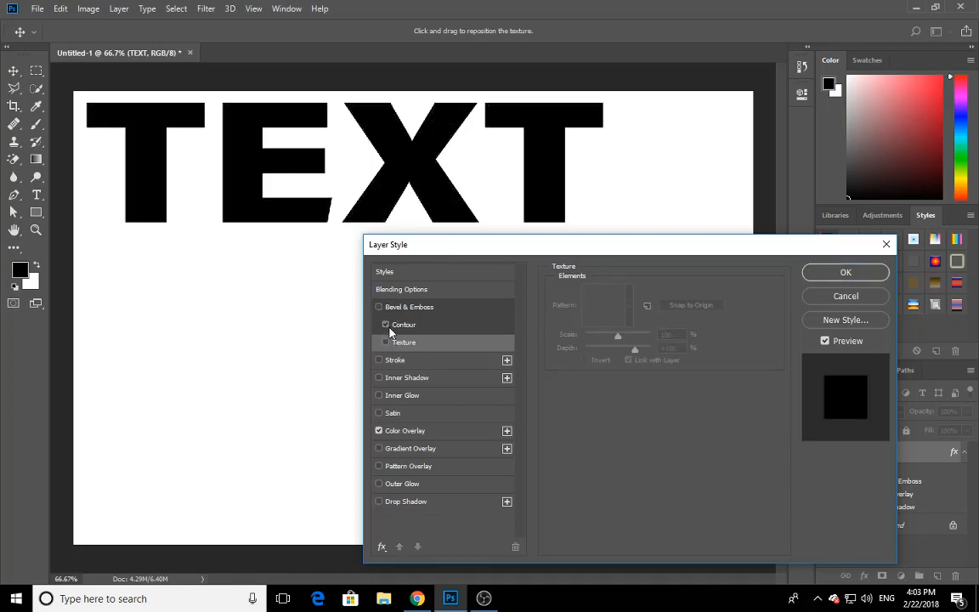
{"action": "left_click", "coordinate": [392, 342]}
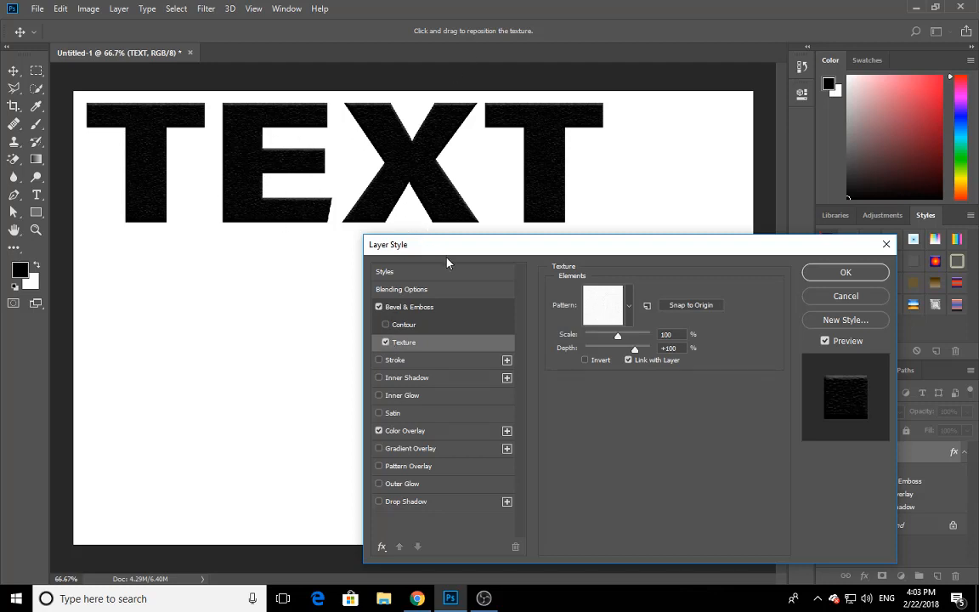
{"action": "mouse_move", "coordinate": [450, 253]}
{"action": "left_mouse_down"}
{"action": "mouse_move", "coordinate": [426, 247]}
{"action": "mouse_move", "coordinate": [440, 254]}
{"action": "left_mouse_up"}
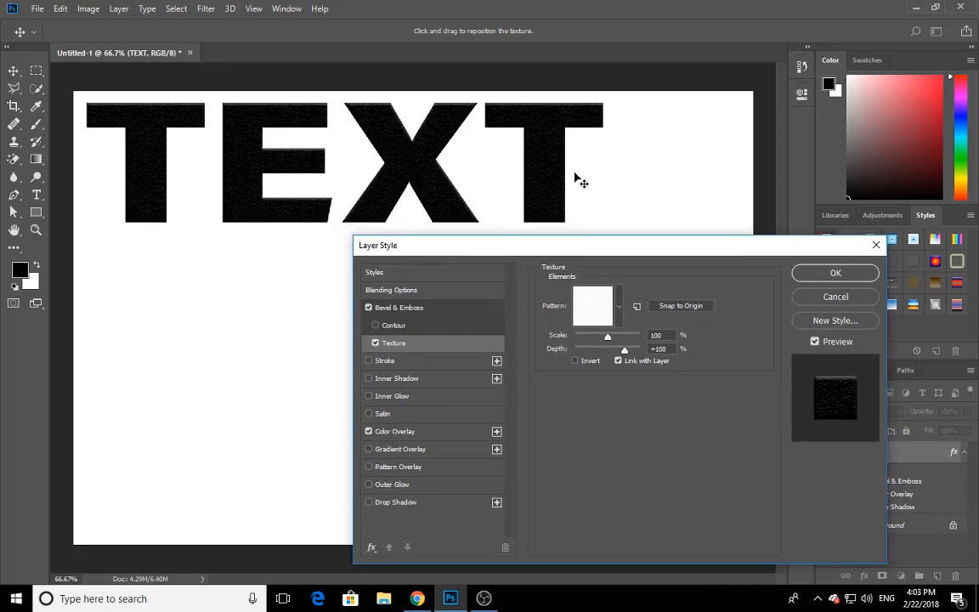
{"action": "left_click", "coordinate": [374, 343]}
{"action": "left_click", "coordinate": [368, 308]}
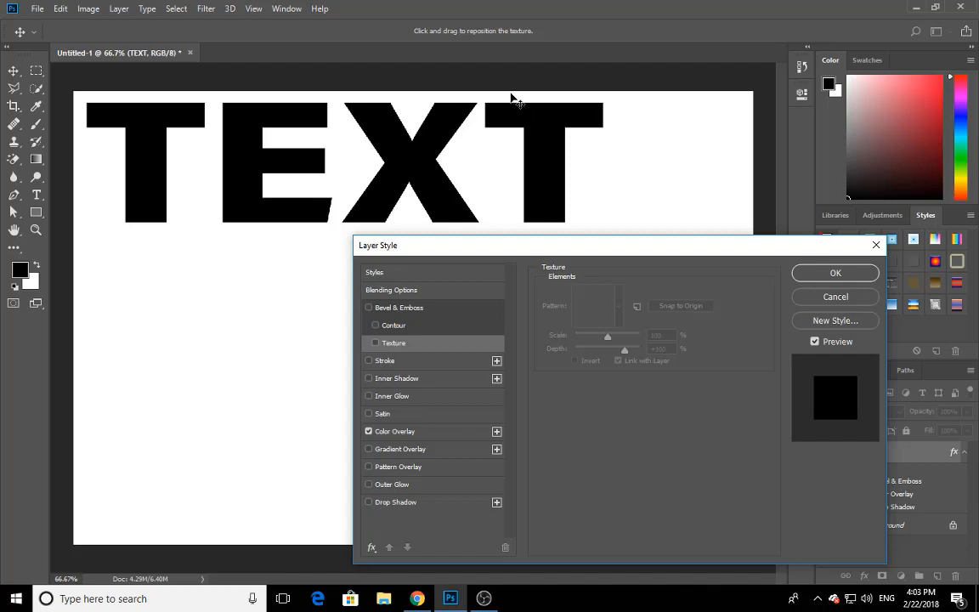
Step: Add a Stroke effect to the TEXT layer and set its color to red dd0808
{"action": "left_click", "coordinate": [383, 361]}
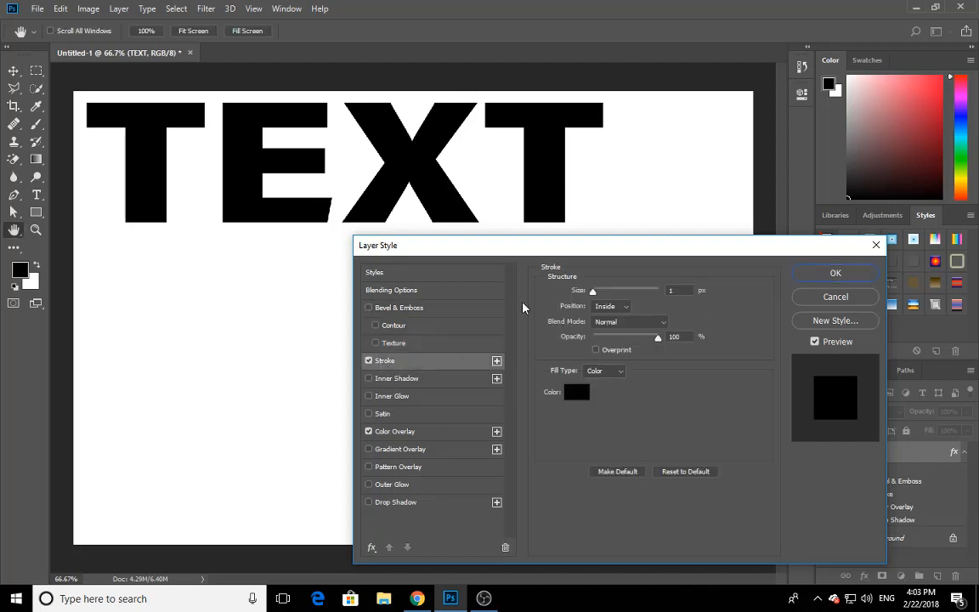
{"action": "left_click", "coordinate": [577, 396]}
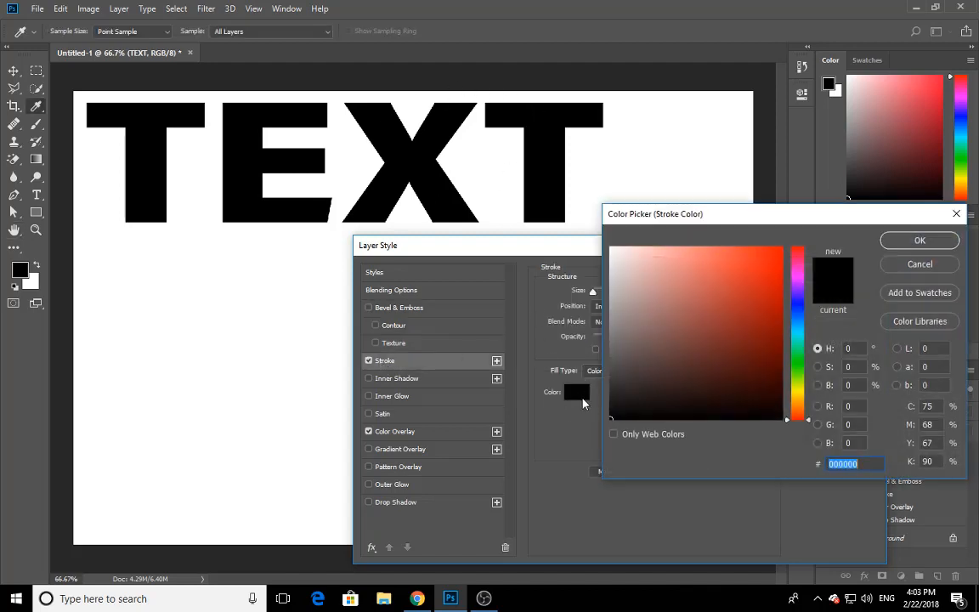
{"action": "mouse_move", "coordinate": [808, 215]}
{"action": "left_mouse_down"}
{"action": "mouse_move", "coordinate": [820, 281]}
{"action": "mouse_move", "coordinate": [741, 311]}
{"action": "mouse_move", "coordinate": [755, 264]}
{"action": "left_mouse_up"}
{"action": "left_click", "coordinate": [714, 352]}
{"action": "left_click", "coordinate": [721, 344]}
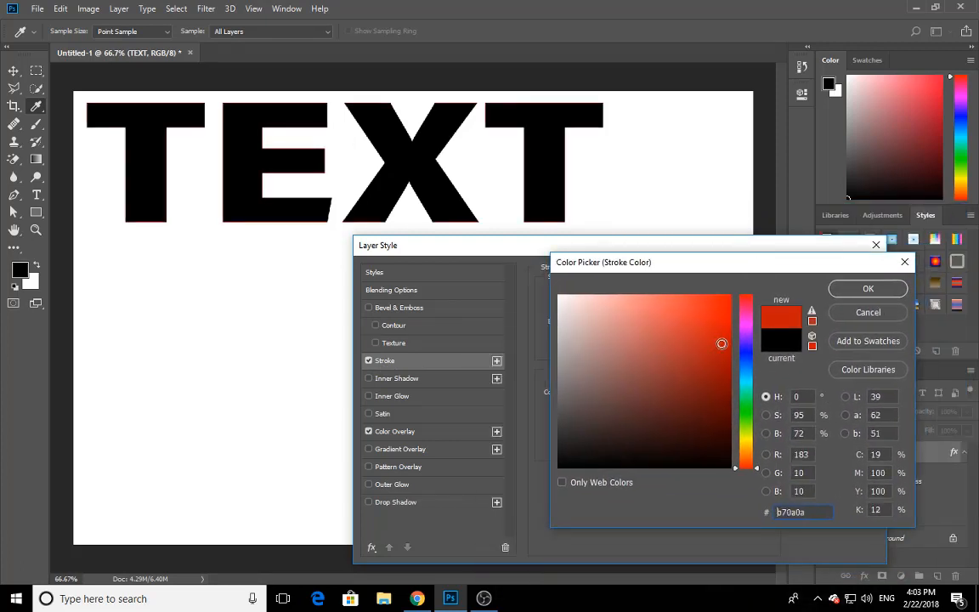
{"action": "left_click", "coordinate": [724, 318]}
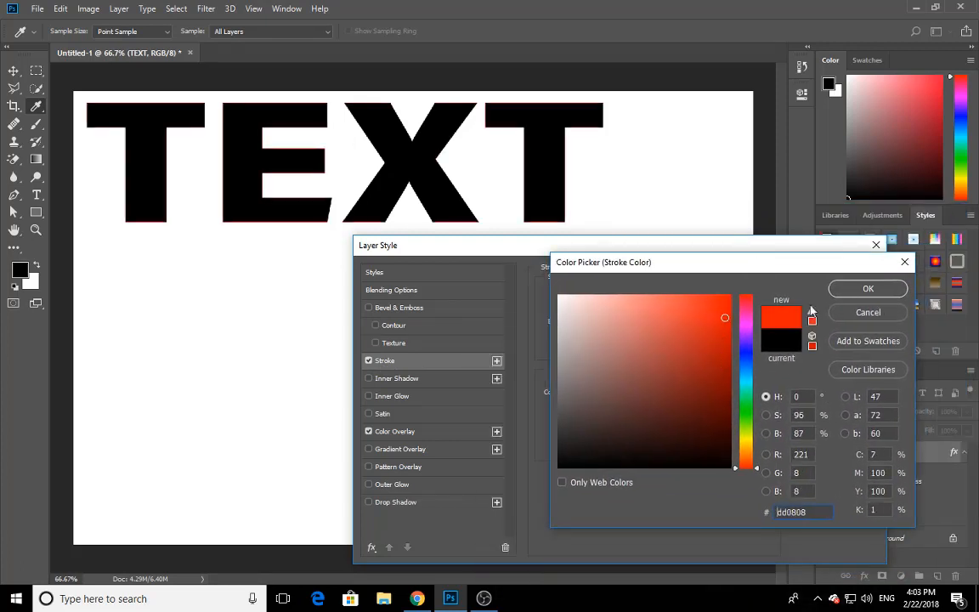
{"action": "left_click", "coordinate": [840, 294]}
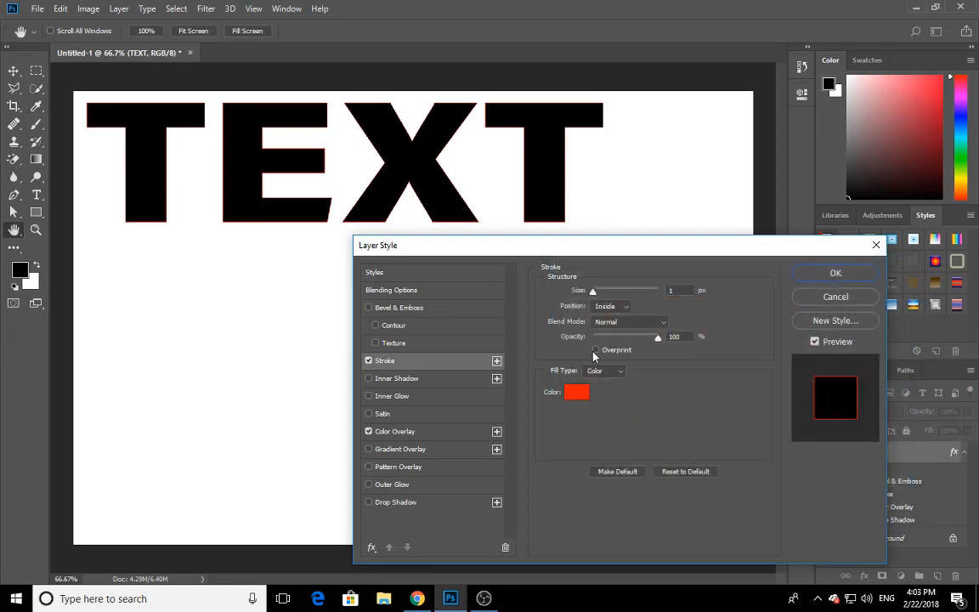
Step: Set the stroke size to 8 px and try the Outside and Center positions, returning to Inside
{"action": "left_click_drag", "start_coordinate": [596, 295], "coordinate": [599, 294]}
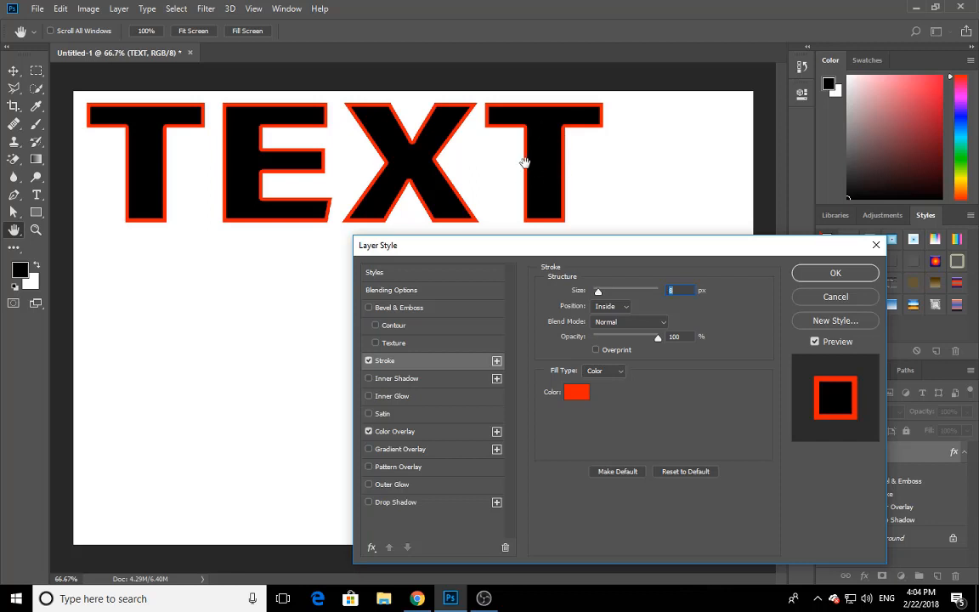
{"action": "left_click", "coordinate": [610, 305]}
{"action": "left_click", "coordinate": [608, 321]}
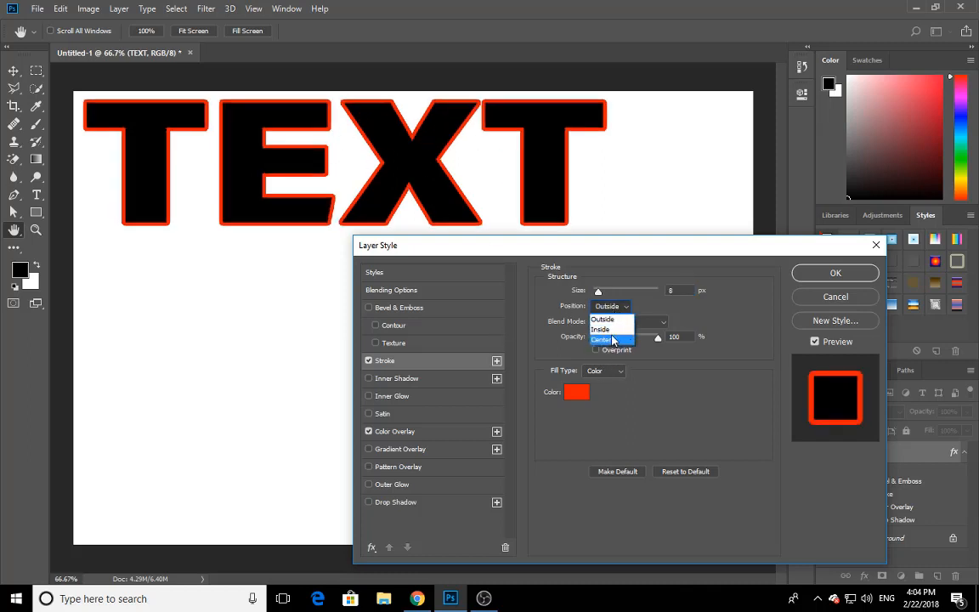
{"action": "left_click", "coordinate": [613, 339]}
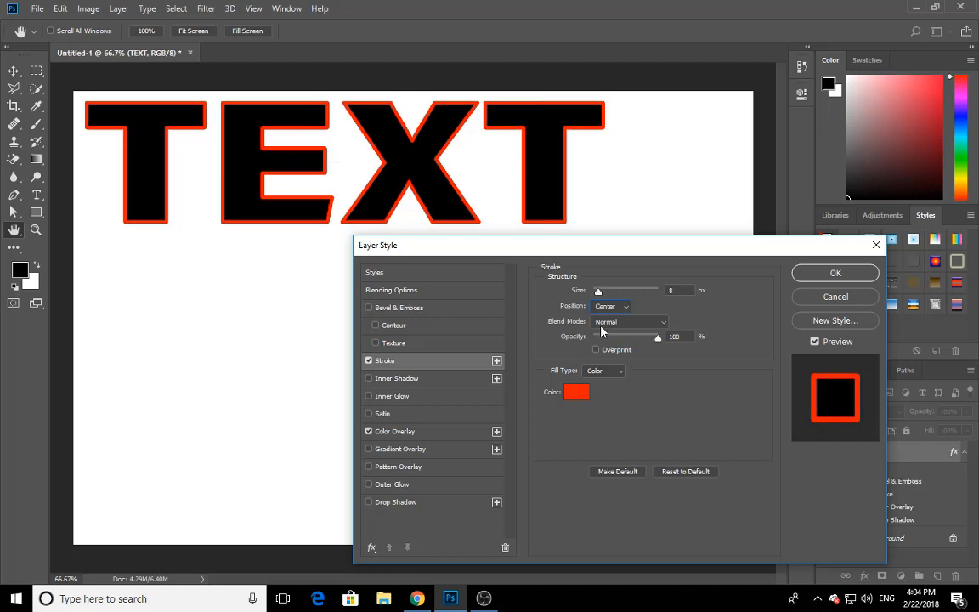
{"action": "left_click", "coordinate": [614, 308]}
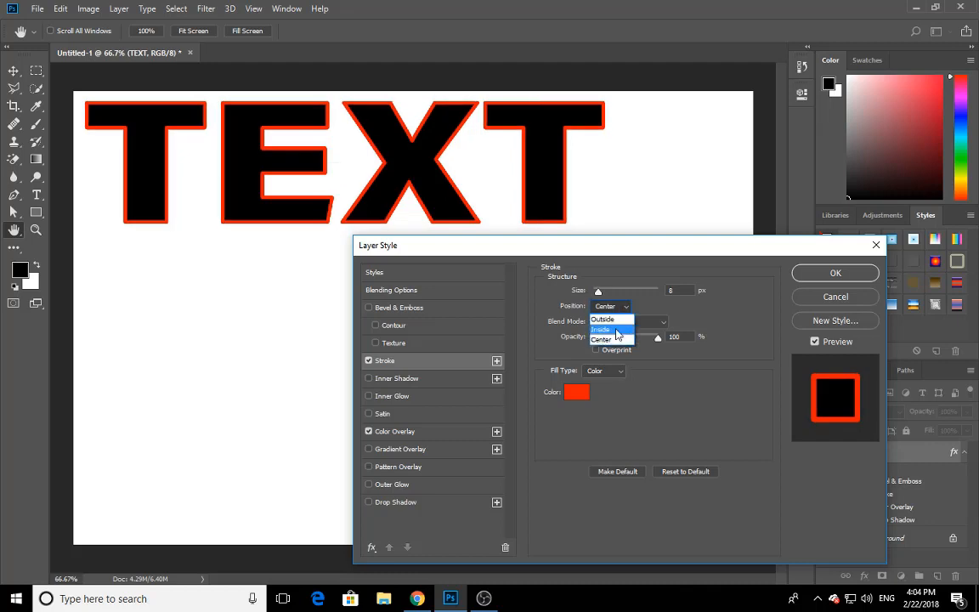
{"action": "left_click", "coordinate": [617, 334]}
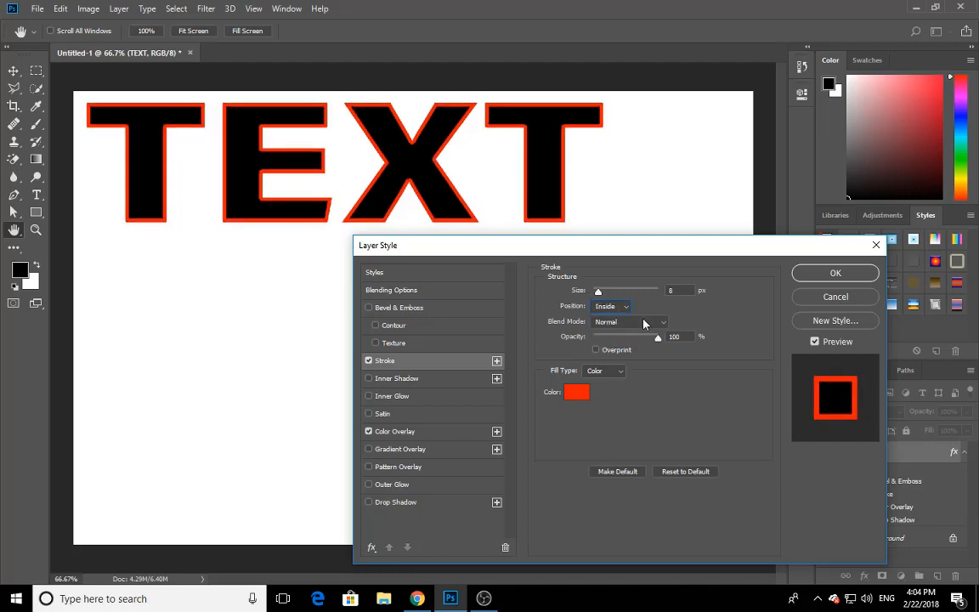
Step: Review the stroke's blend mode, opacity and color options, keeping Normal, 100% and the red color
{"action": "left_click", "coordinate": [645, 322]}
{"action": "left_click", "coordinate": [702, 399]}
{"action": "mouse_move", "coordinate": [654, 338]}
{"action": "left_mouse_down"}
{"action": "mouse_move", "coordinate": [592, 341]}
{"action": "mouse_move", "coordinate": [670, 344]}
{"action": "left_mouse_up"}
{"action": "left_click", "coordinate": [576, 391]}
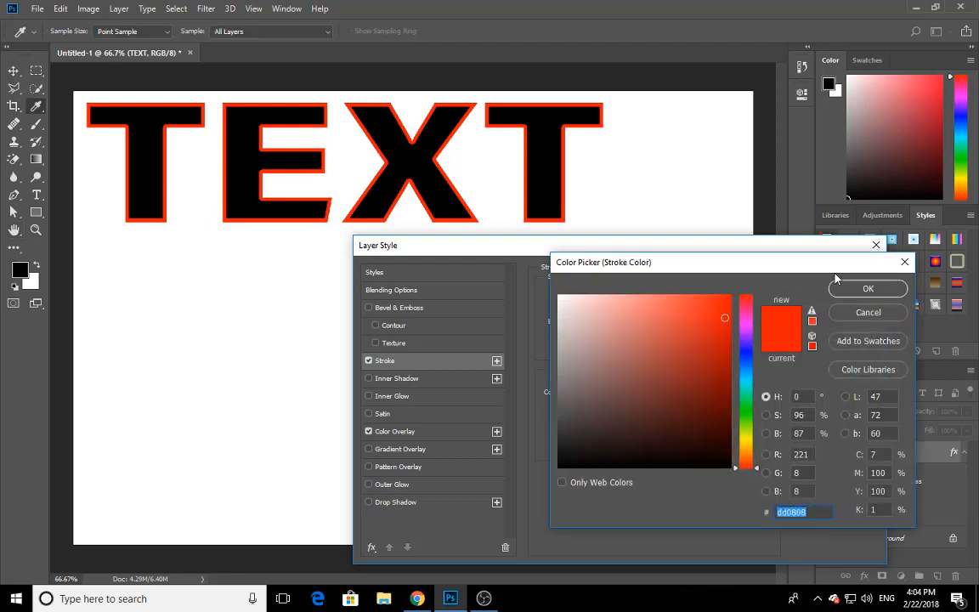
{"action": "key", "text": "Return"}
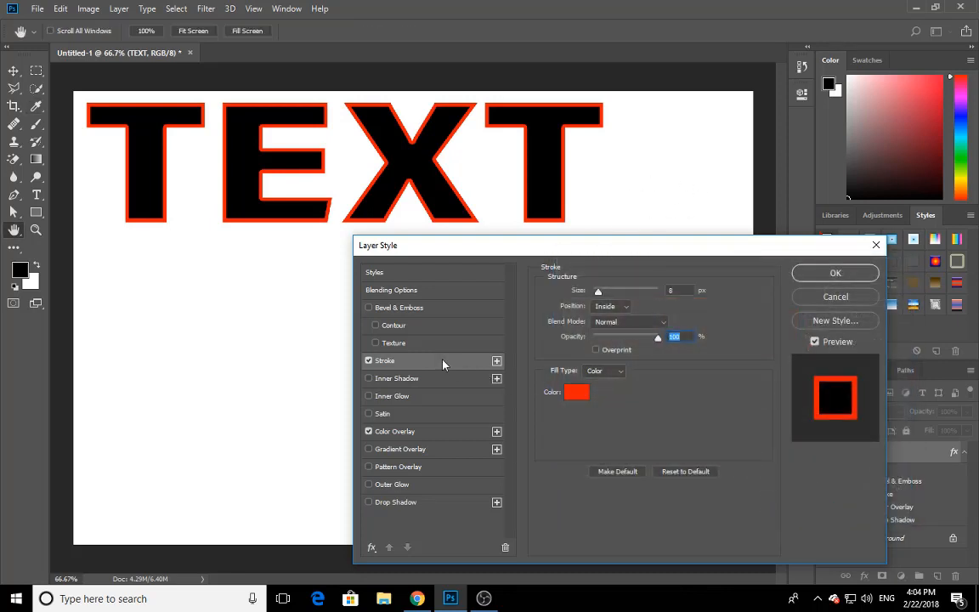
Step: Turn on Inner Shadow, turn off the Stroke effect, and try the inner shadow's distance, leaving it at 0 px
{"action": "left_click", "coordinate": [382, 383]}
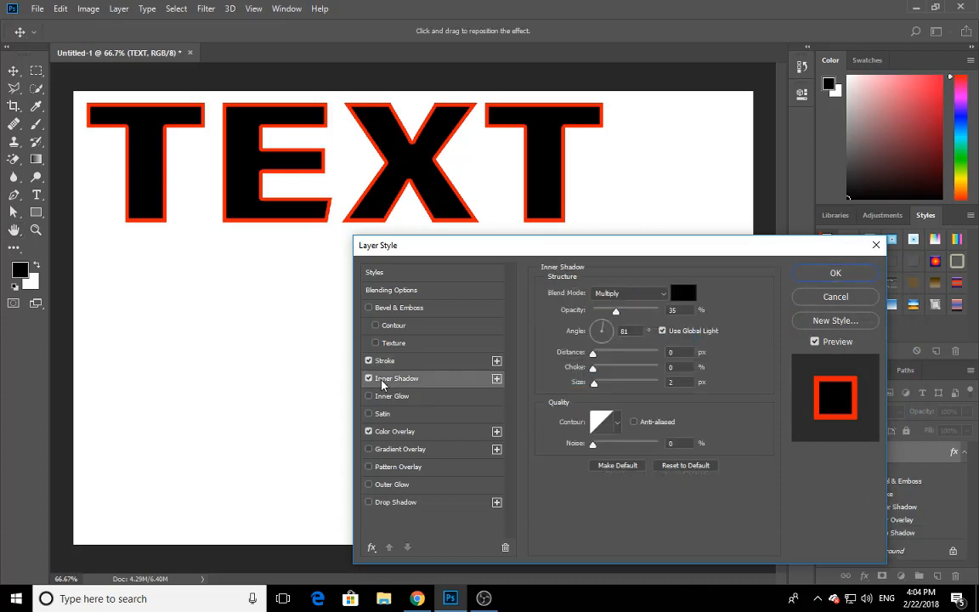
{"action": "left_click", "coordinate": [379, 363]}
{"action": "left_click", "coordinate": [370, 362]}
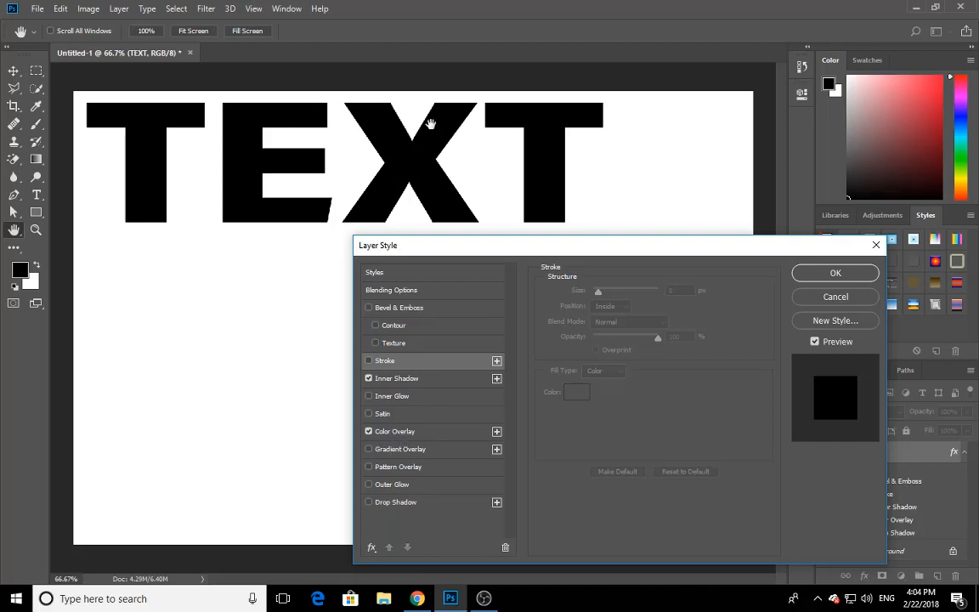
{"action": "left_click", "coordinate": [388, 378]}
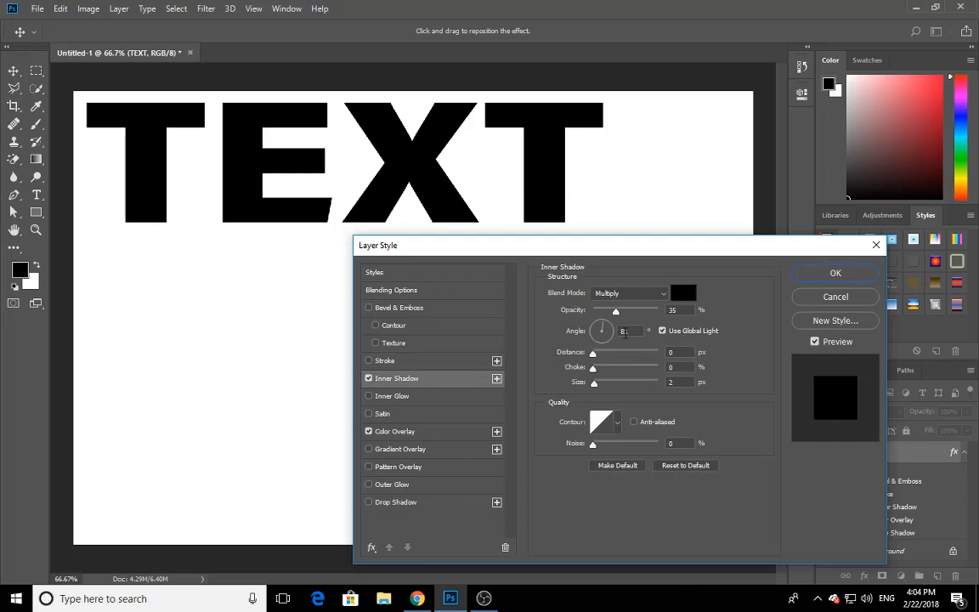
{"action": "left_click_drag", "start_coordinate": [594, 353], "coordinate": [589, 356]}
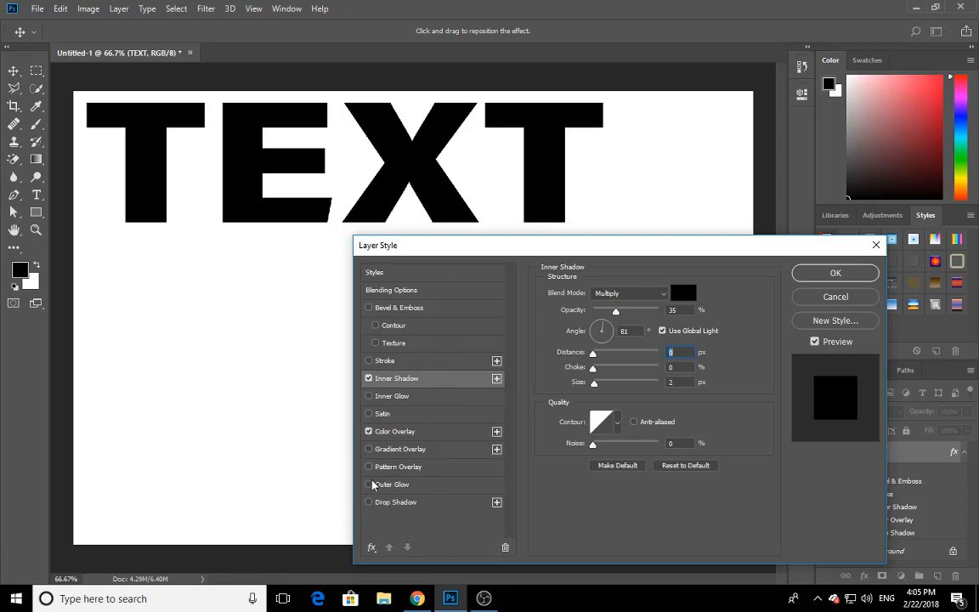
Step: Turn off Inner Shadow and turn on Drop Shadow for the TEXT layer
{"action": "left_click", "coordinate": [369, 379]}
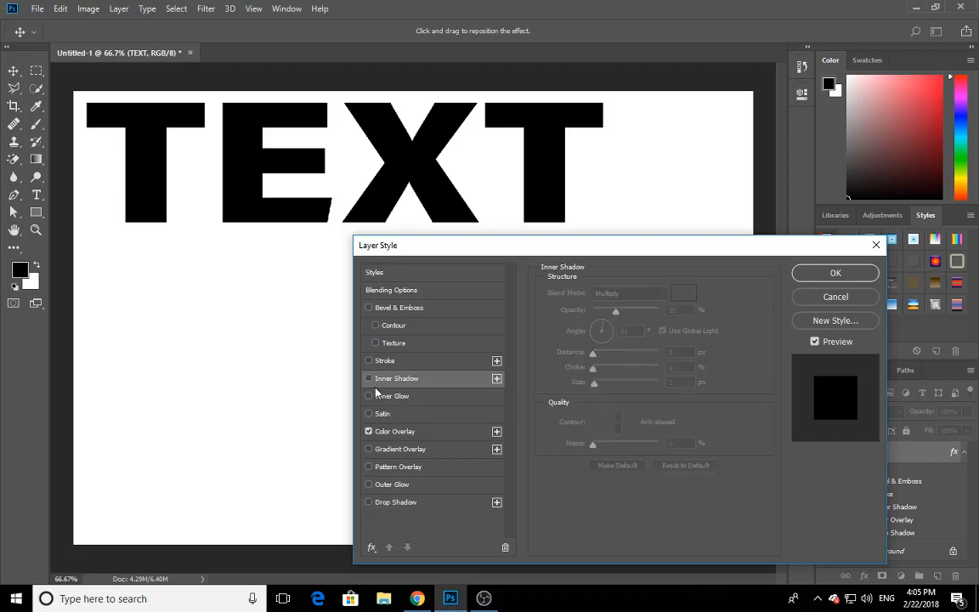
{"action": "left_click", "coordinate": [393, 503]}
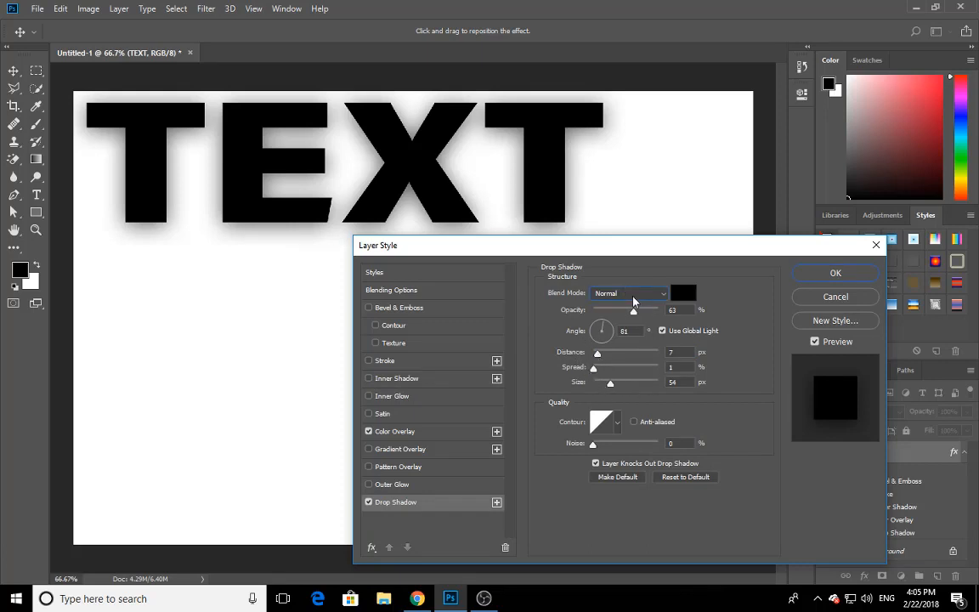
Step: Review the drop shadow's blend modes, try a red shadow color, and set the color to near-black 030303
{"action": "left_click", "coordinate": [605, 294]}
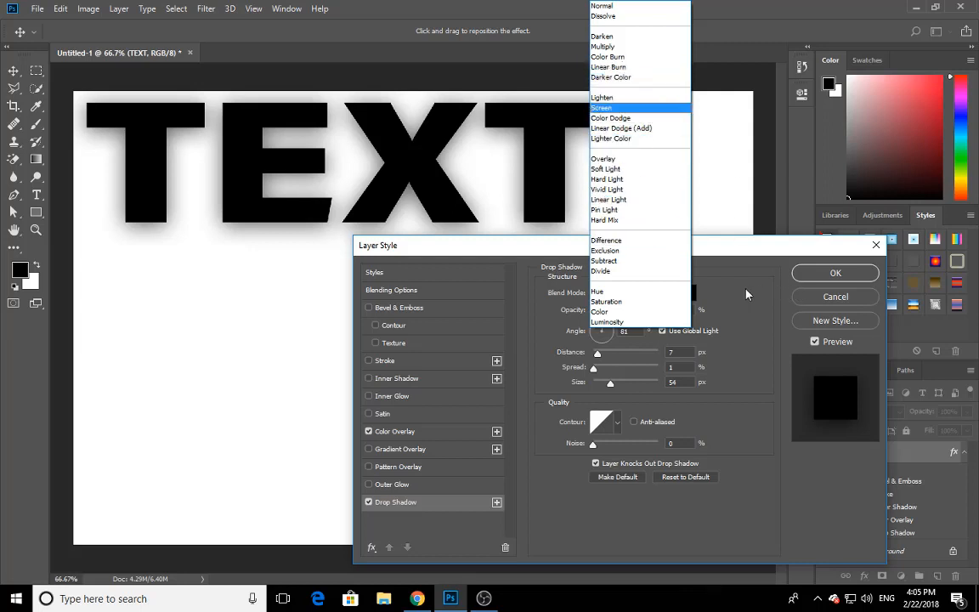
{"action": "left_click", "coordinate": [696, 294]}
{"action": "left_click", "coordinate": [690, 294]}
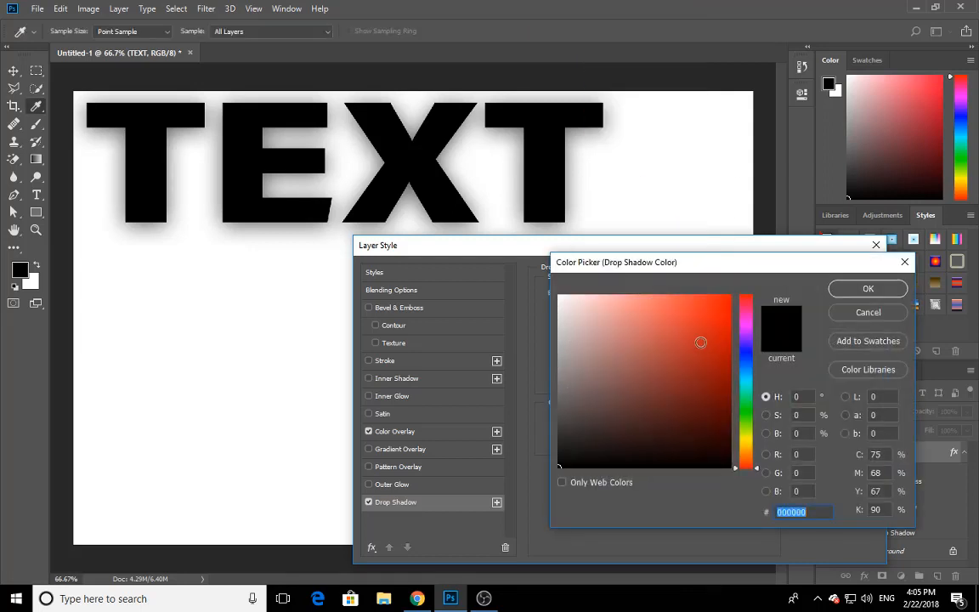
{"action": "left_click", "coordinate": [713, 345]}
{"action": "left_click", "coordinate": [717, 331]}
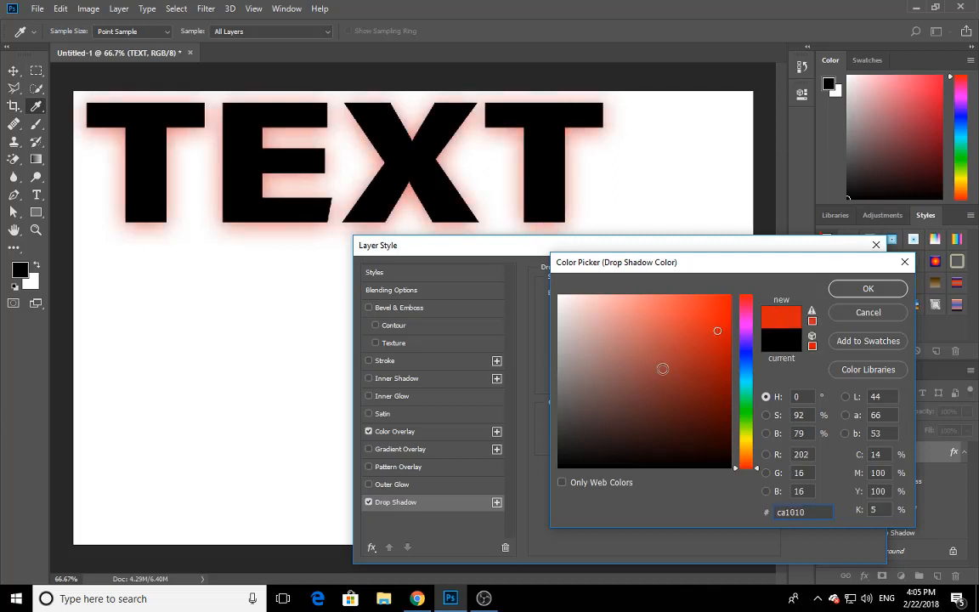
{"action": "left_click", "coordinate": [597, 367]}
{"action": "left_click", "coordinate": [643, 407]}
{"action": "left_click", "coordinate": [559, 464]}
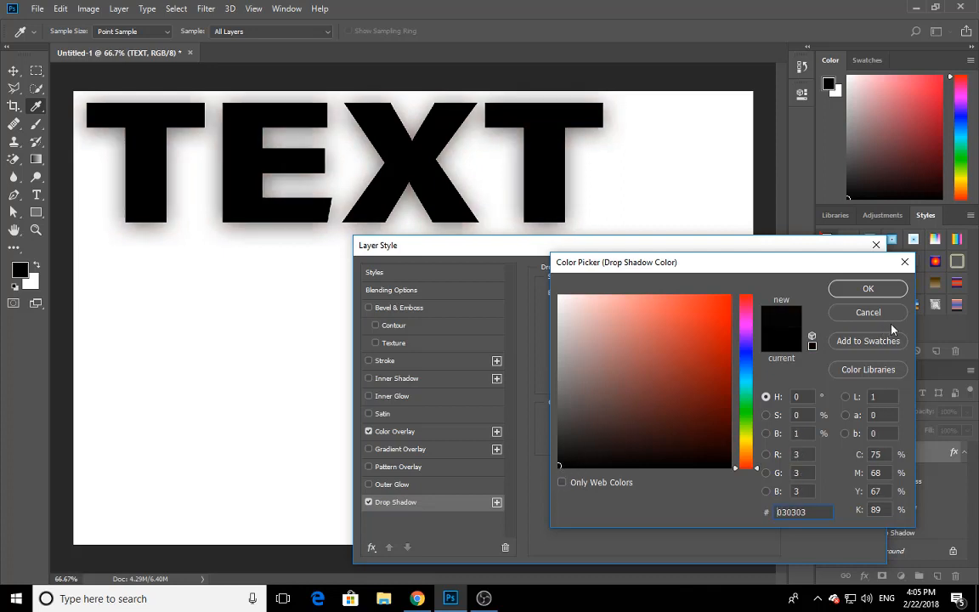
{"action": "left_click", "coordinate": [858, 293]}
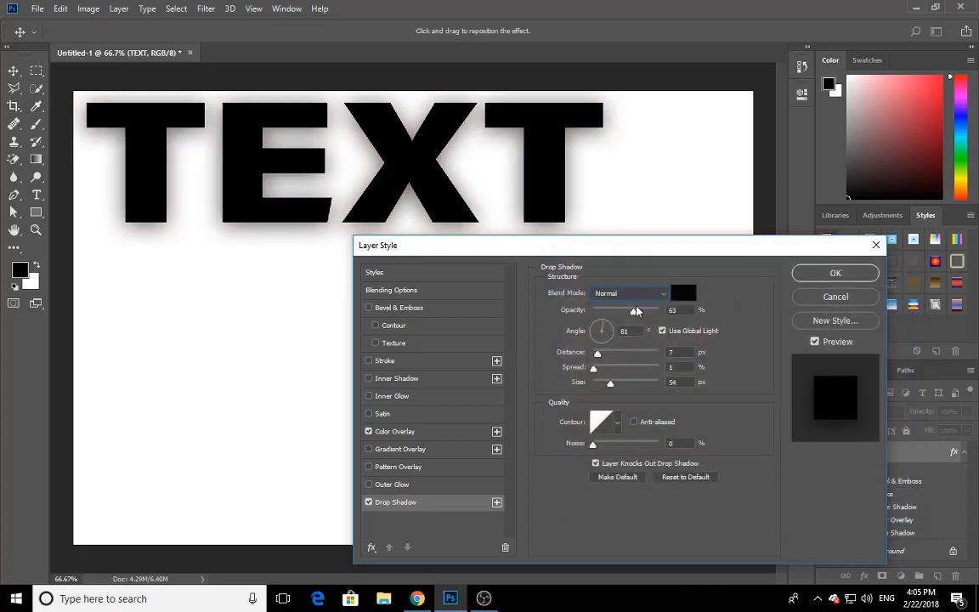
Step: Try different drop shadow opacities, leaving 88%, and set the light angle to 100°
{"action": "left_click_drag", "start_coordinate": [635, 311], "coordinate": [660, 311]}
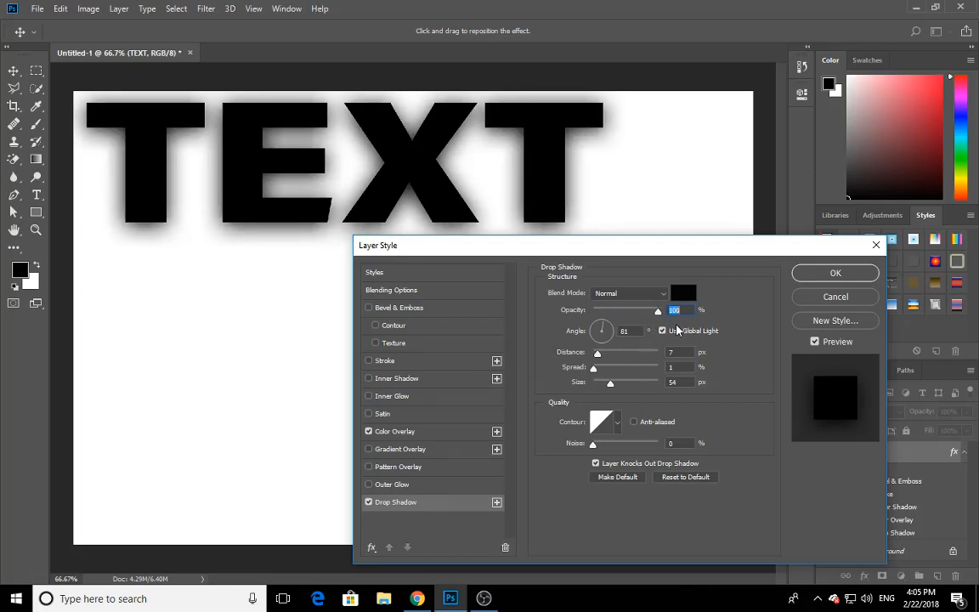
{"action": "left_click_drag", "start_coordinate": [658, 311], "coordinate": [602, 312]}
{"action": "left_click", "coordinate": [605, 333]}
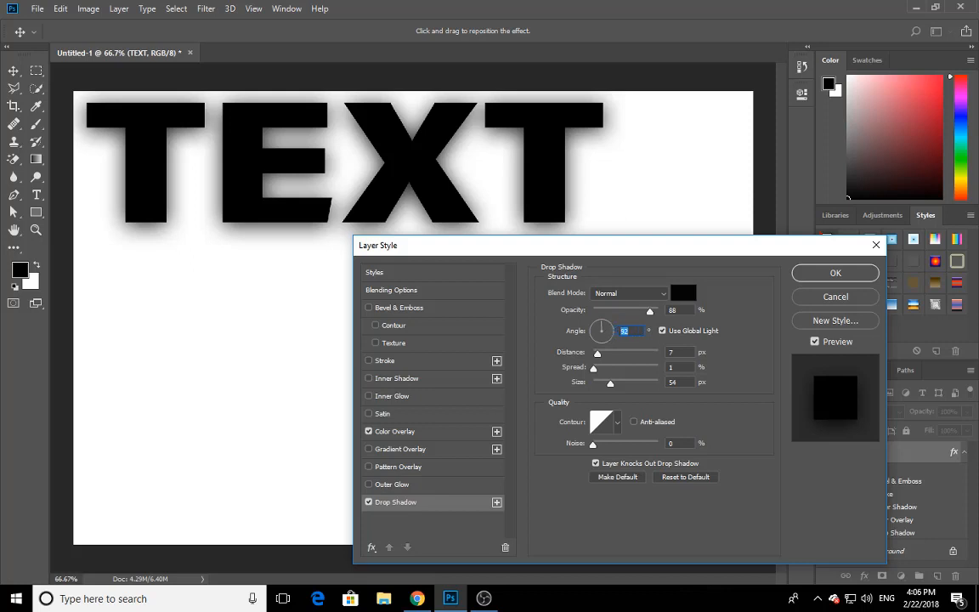
{"action": "type", "text": "100"}
Step: Adjust the drop shadow to a 10 px distance, 9% spread and 35 px size
{"action": "left_click_drag", "start_coordinate": [594, 357], "coordinate": [620, 357]}
{"action": "left_click_drag", "start_coordinate": [628, 248], "coordinate": [656, 283]}
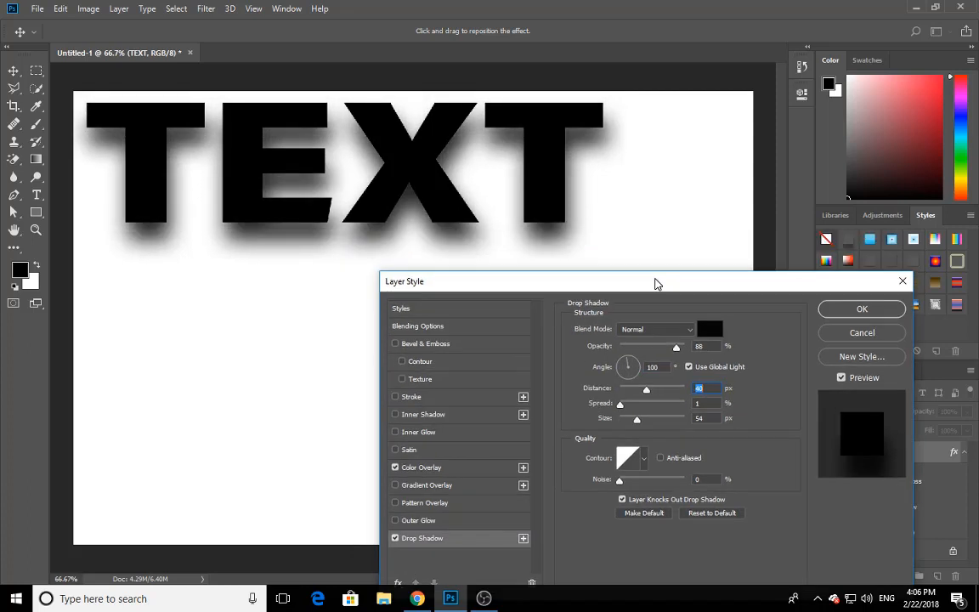
{"action": "left_click_drag", "start_coordinate": [646, 390], "coordinate": [633, 405]}
{"action": "mouse_move", "coordinate": [640, 409]}
{"action": "left_mouse_down"}
{"action": "mouse_move", "coordinate": [673, 408]}
{"action": "mouse_move", "coordinate": [631, 410]}
{"action": "mouse_move", "coordinate": [627, 392]}
{"action": "mouse_move", "coordinate": [639, 420]}
{"action": "mouse_move", "coordinate": [672, 425]}
{"action": "mouse_move", "coordinate": [634, 429]}
{"action": "left_mouse_up"}
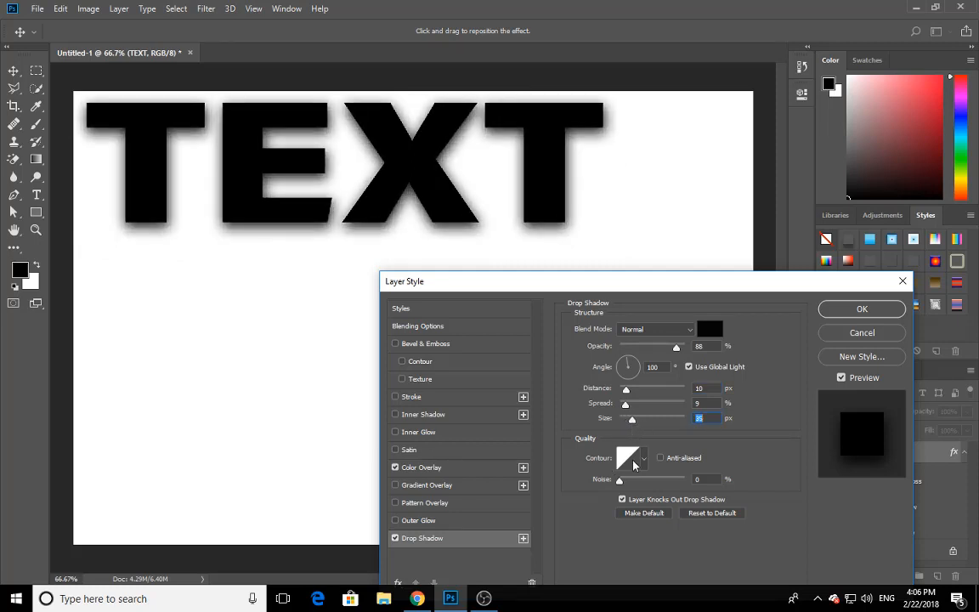
Step: Try several contour presets for the drop shadow, ending on the ring-shaped one, and try the noise amount, leaving it at 0%
{"action": "left_click", "coordinate": [644, 459]}
{"action": "left_click", "coordinate": [583, 490]}
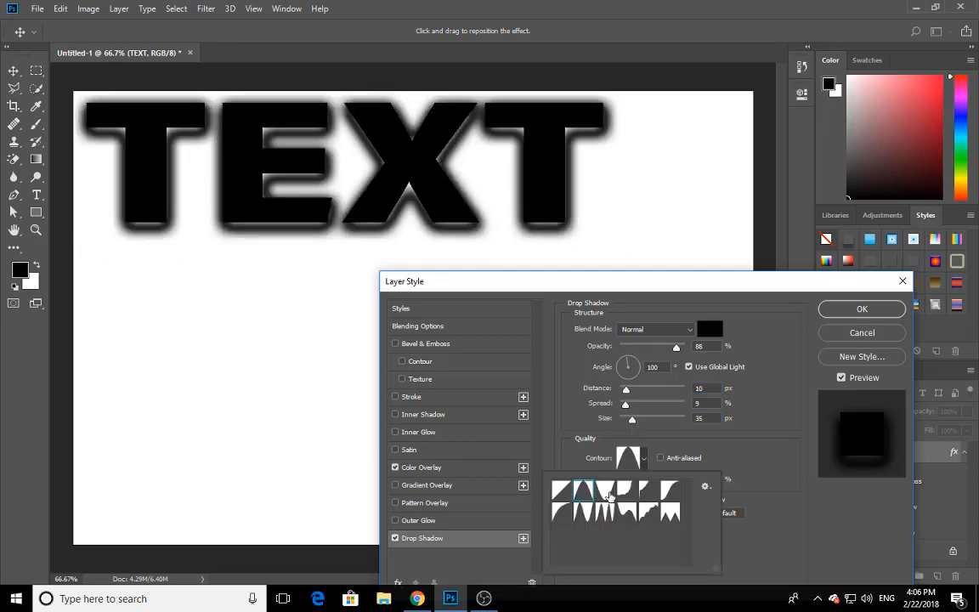
{"action": "left_click", "coordinate": [608, 495]}
{"action": "left_click", "coordinate": [647, 490]}
{"action": "left_click", "coordinate": [625, 515]}
{"action": "left_click", "coordinate": [583, 514]}
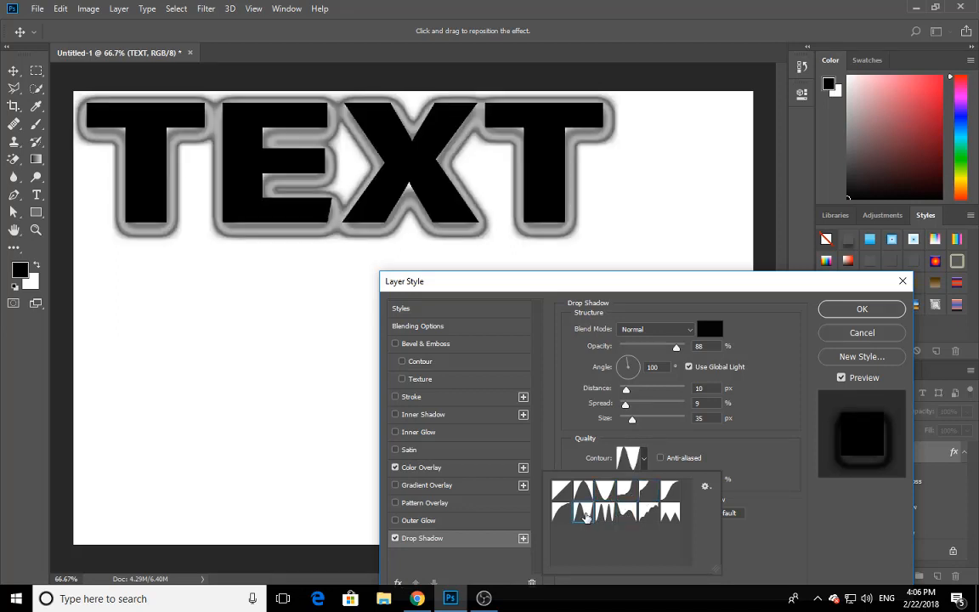
{"action": "left_click", "coordinate": [752, 468]}
{"action": "left_click_drag", "start_coordinate": [621, 482], "coordinate": [539, 439]}
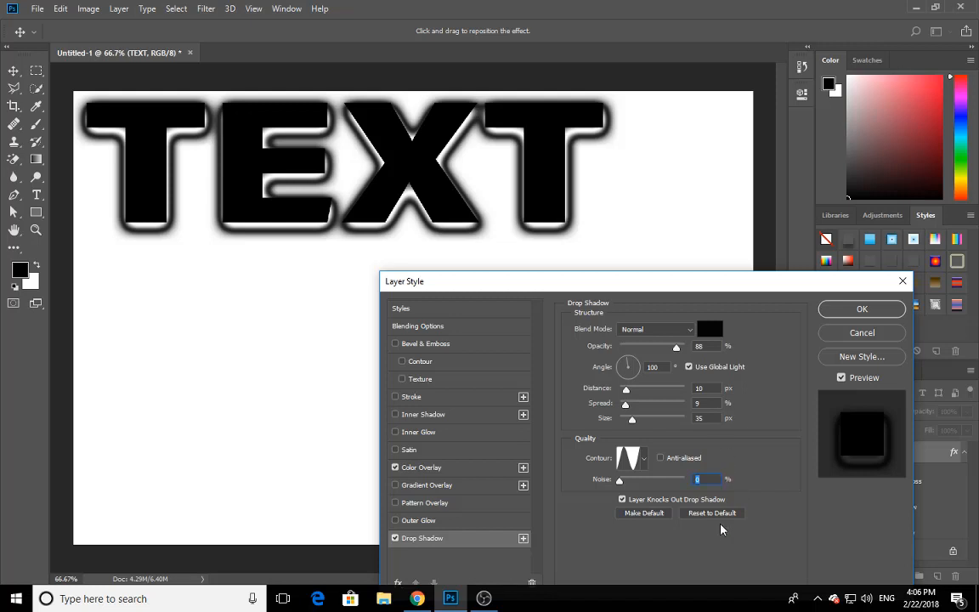
Step: Reset the drop shadow to its default settings and turn it off, briefly trying Outer Glow
{"action": "left_click_drag", "start_coordinate": [758, 282], "coordinate": [763, 259]}
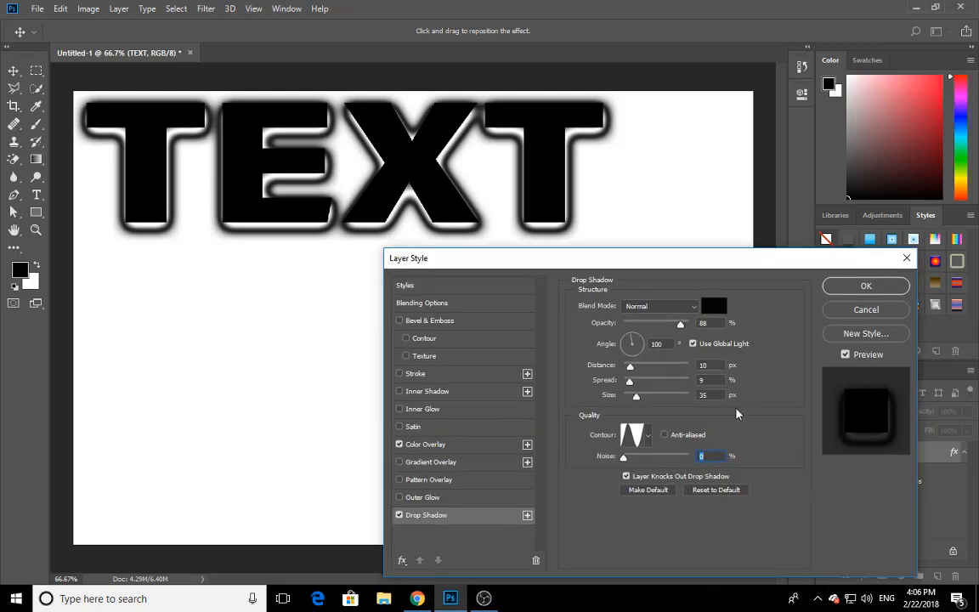
{"action": "left_click", "coordinate": [716, 492]}
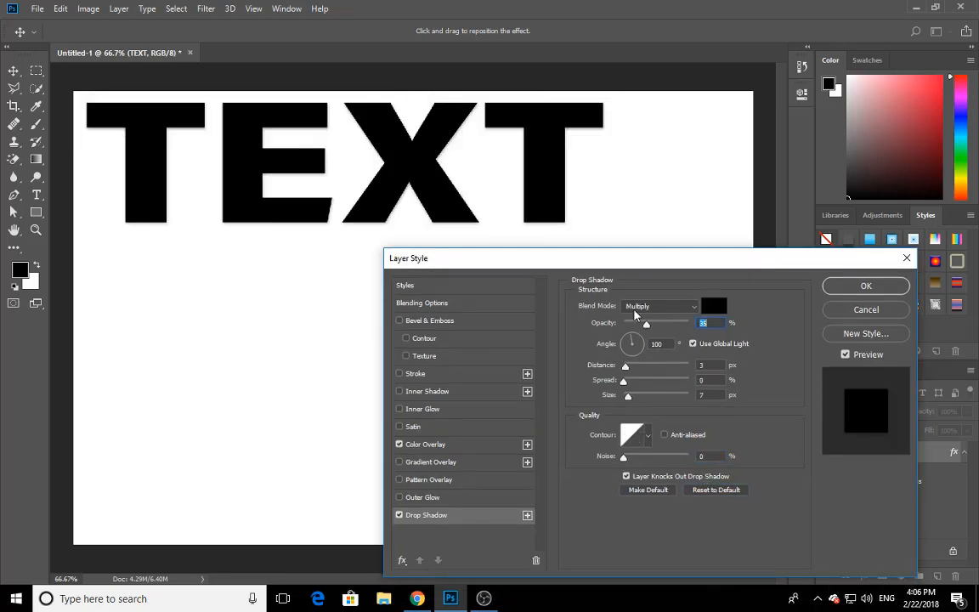
{"action": "left_click", "coordinate": [399, 516]}
{"action": "left_click", "coordinate": [400, 497]}
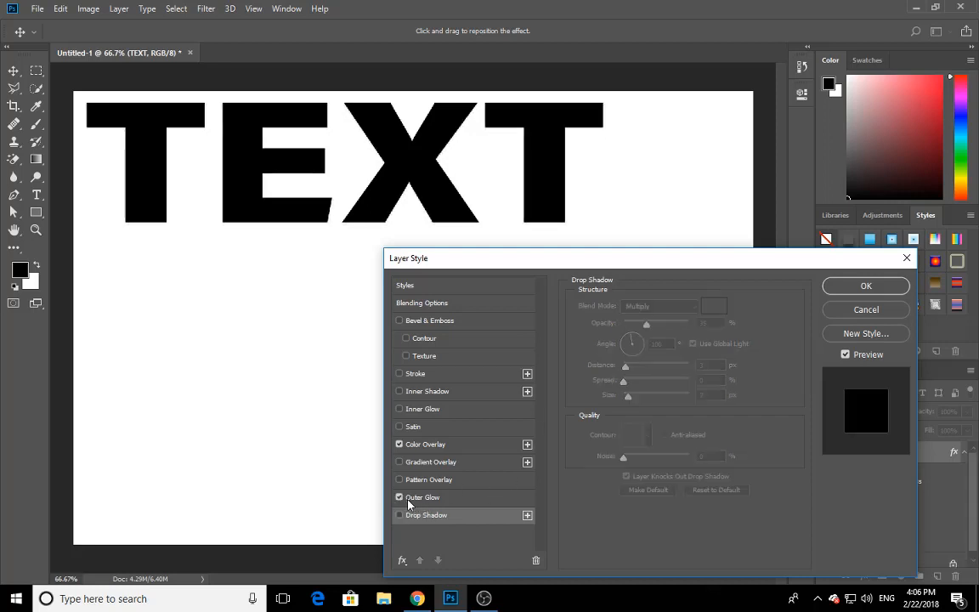
{"action": "left_click", "coordinate": [400, 498]}
Step: Turn on Bevel & Emboss with 303% depth and 24 px size, and enable its Texture
{"action": "left_click", "coordinate": [422, 327]}
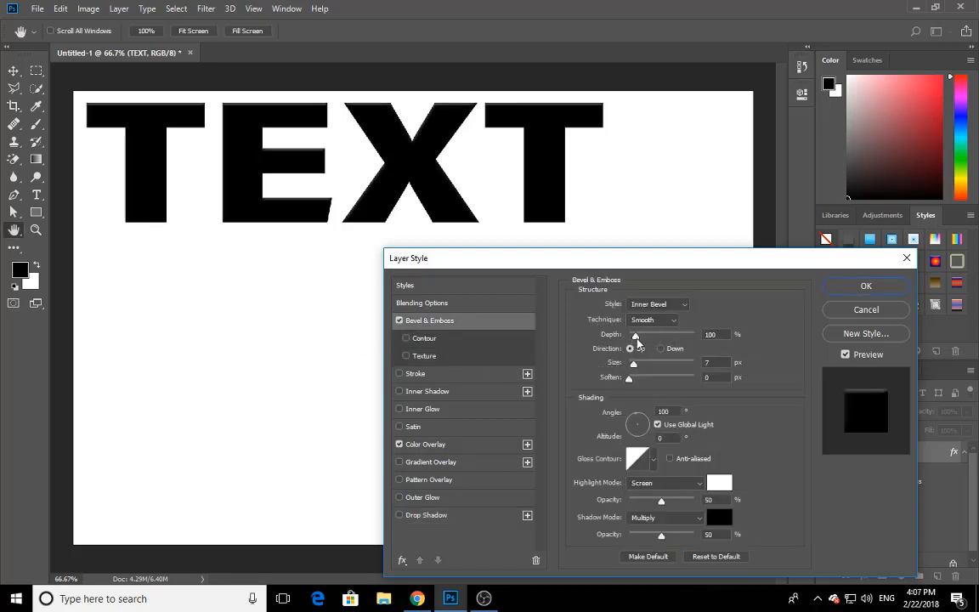
{"action": "left_click_drag", "start_coordinate": [635, 336], "coordinate": [638, 364]}
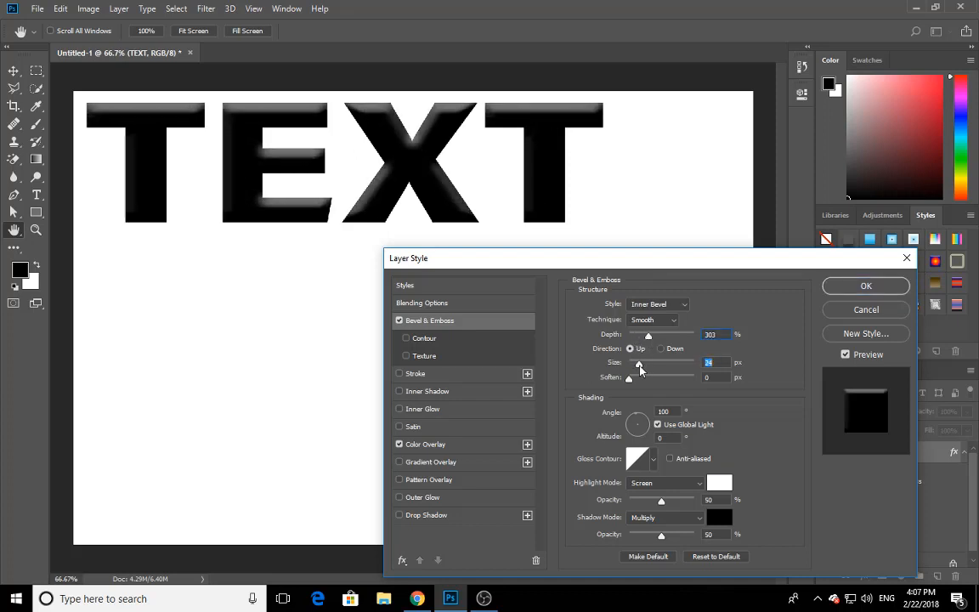
{"action": "left_click", "coordinate": [425, 356]}
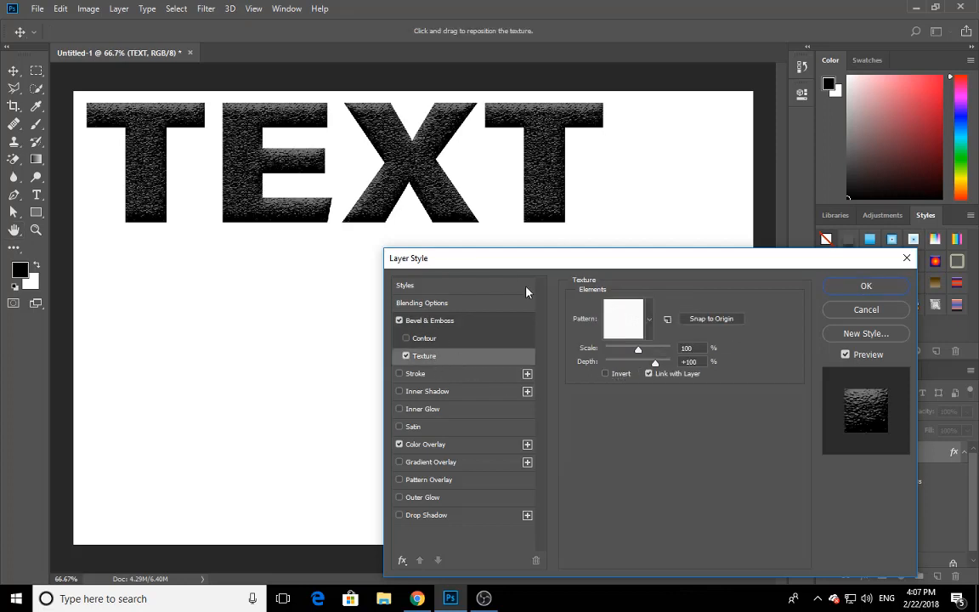
Step: Save the current effects as a new style named TEXT and apply the layer style to the TEXT layer
{"action": "left_click_drag", "start_coordinate": [533, 269], "coordinate": [562, 263]}
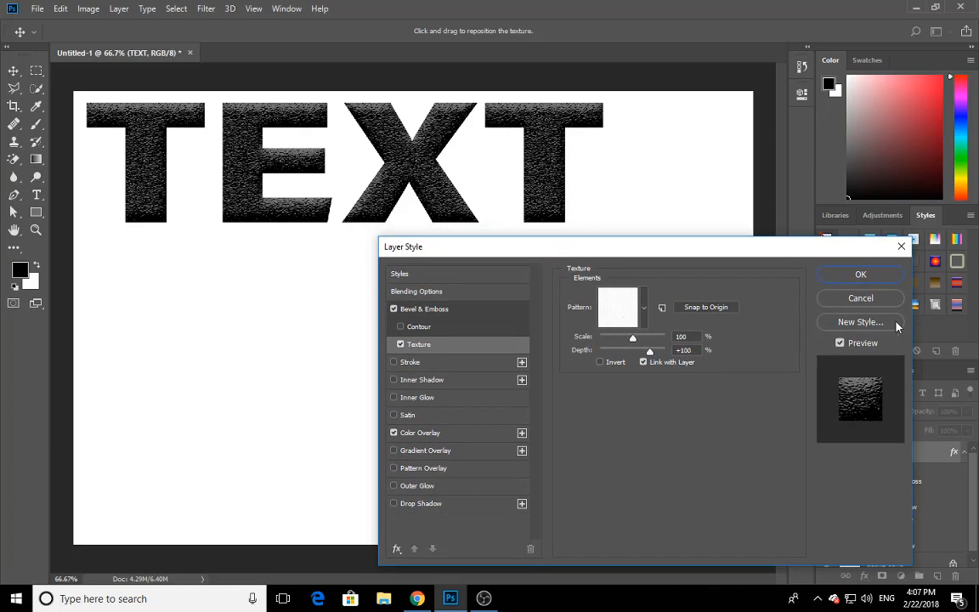
{"action": "left_click", "coordinate": [844, 326]}
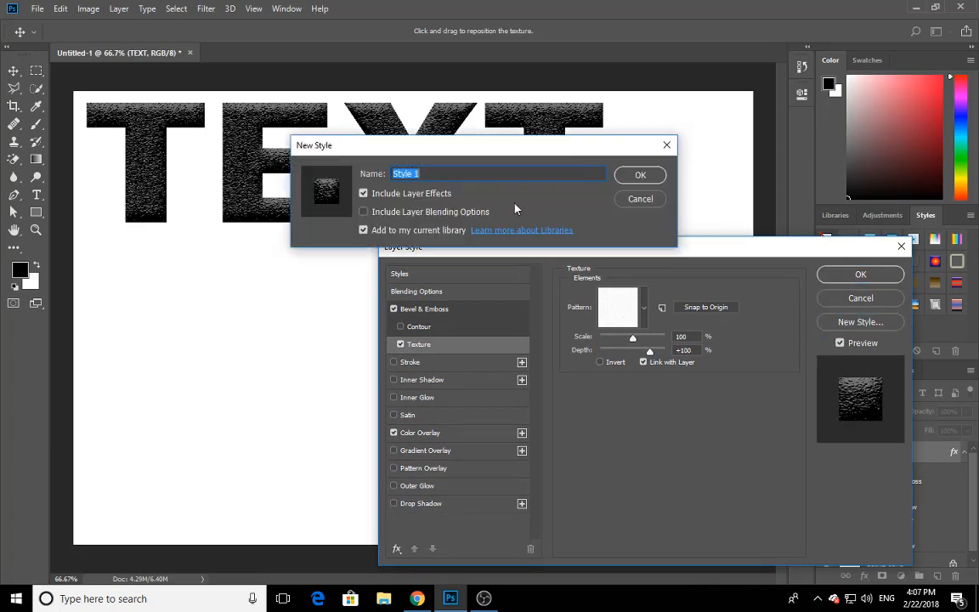
{"action": "left_click_drag", "start_coordinate": [481, 149], "coordinate": [651, 400]}
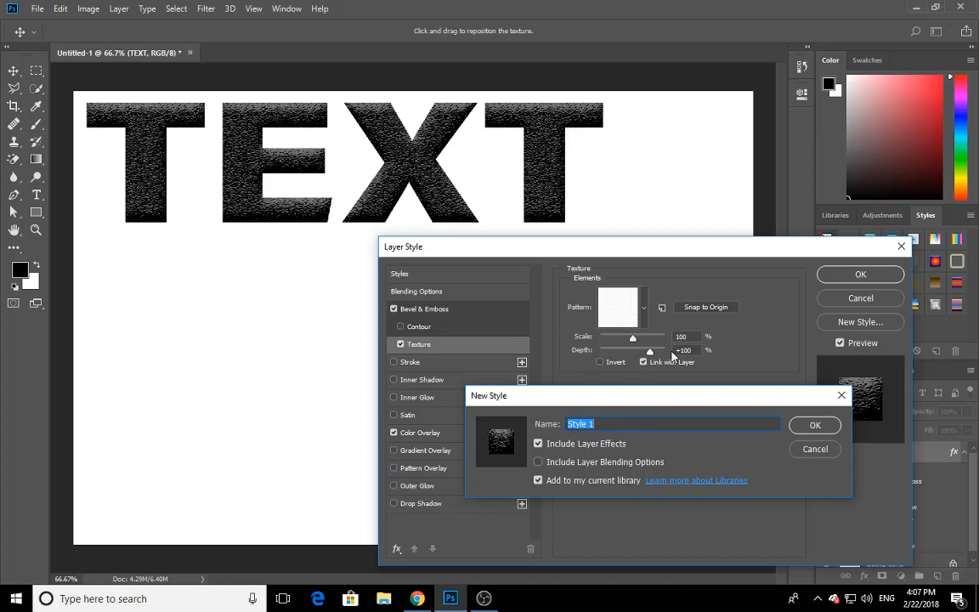
{"action": "type", "text": "TEXT"}
{"action": "left_click", "coordinate": [813, 425]}
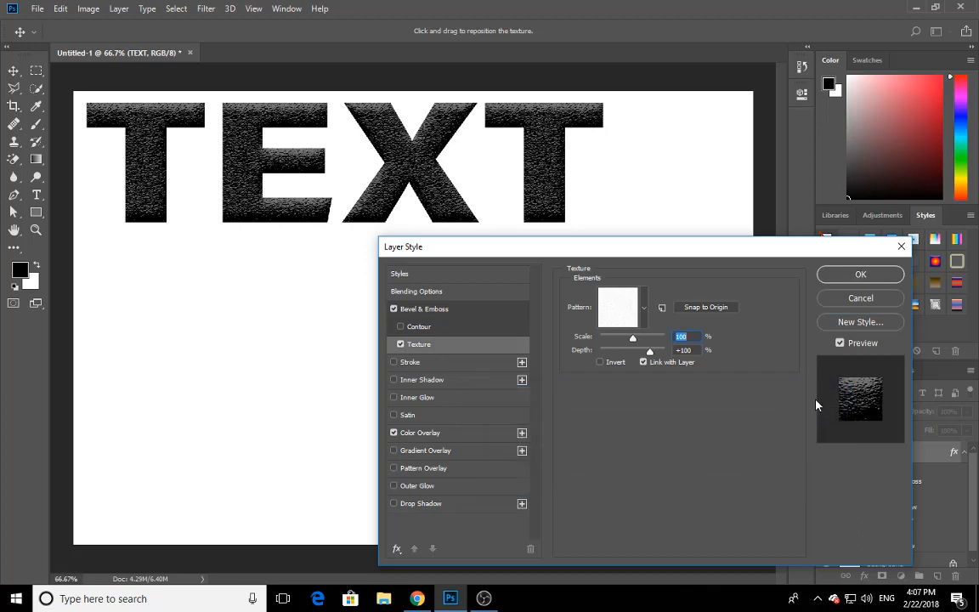
{"action": "left_click_drag", "start_coordinate": [828, 252], "coordinate": [712, 228]}
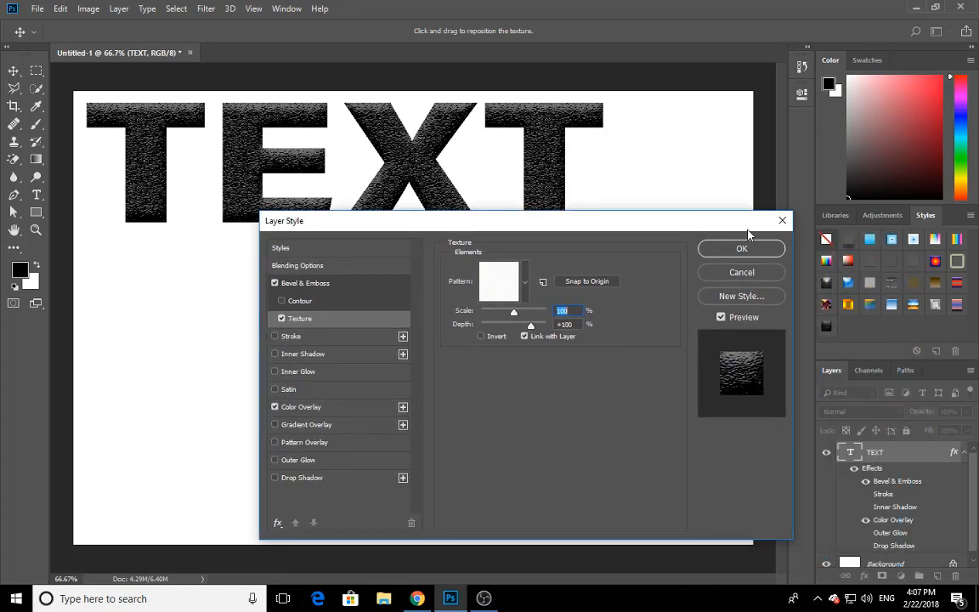
{"action": "left_click", "coordinate": [751, 253]}
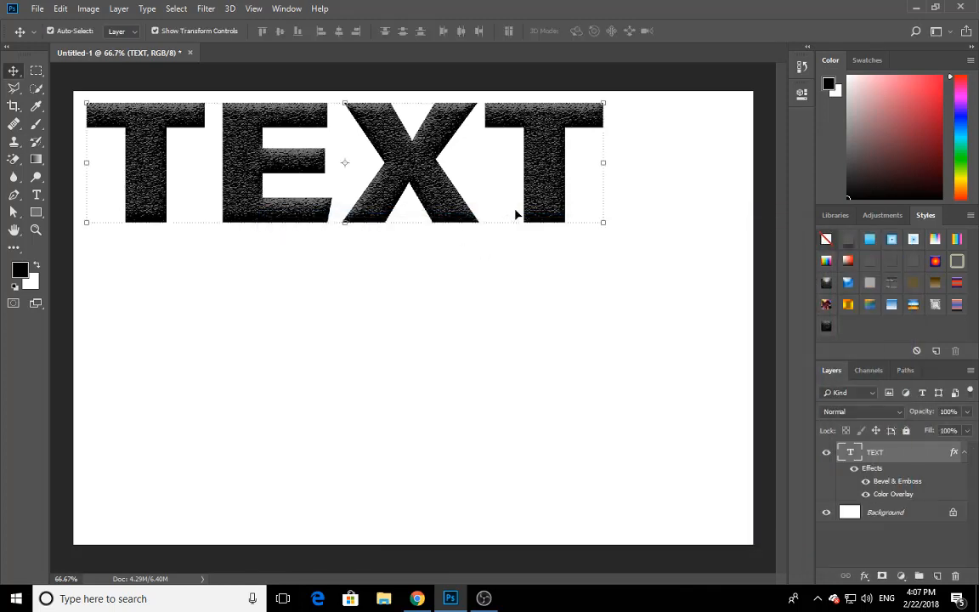
Step: Delete the TEXT layer and add a new text layer with a person's full name near the middle of the canvas
{"action": "left_click_drag", "start_coordinate": [516, 211], "coordinate": [503, 311]}
{"action": "key", "text": "Delete"}
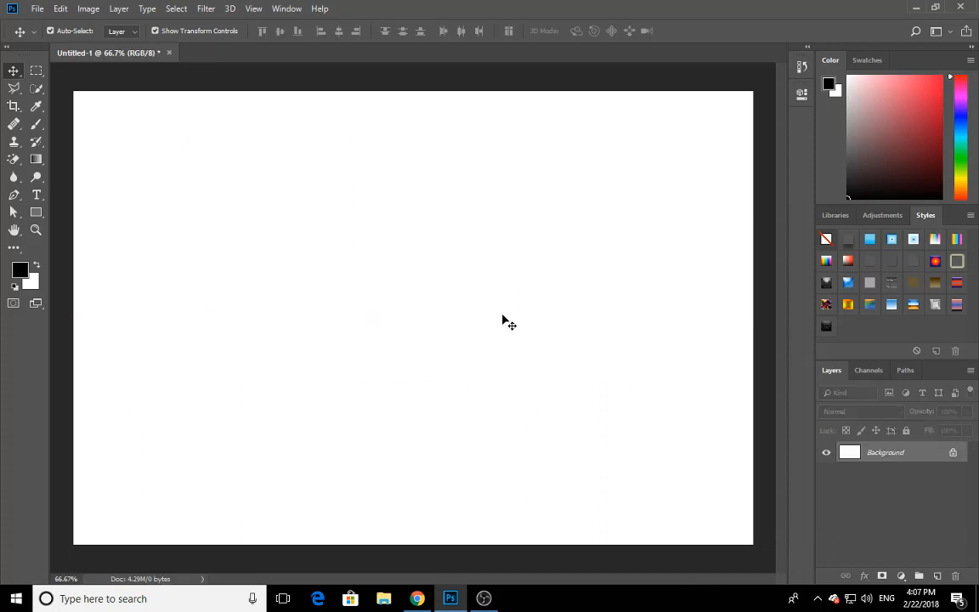
{"action": "key", "text": "t"}
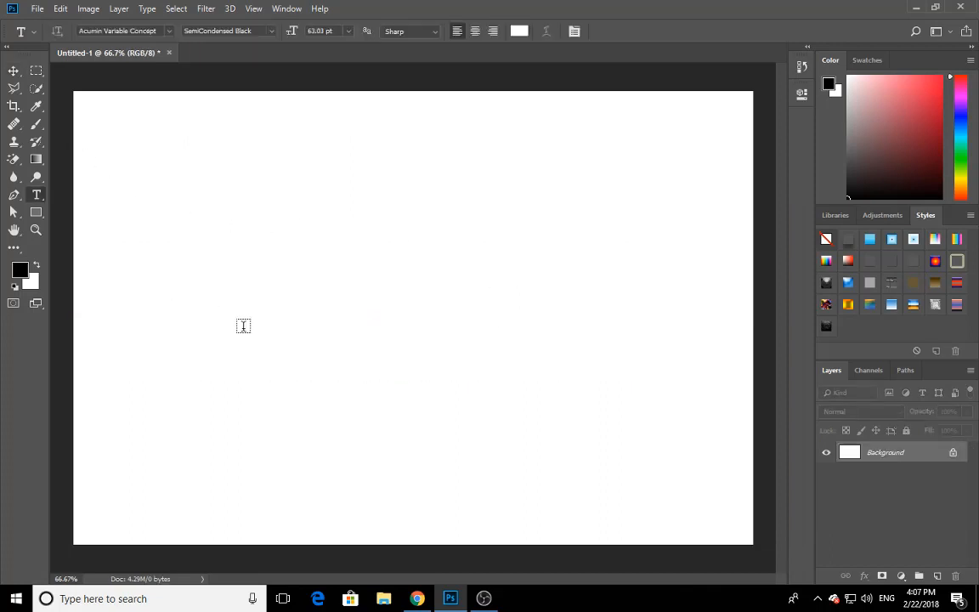
{"action": "left_click", "coordinate": [312, 319]}
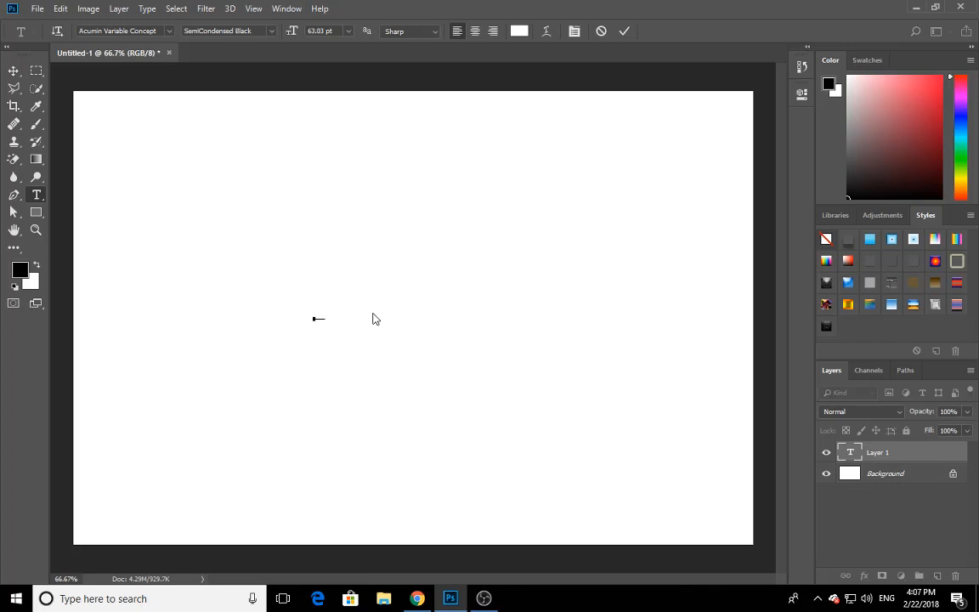
{"action": "type", "text": "____________"}
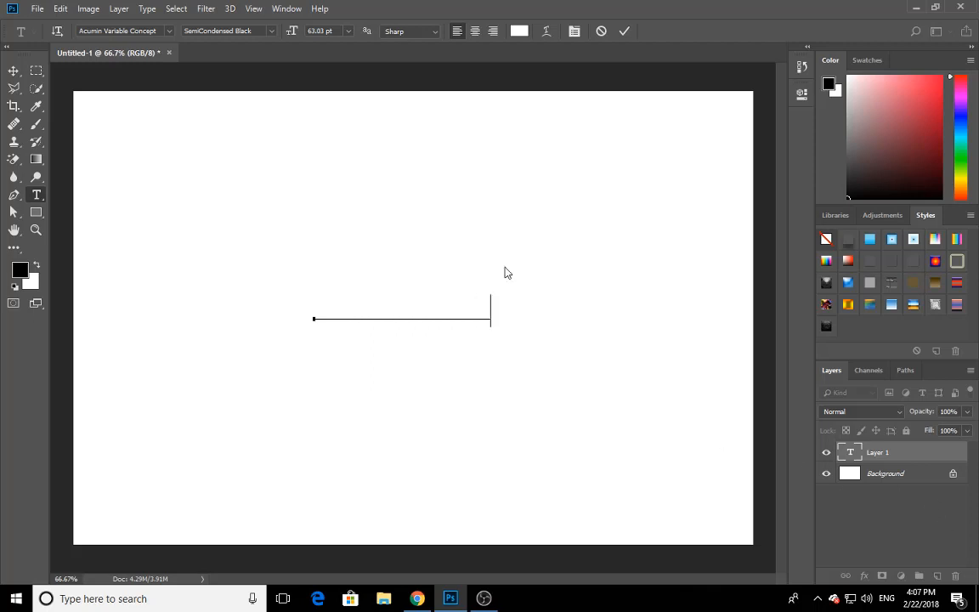
{"action": "left_click", "coordinate": [14, 70]}
{"action": "left_click", "coordinate": [544, 292]}
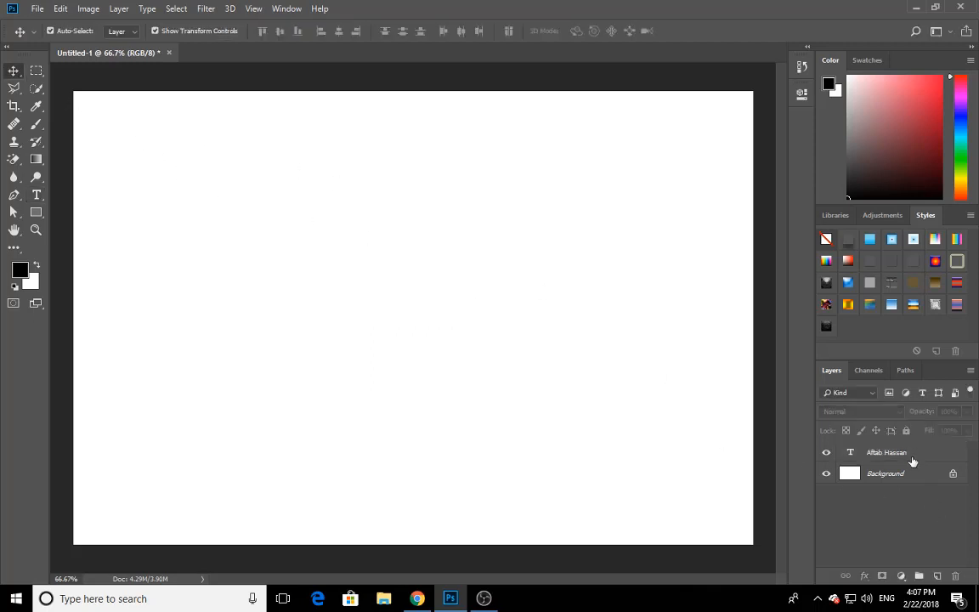
Step: Apply a black Color Overlay in Normal mode at 100% opacity to the new name text layer
{"action": "left_click", "coordinate": [882, 452]}
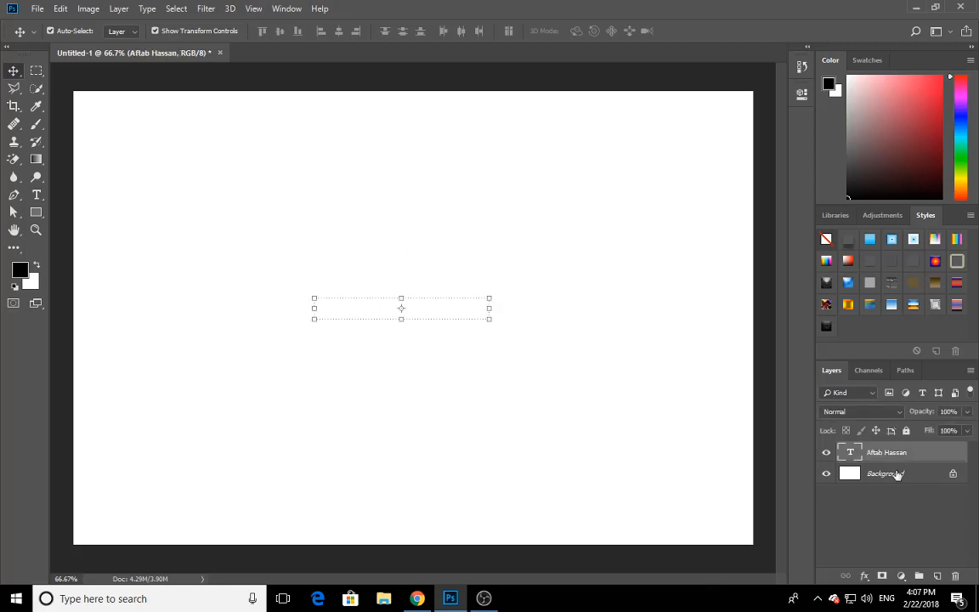
{"action": "left_click", "coordinate": [864, 576]}
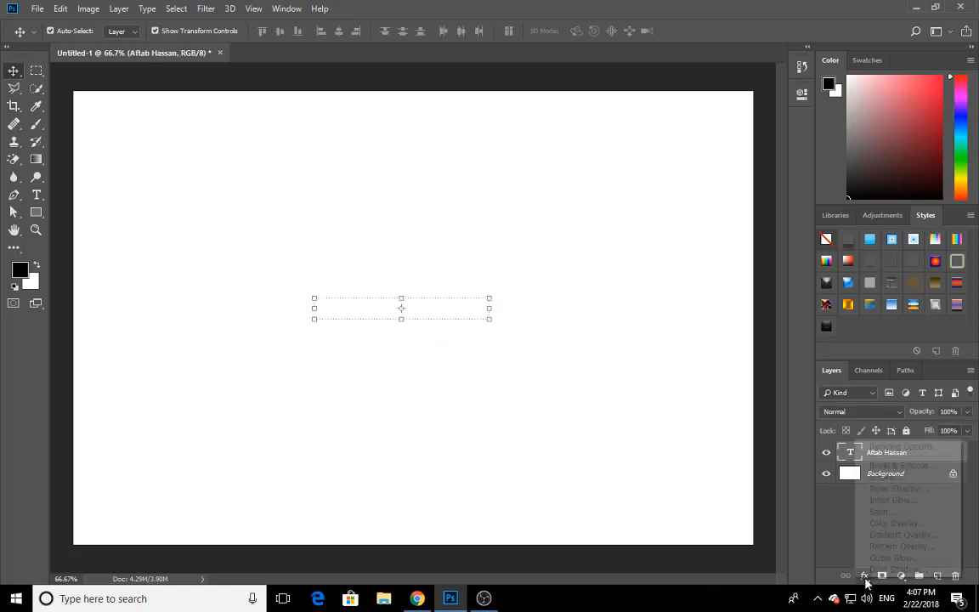
{"action": "left_click", "coordinate": [898, 524]}
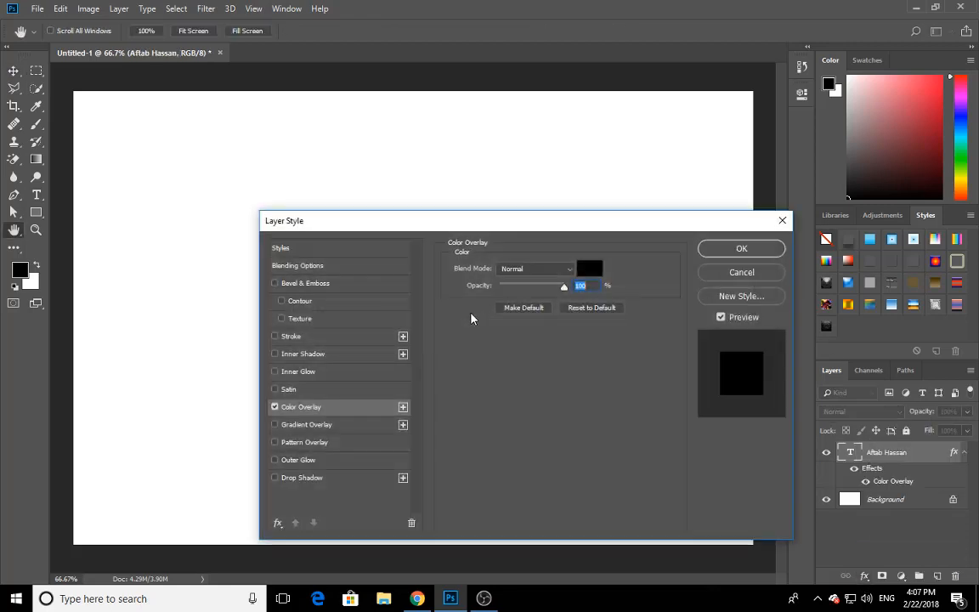
{"action": "left_click", "coordinate": [737, 248]}
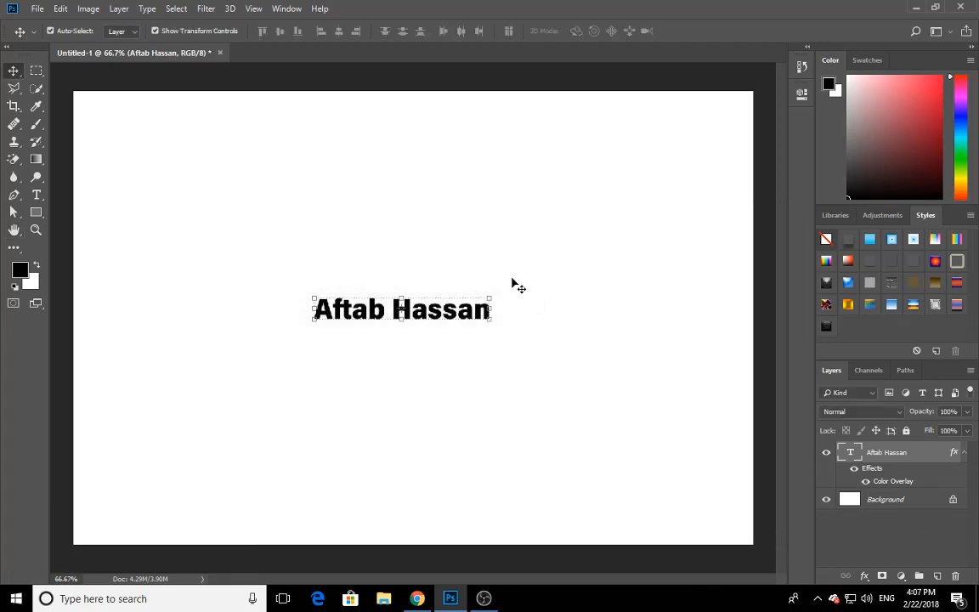
Step: Enlarge the name text around its center to span most of the canvas width, and deselect the layer
{"action": "left_click_drag", "start_coordinate": [491, 296], "coordinate": [644, 184]}
{"action": "left_click", "coordinate": [616, 31]}
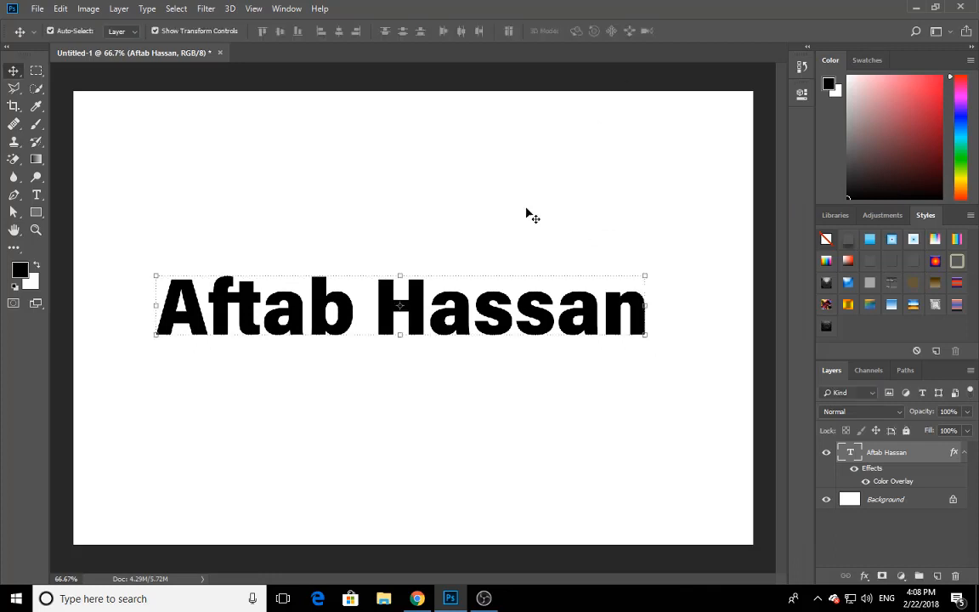
{"action": "left_click", "coordinate": [524, 252]}
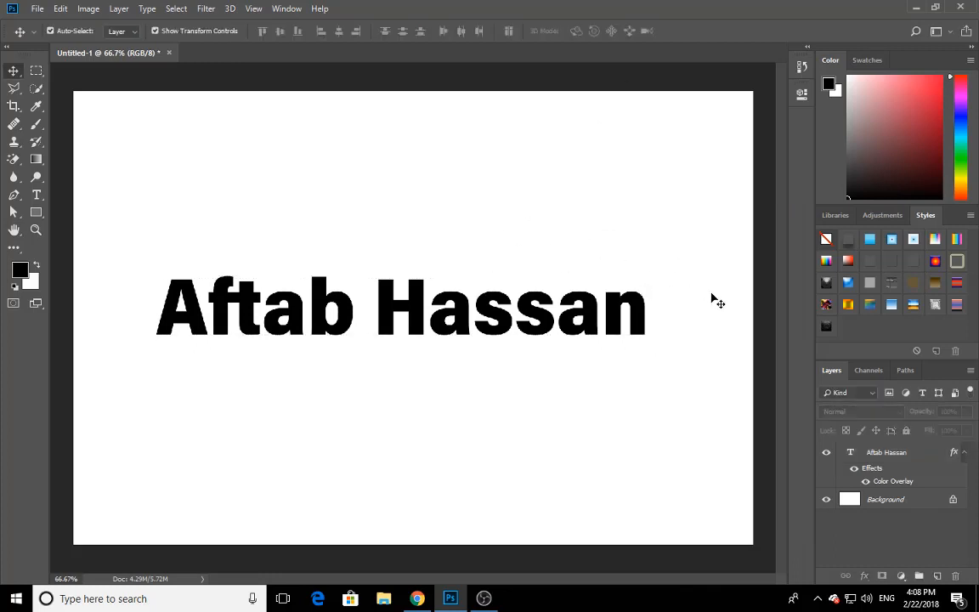
Step: Select the name text layer and review its Layer Style blending options
{"action": "left_click", "coordinate": [617, 328]}
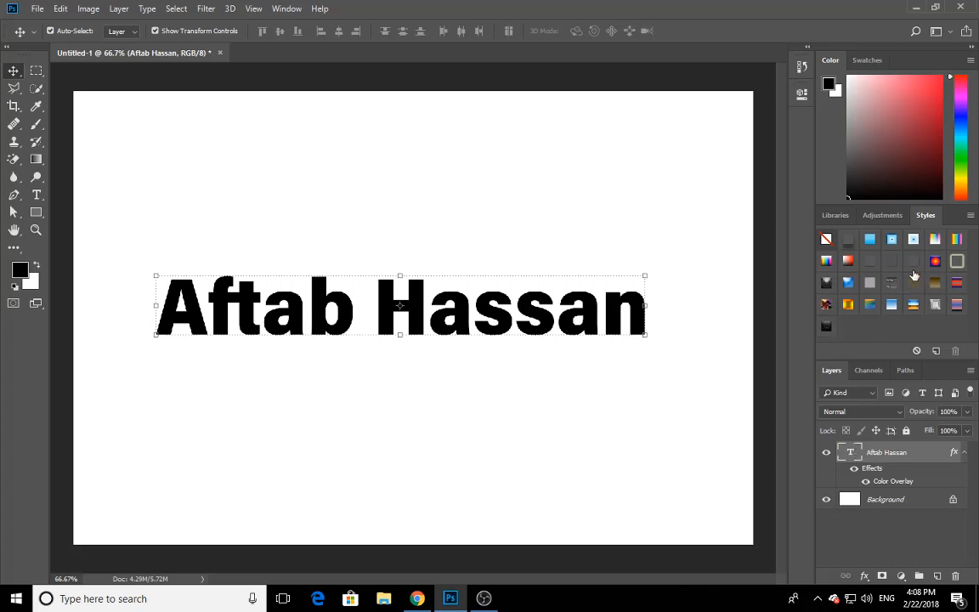
{"action": "right_click", "coordinate": [870, 479]}
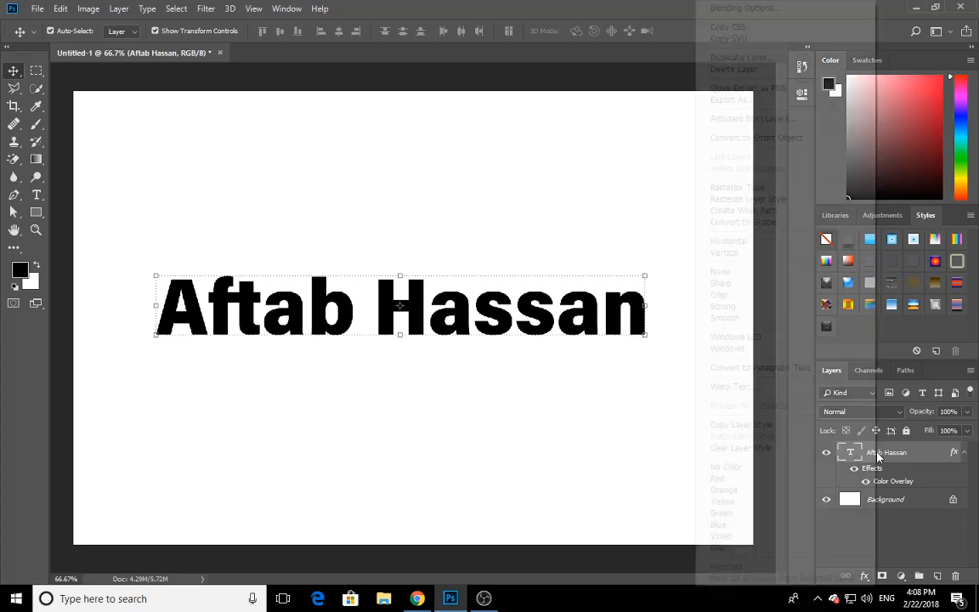
{"action": "left_click", "coordinate": [680, 8]}
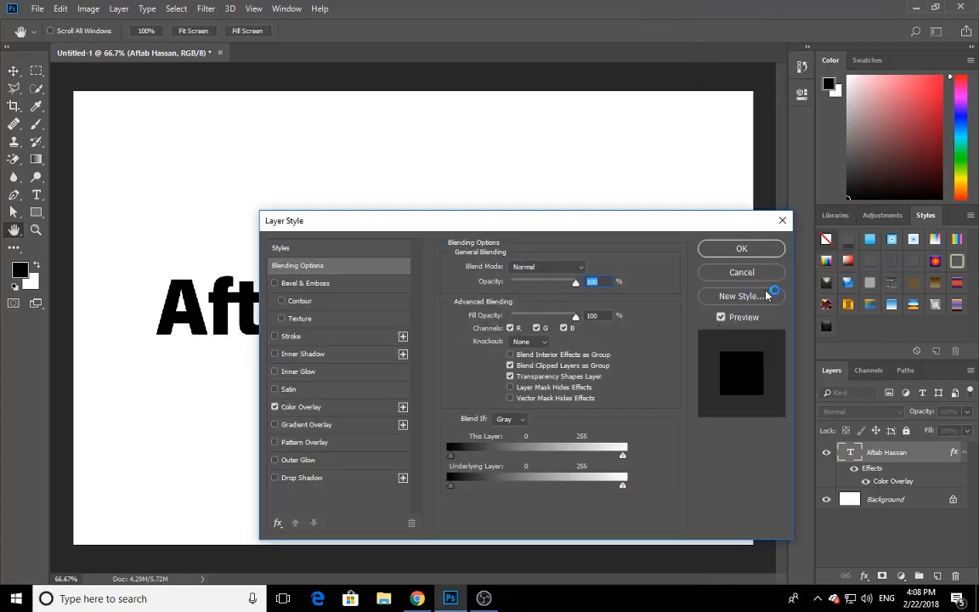
{"action": "left_click", "coordinate": [782, 220]}
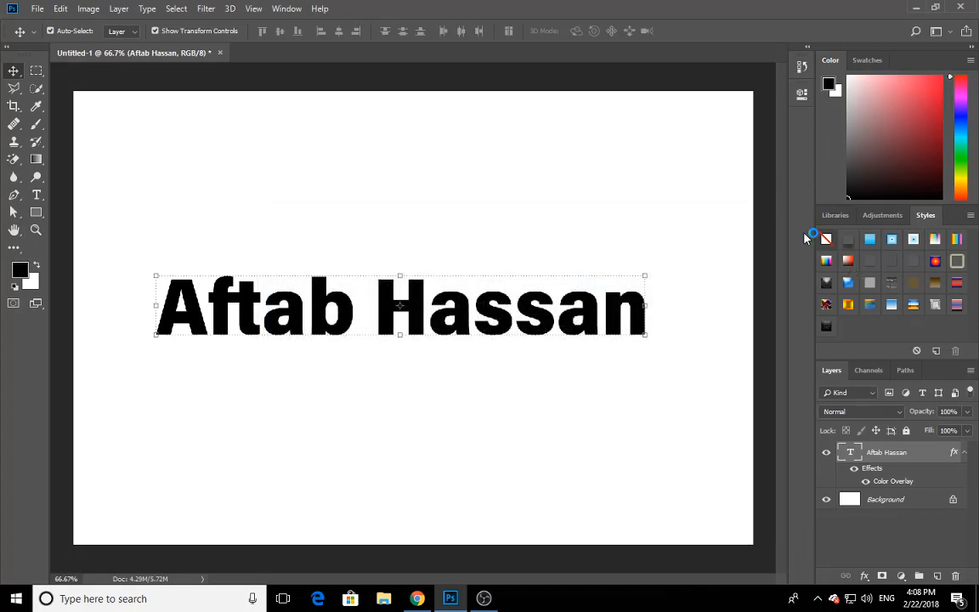
Step: Float the Styles panel over the canvas and apply the saved TEXT style to the name text layer
{"action": "left_click_drag", "start_coordinate": [926, 215], "coordinate": [611, 100]}
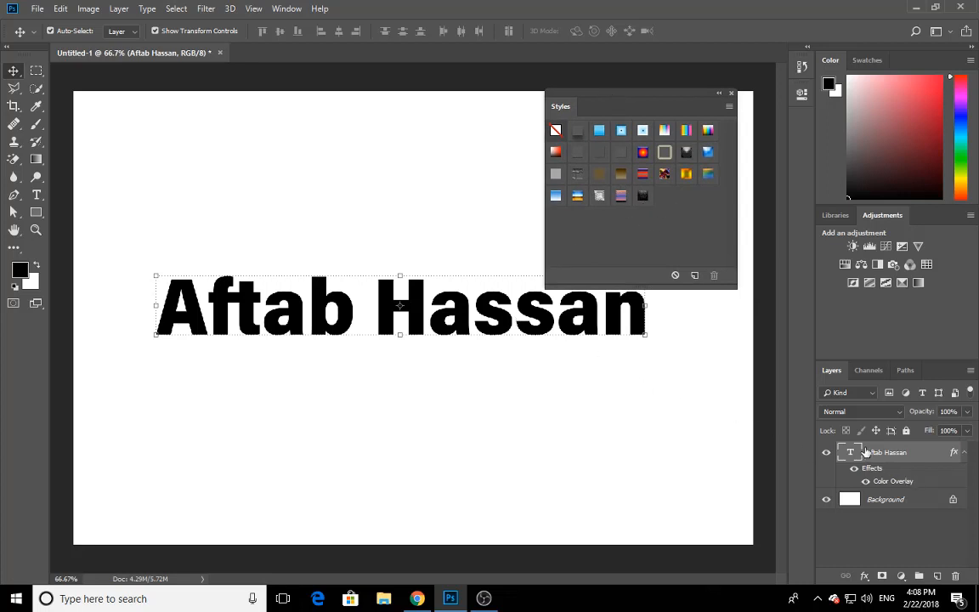
{"action": "left_click", "coordinate": [642, 195]}
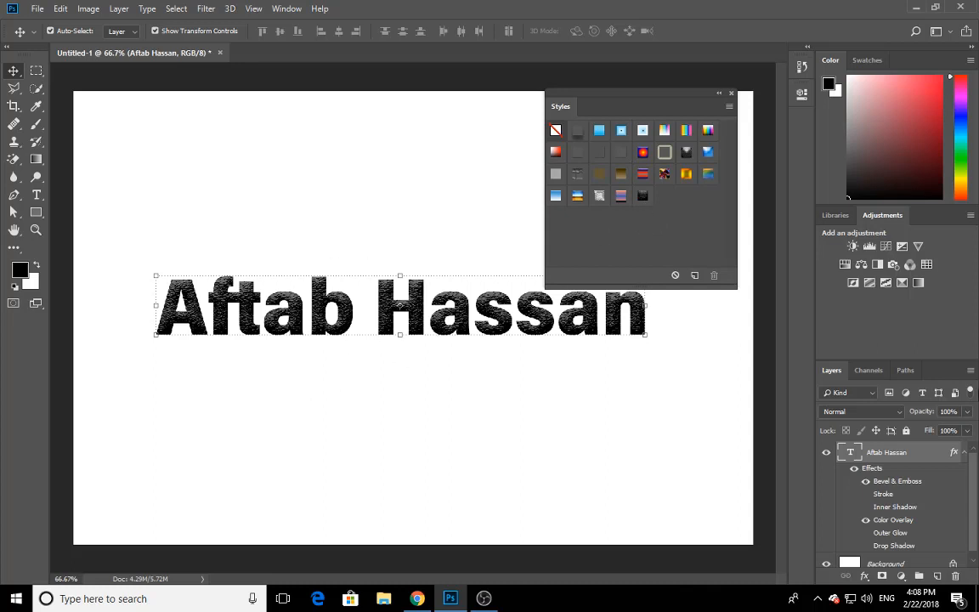
Step: Toggle the visibility of the name layer's effects, including the Stroke effect, to compare its look, and restore the original visibility
{"action": "scroll", "coordinate": [893, 510], "scroll_direction": "down", "scroll_amount": 1}
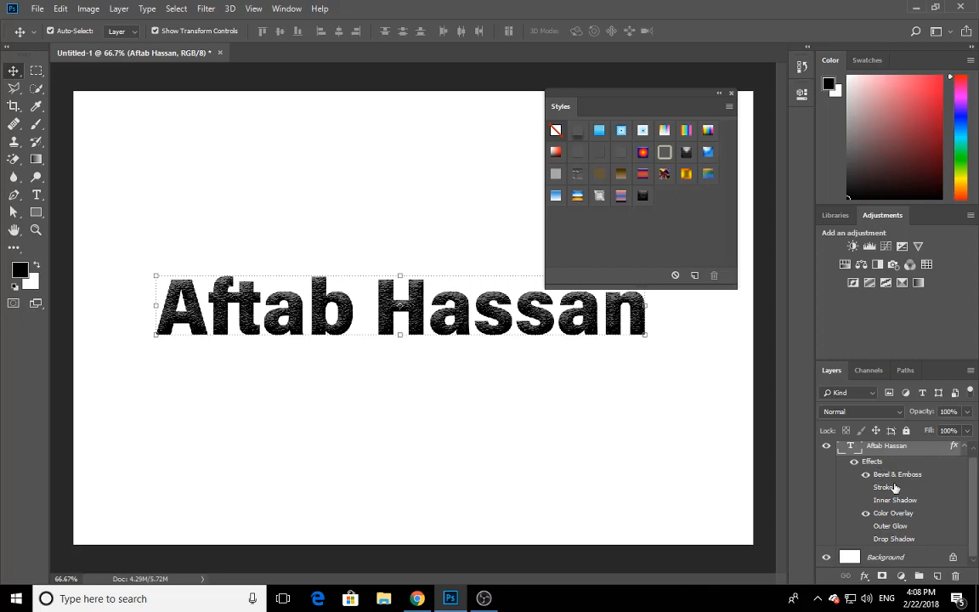
{"action": "scroll", "coordinate": [892, 487], "scroll_direction": "up", "scroll_amount": 1}
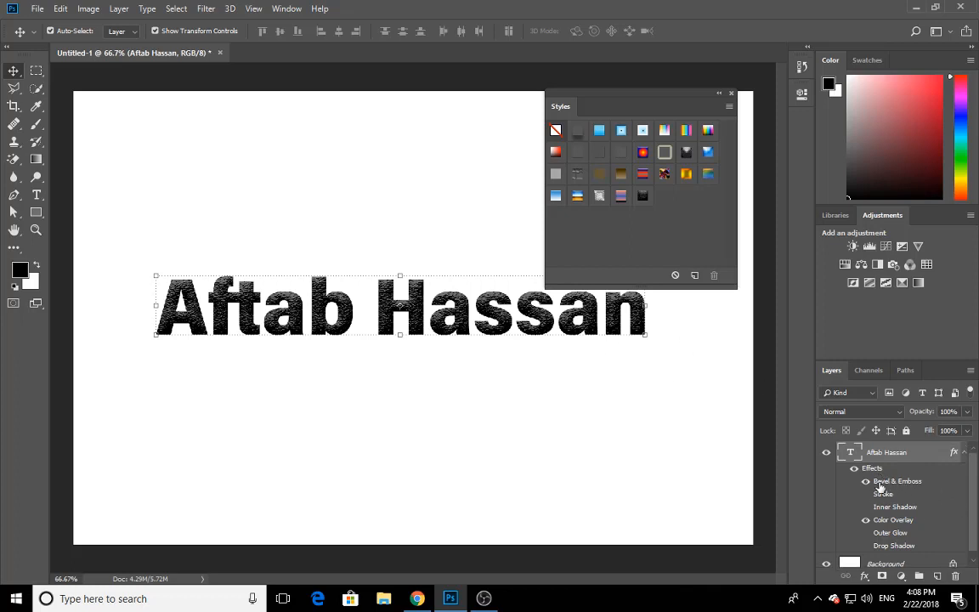
{"action": "scroll", "coordinate": [879, 483], "scroll_direction": "down", "scroll_amount": 1}
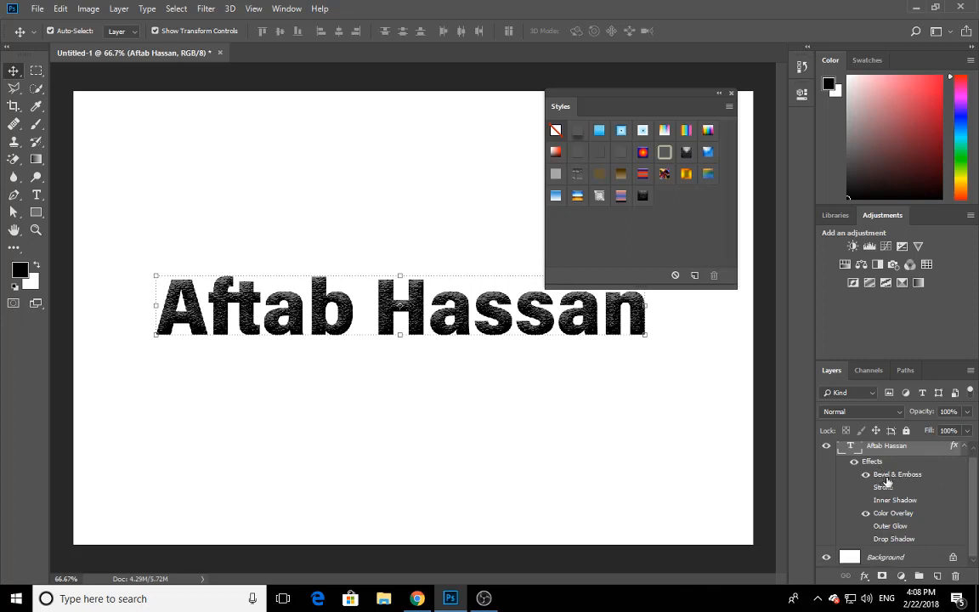
{"action": "left_click", "coordinate": [855, 462]}
{"action": "left_click", "coordinate": [855, 463]}
{"action": "left_click", "coordinate": [868, 480]}
{"action": "left_click", "coordinate": [868, 479]}
{"action": "left_click", "coordinate": [866, 488]}
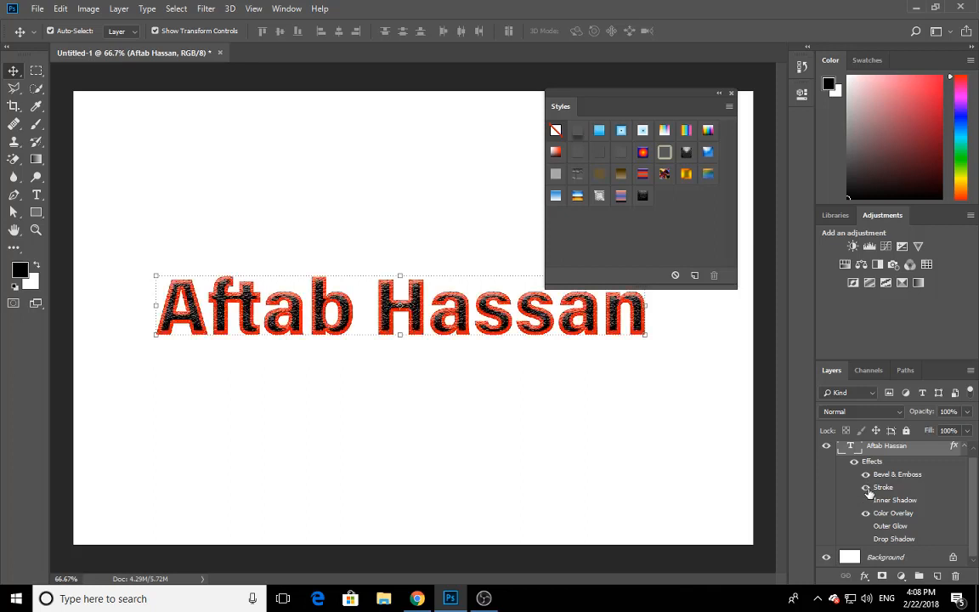
{"action": "left_click", "coordinate": [866, 488]}
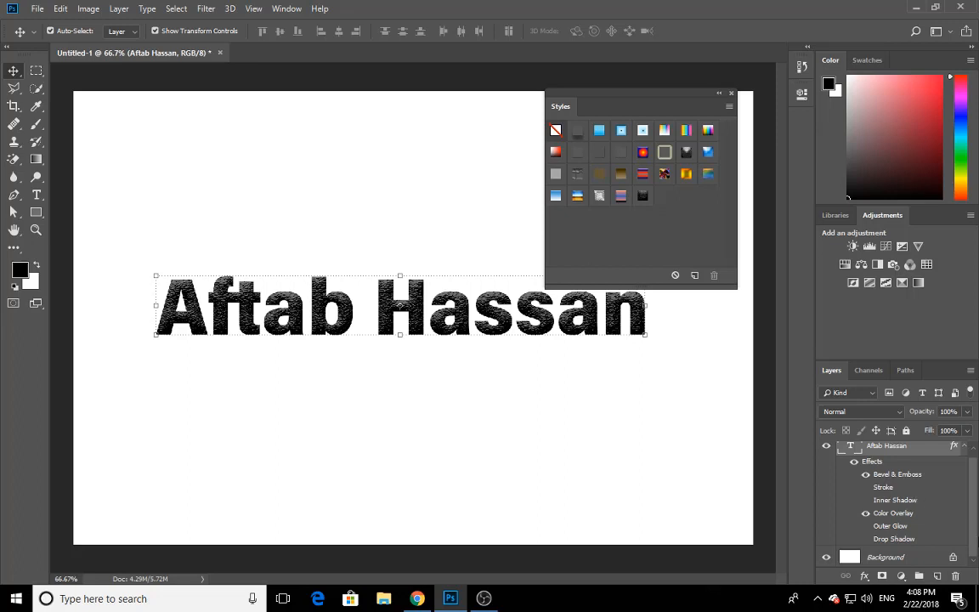
{"action": "scroll", "coordinate": [930, 502], "scroll_direction": "up", "scroll_amount": 1}
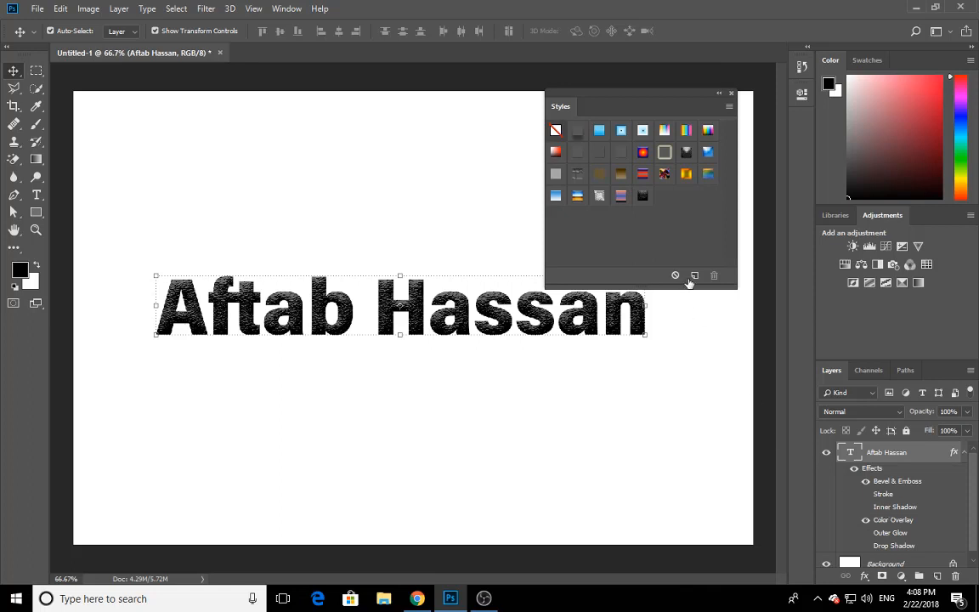
Step: Close the floating Styles panel, reopen it and dock it in the same group as Libraries and Adjustments
{"action": "left_click", "coordinate": [734, 94]}
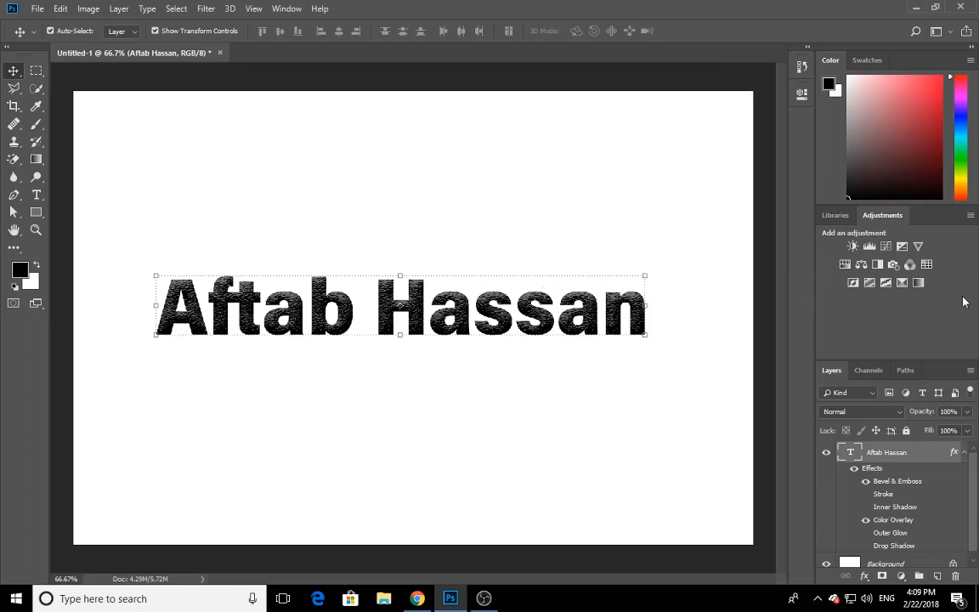
{"action": "left_click", "coordinate": [283, 10]}
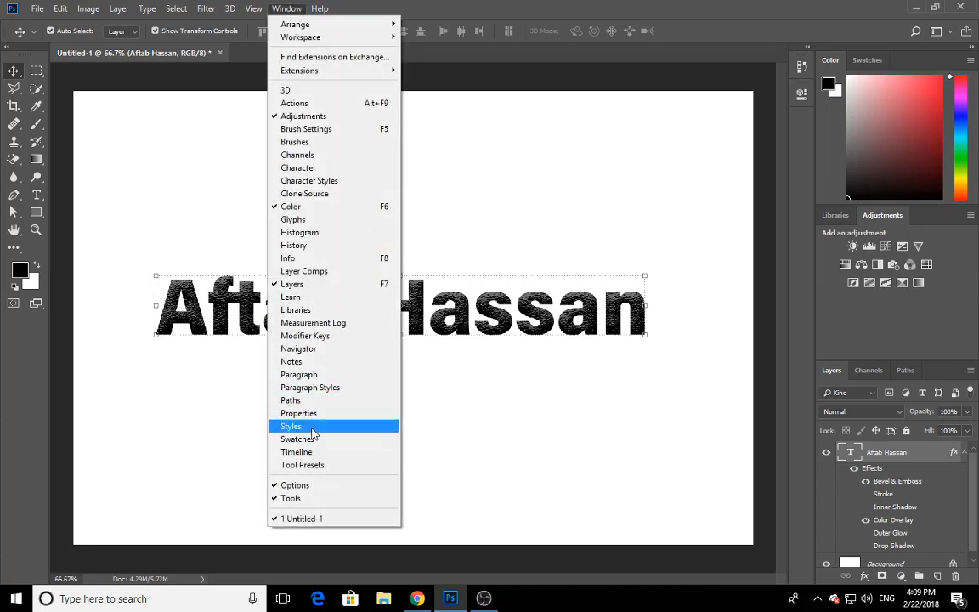
{"action": "left_click", "coordinate": [313, 427]}
{"action": "left_click_drag", "start_coordinate": [609, 95], "coordinate": [888, 213]}
{"action": "left_click_drag", "start_coordinate": [833, 186], "coordinate": [552, 187]}
{"action": "left_click", "coordinate": [649, 167]}
{"action": "left_click_drag", "start_coordinate": [655, 175], "coordinate": [946, 242]}
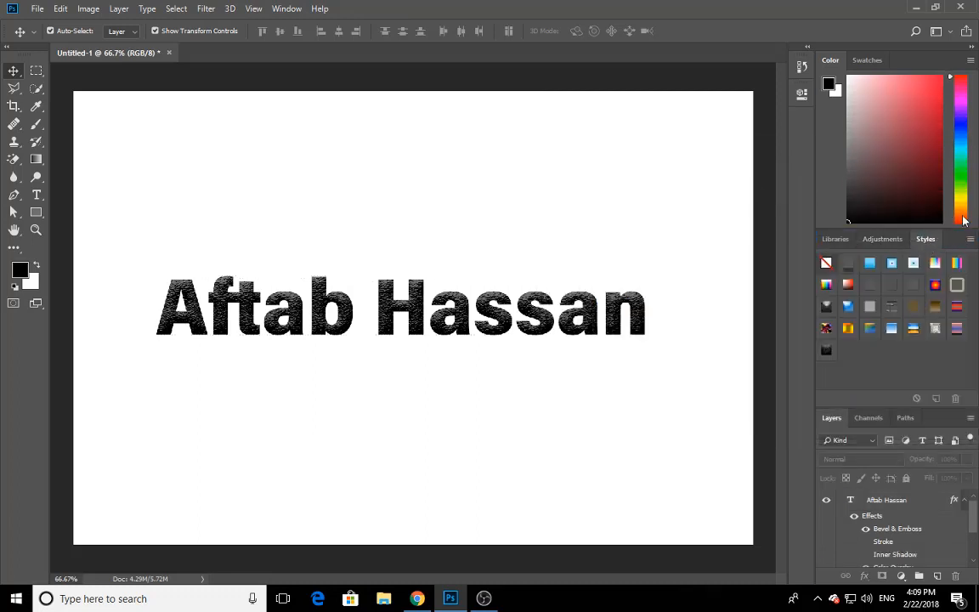
{"action": "left_click", "coordinate": [971, 240]}
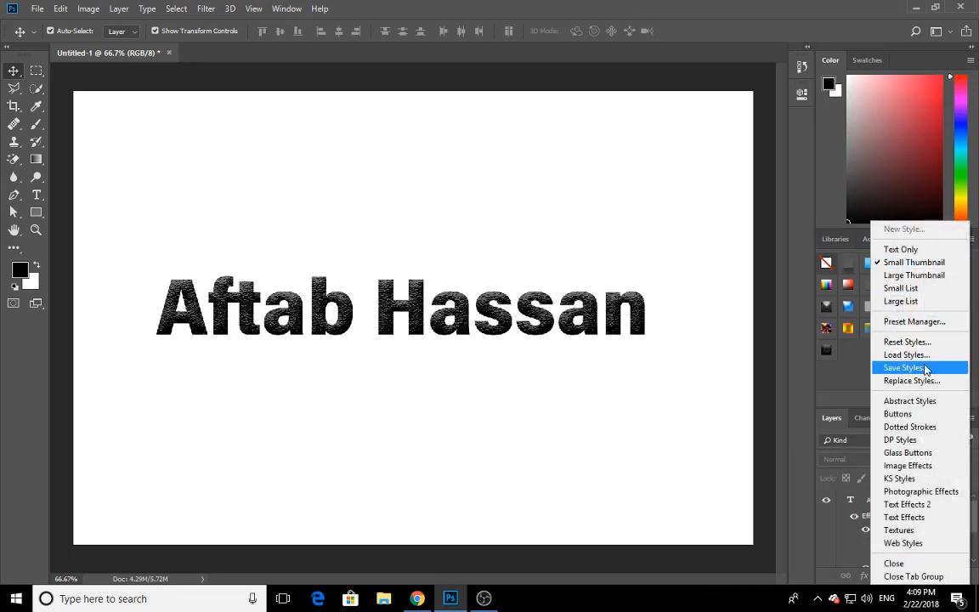
{"action": "left_click", "coordinate": [839, 367]}
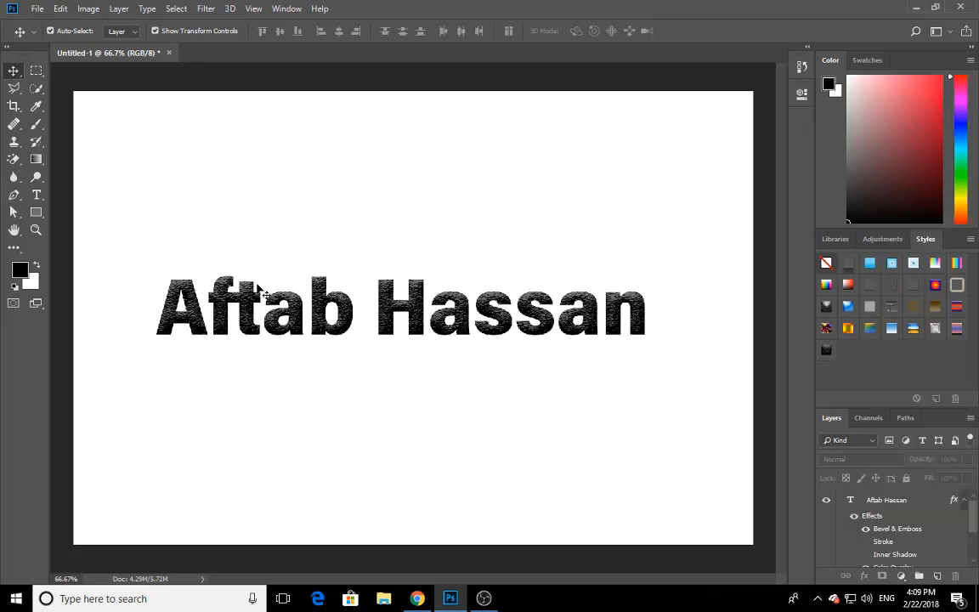
{"action": "left_click_drag", "start_coordinate": [122, 239], "coordinate": [680, 382]}
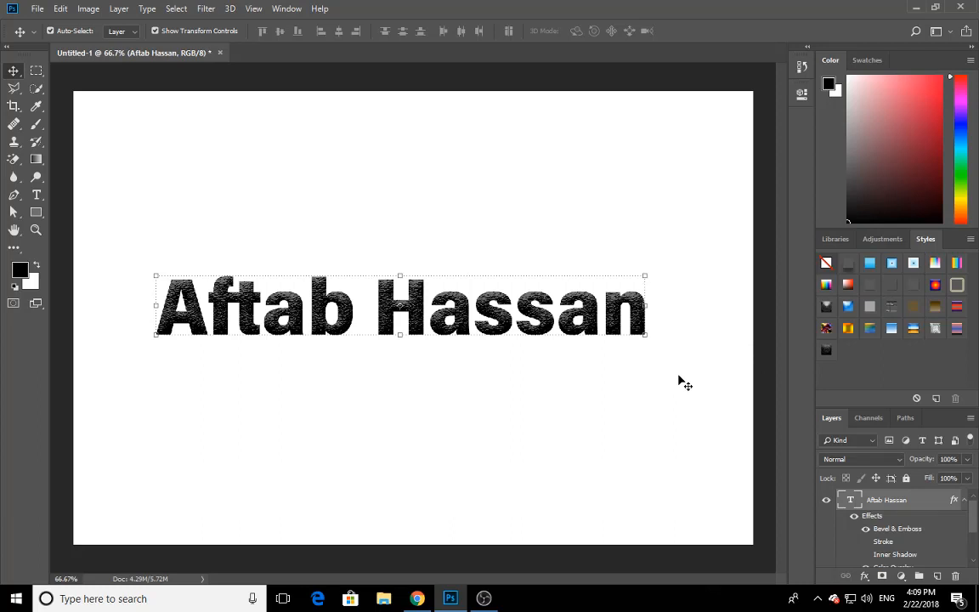
{"action": "left_click", "coordinate": [604, 245]}
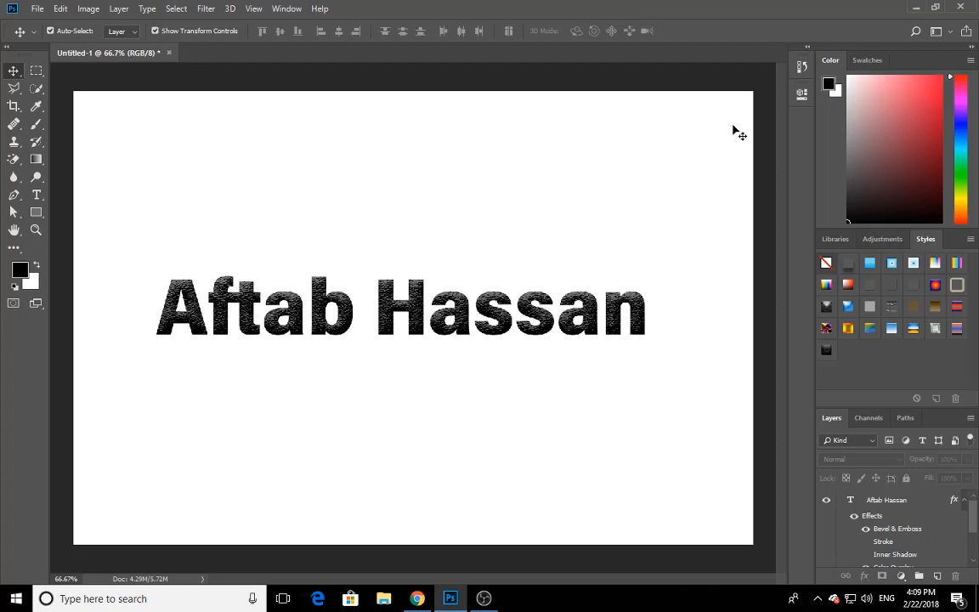
Step: Examine which effects are enabled in the name text layer's Layer Style settings, leaving them unchanged
{"action": "left_click", "coordinate": [418, 321]}
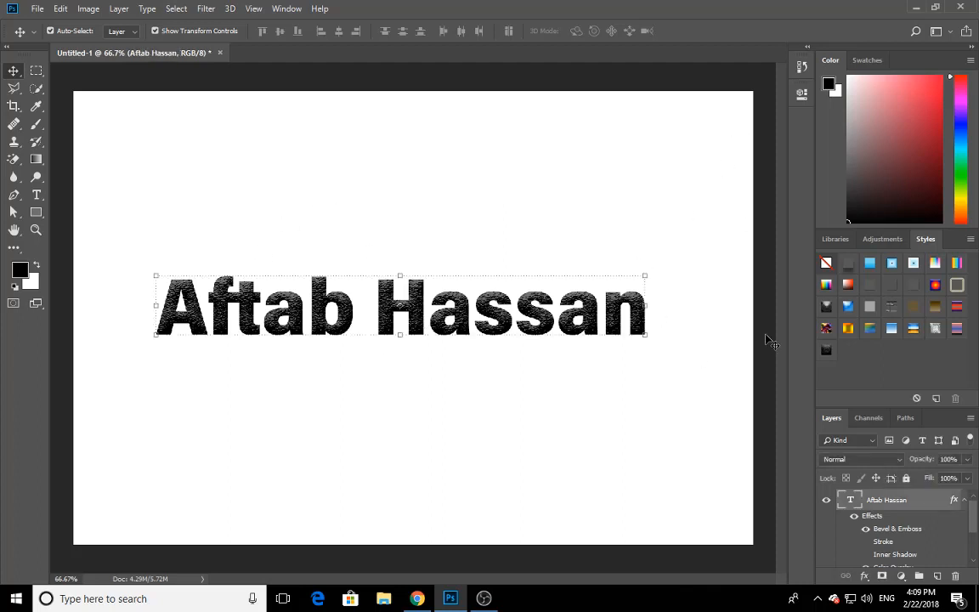
{"action": "right_click", "coordinate": [888, 510]}
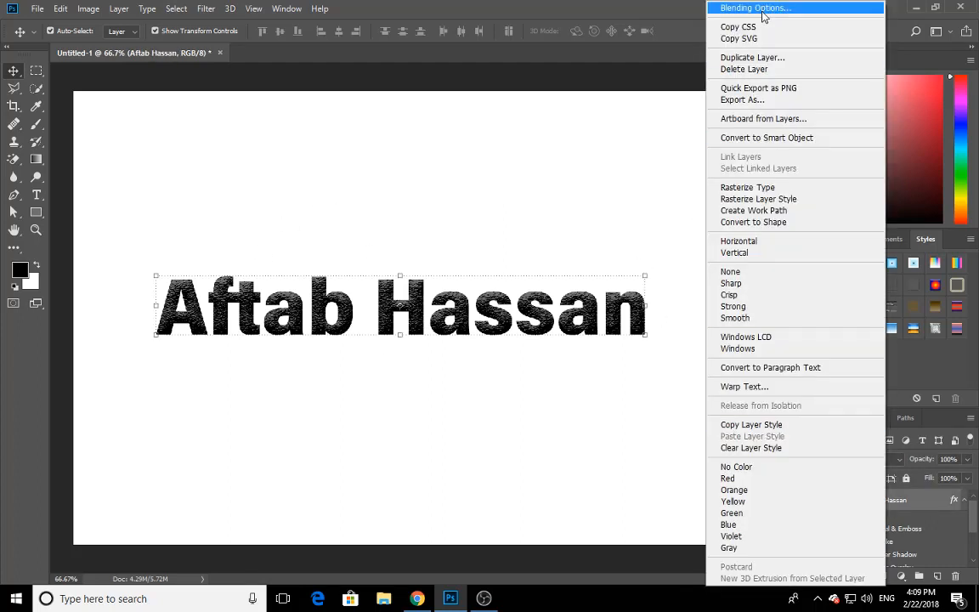
{"action": "left_click", "coordinate": [736, 7]}
{"action": "left_click_drag", "start_coordinate": [515, 230], "coordinate": [402, 212]}
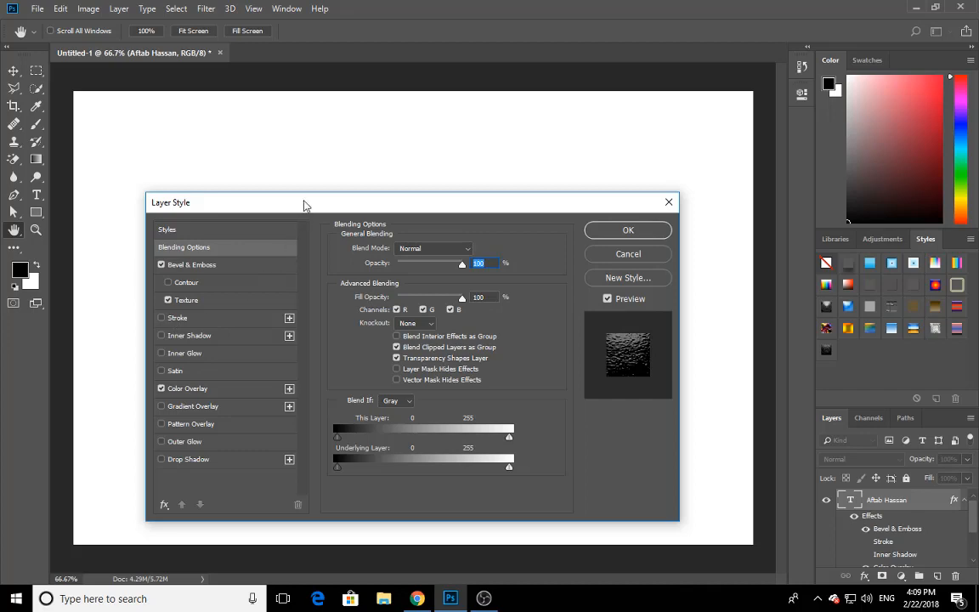
{"action": "mouse_move", "coordinate": [304, 206]}
{"action": "left_mouse_down"}
{"action": "mouse_move", "coordinate": [273, 160]}
{"action": "mouse_move", "coordinate": [288, 203]}
{"action": "mouse_move", "coordinate": [311, 187]}
{"action": "left_mouse_up"}
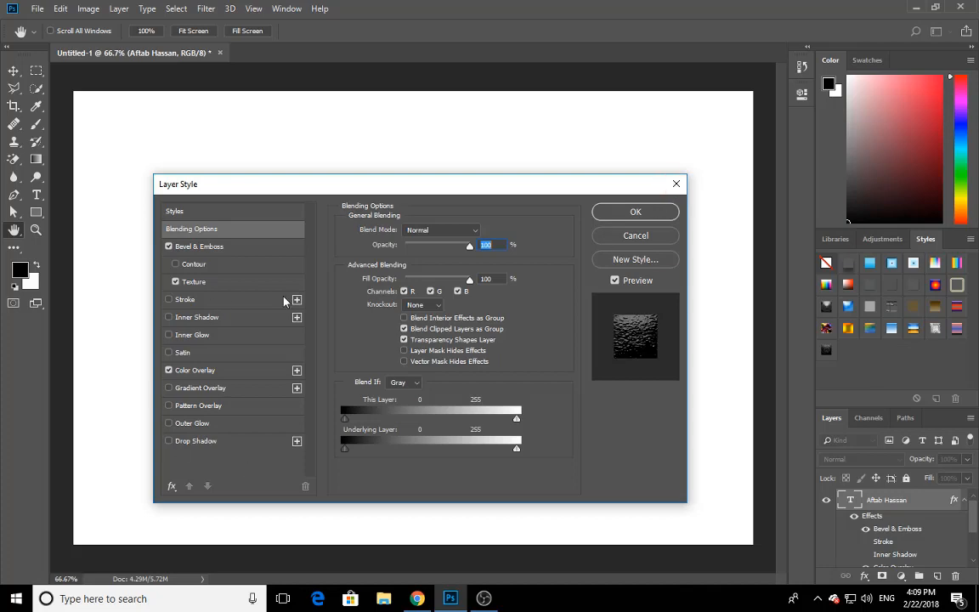
{"action": "mouse_move", "coordinate": [592, 188]}
{"action": "left_mouse_down"}
{"action": "mouse_move", "coordinate": [662, 188]}
{"action": "mouse_move", "coordinate": [543, 181]}
{"action": "mouse_move", "coordinate": [601, 192]}
{"action": "mouse_move", "coordinate": [579, 186]}
{"action": "left_mouse_up"}
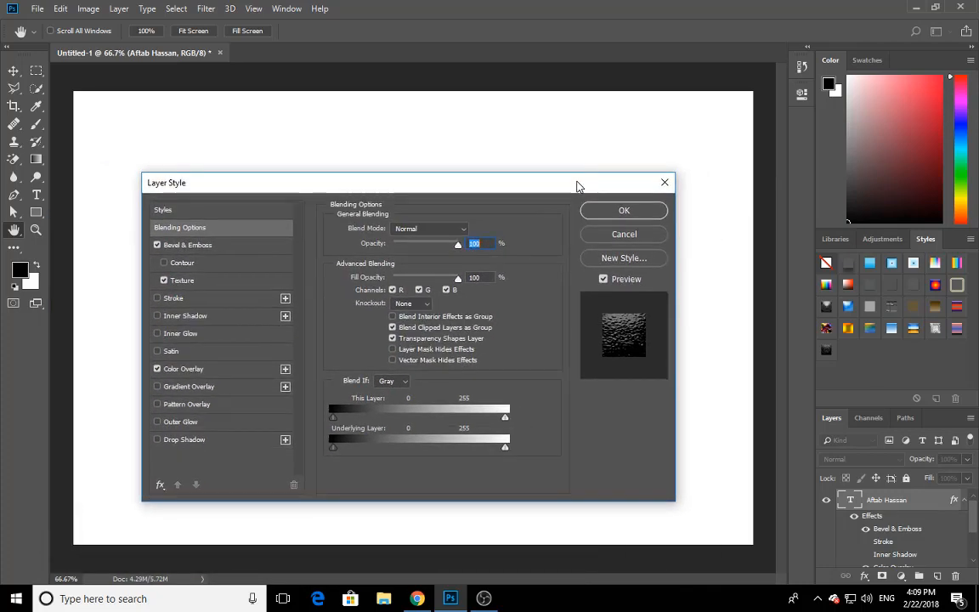
{"action": "left_click", "coordinate": [663, 182]}
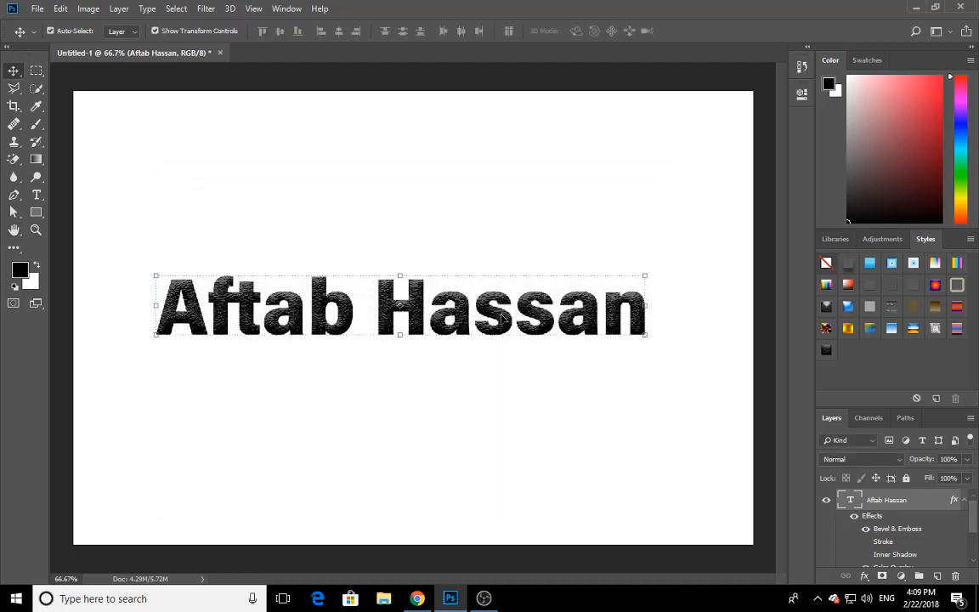
Step: Move the name text slightly higher on the canvas and deselect it
{"action": "left_click_drag", "start_coordinate": [510, 321], "coordinate": [516, 291]}
{"action": "left_click", "coordinate": [468, 395]}
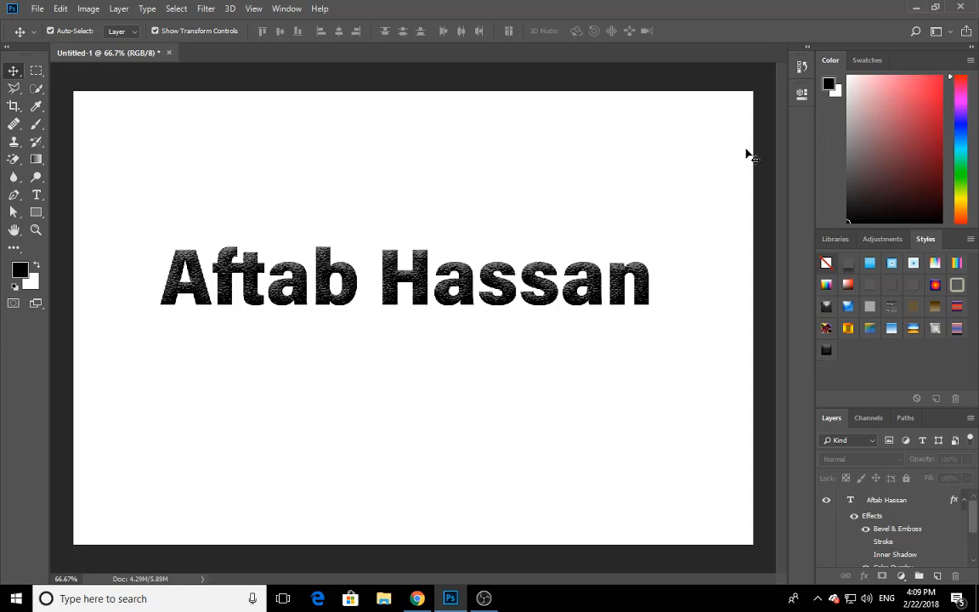
Step: View the Adjustments options and the layer styles stored in My Library
{"action": "left_click", "coordinate": [883, 241]}
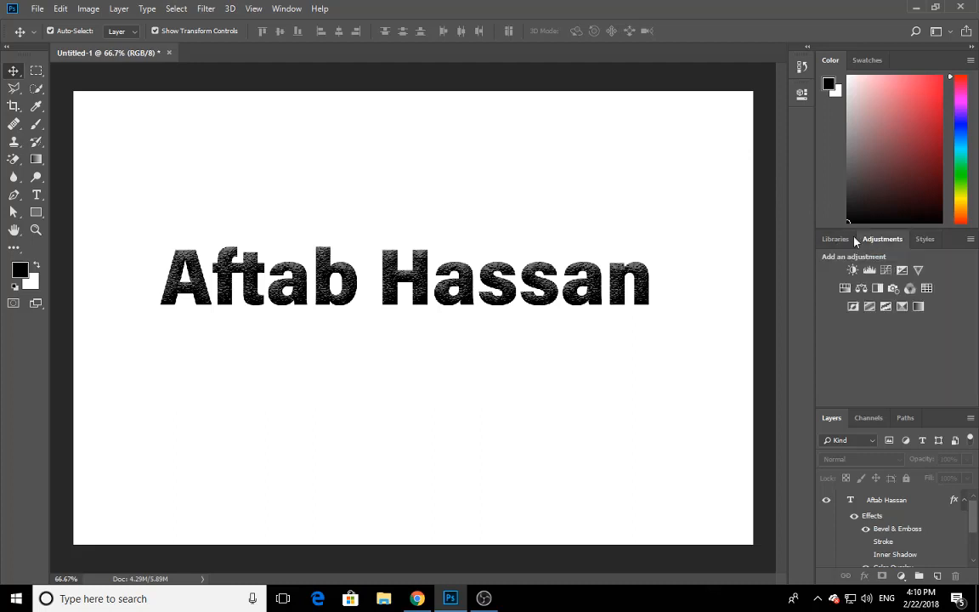
{"action": "left_click", "coordinate": [833, 239]}
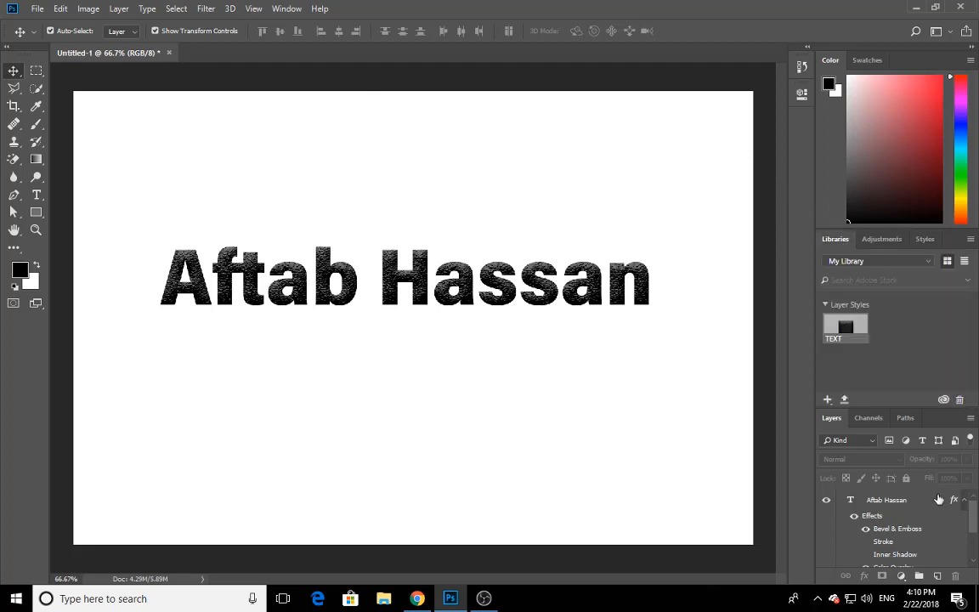